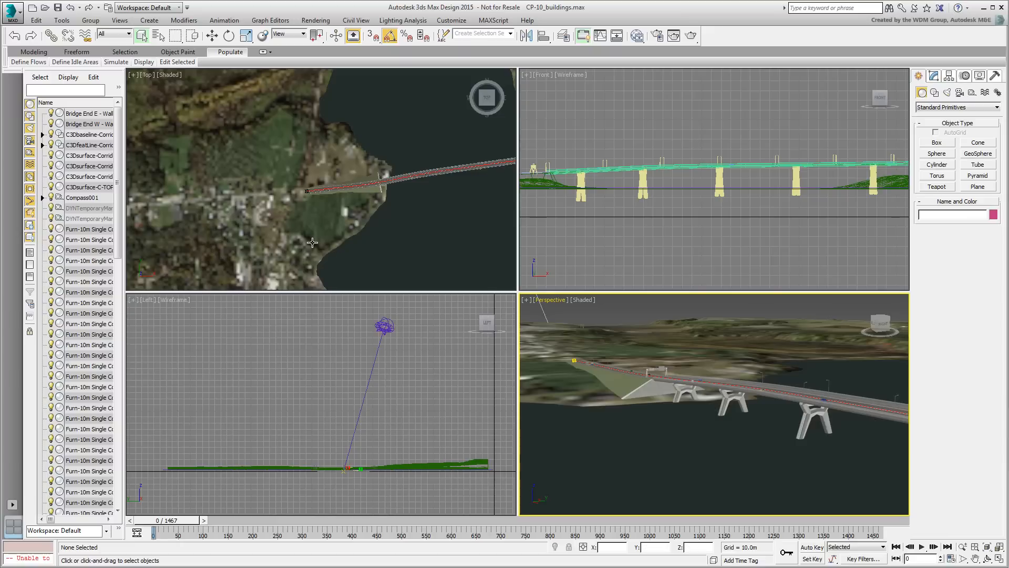
Step: Draw a rectangle spline about 43 by 24 m with AutoGrid on the terrain north of the road's west end in the Top view
{"action": "left_click", "coordinate": [349, 248]}
{"action": "key", "text": "alt+w"}
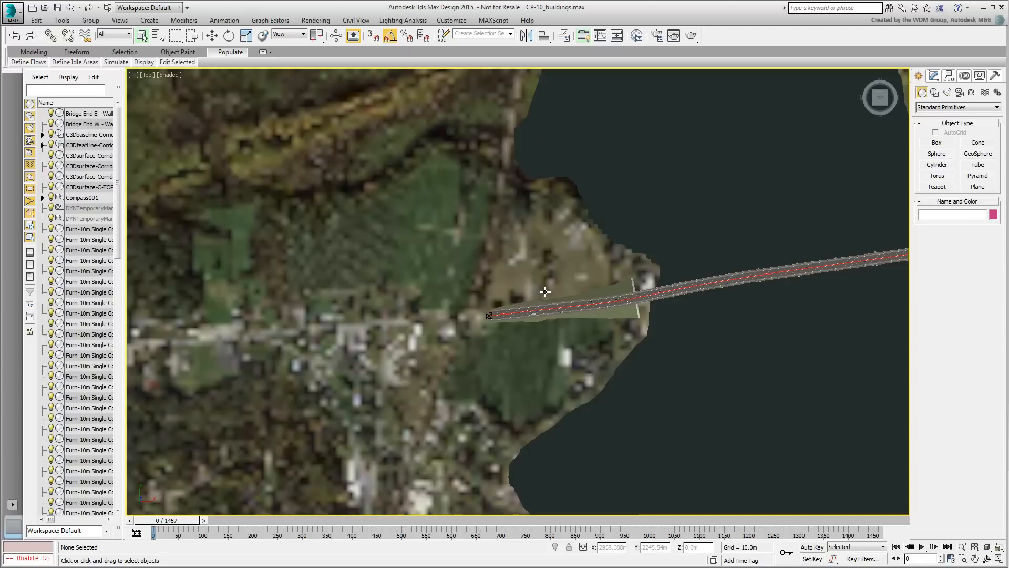
{"action": "scroll", "coordinate": [546, 292], "scroll_direction": "up", "scroll_amount": 3}
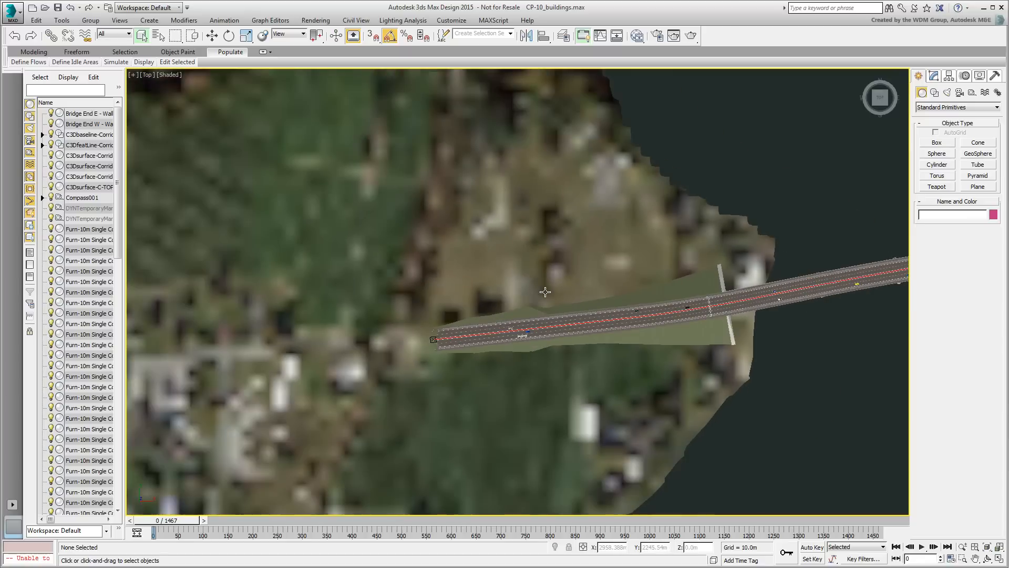
{"action": "left_click", "coordinate": [935, 93]}
{"action": "left_click", "coordinate": [978, 151]}
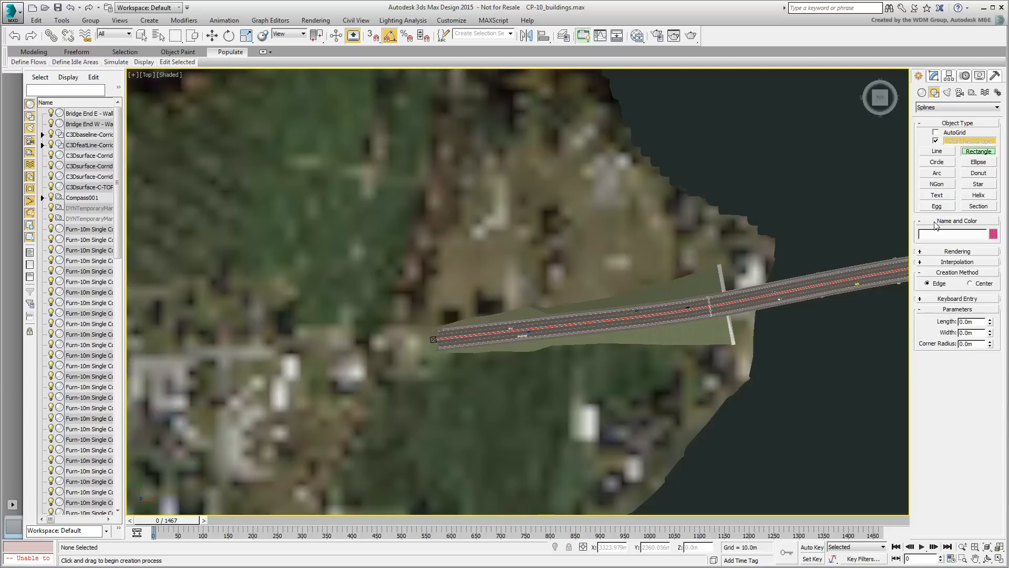
{"action": "left_click", "coordinate": [935, 132]}
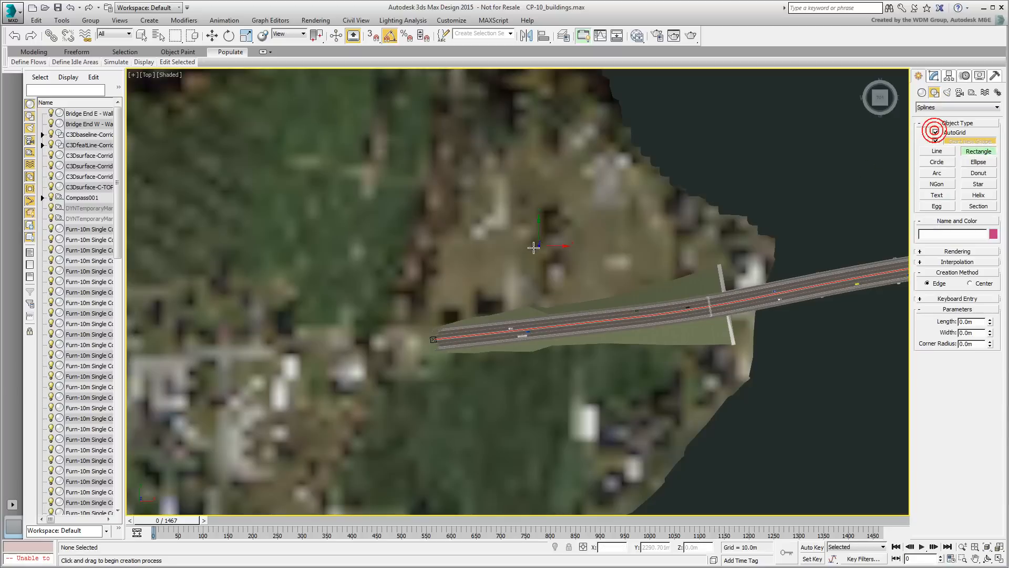
{"action": "left_click_drag", "start_coordinate": [504, 282], "coordinate": [547, 258]}
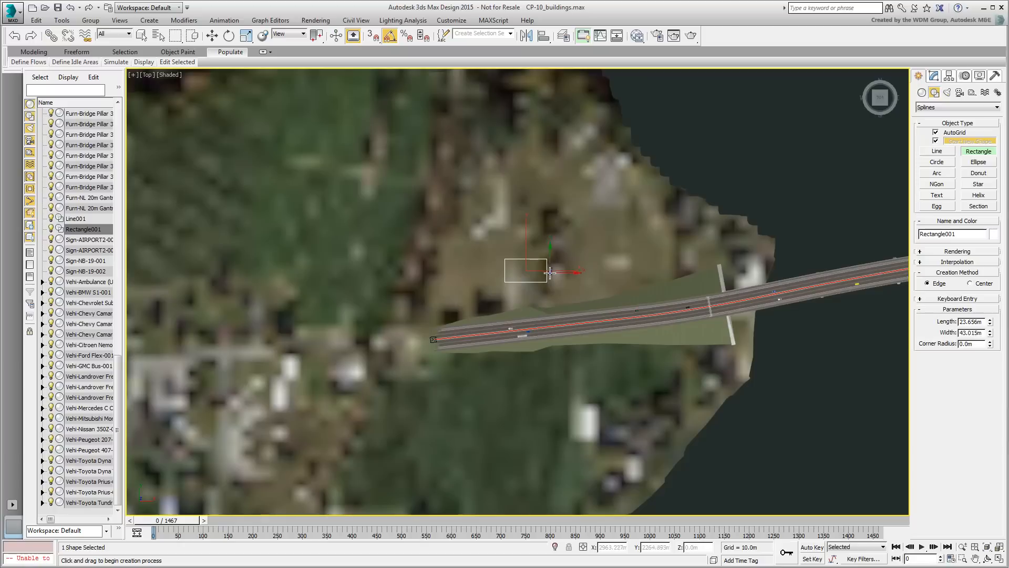
Step: Move the rectangle slightly closer to the road and rotate it 10 degrees to line up with the road
{"action": "key", "text": "w"}
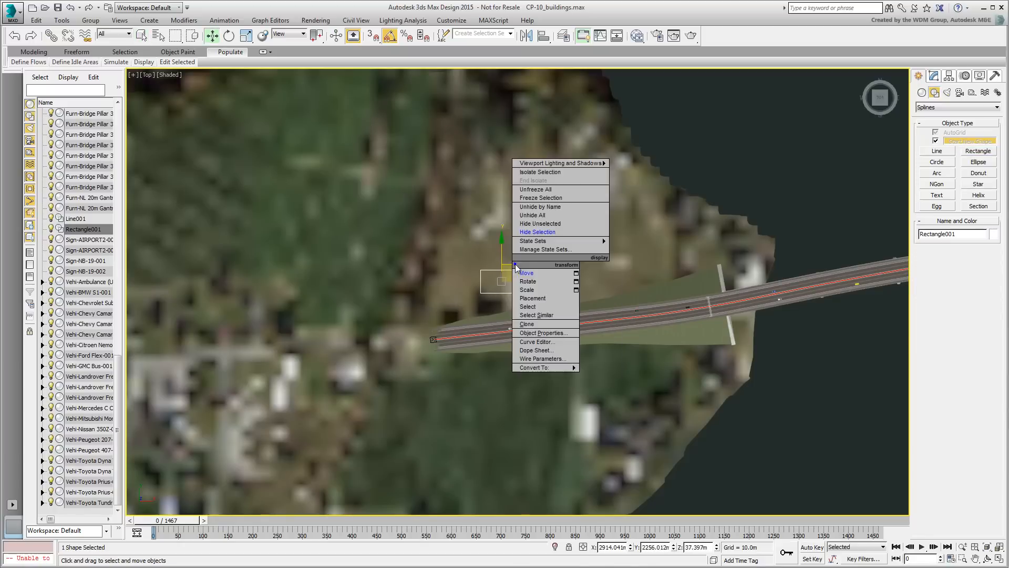
{"action": "right_click", "coordinate": [514, 263]}
{"action": "left_click", "coordinate": [531, 283]}
{"action": "left_click_drag", "start_coordinate": [524, 245], "coordinate": [531, 255]}
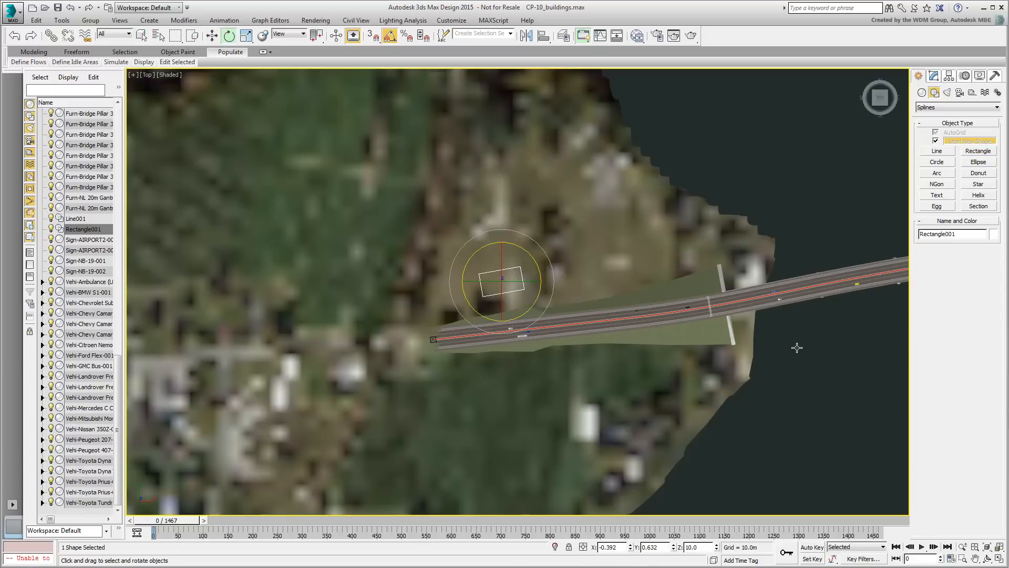
Step: Open the Civil View Building Object Style Editor over the maximized Perspective view and select the rectangle beside the road
{"action": "key", "text": "alt+w"}
{"action": "right_click", "coordinate": [663, 359]}
{"action": "key", "text": "alt+w"}
{"action": "mouse_move", "coordinate": [658, 359]}
{"action": "middle_mouse_down", "text": "alt"}
{"action": "mouse_move", "coordinate": [536, 368]}
{"action": "mouse_move", "coordinate": [435, 429]}
{"action": "mouse_move", "coordinate": [655, 356]}
{"action": "middle_mouse_up", "text": "alt"}
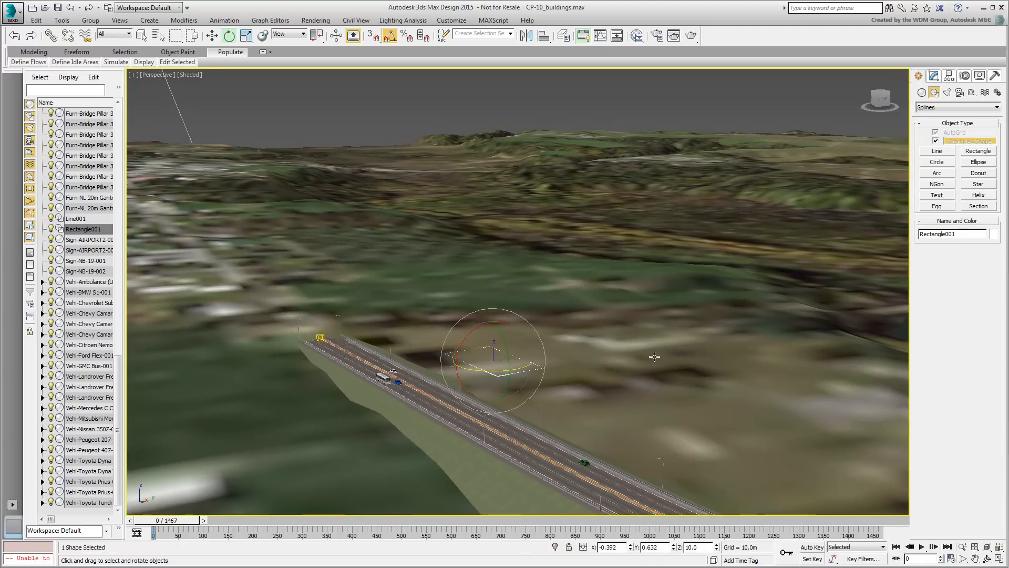
{"action": "left_click", "coordinate": [366, 21]}
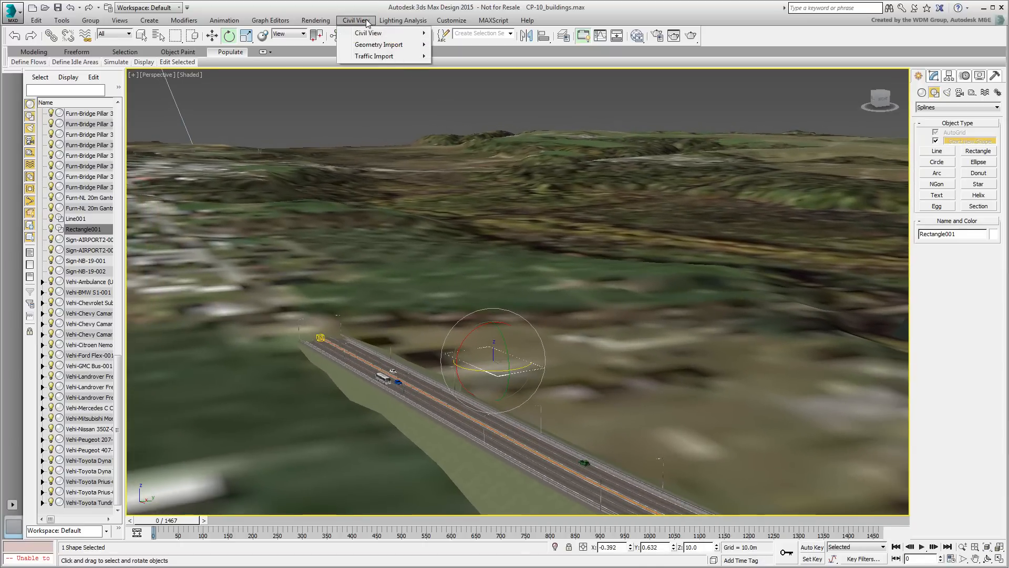
{"action": "mouse_move", "coordinate": [373, 33]}
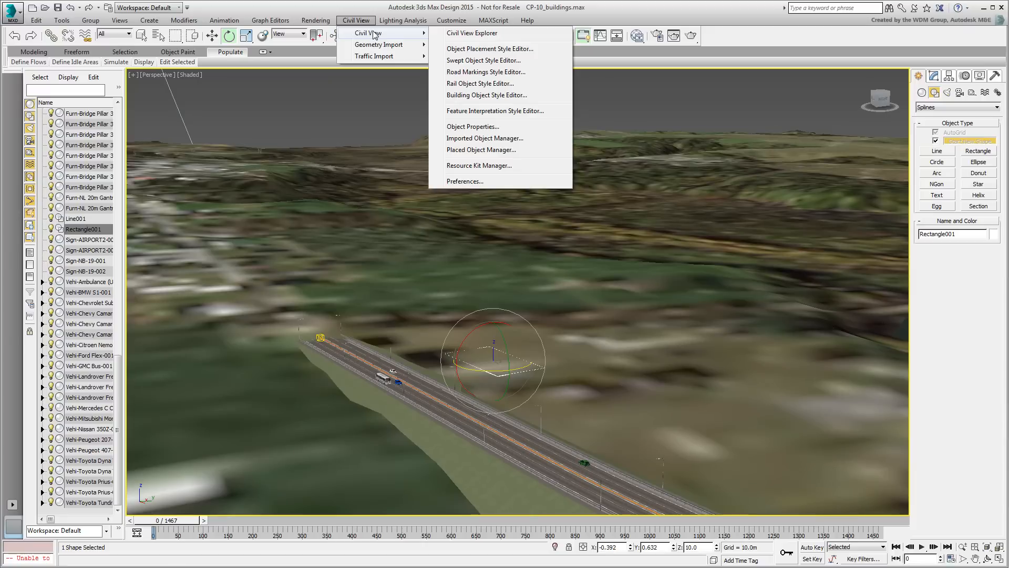
{"action": "left_click", "coordinate": [495, 95]}
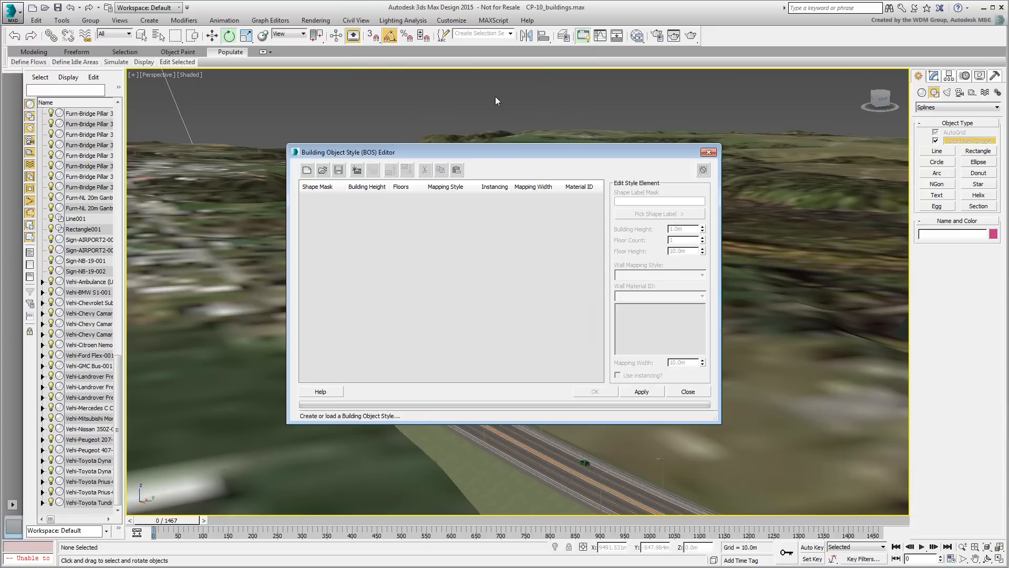
{"action": "left_click_drag", "start_coordinate": [485, 153], "coordinate": [229, 235]}
{"action": "middle_click_drag", "start_coordinate": [788, 379], "coordinate": [677, 308]}
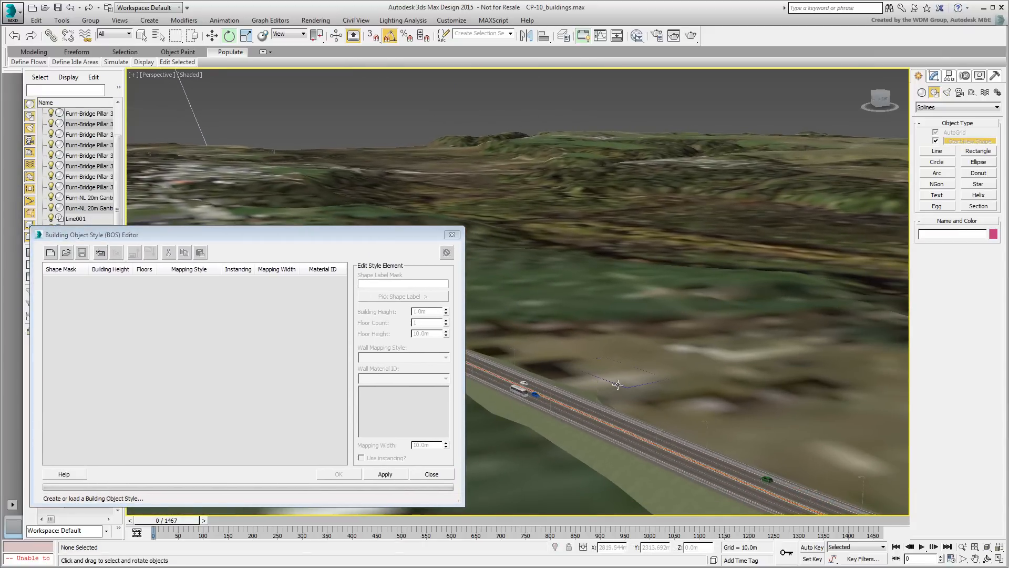
{"action": "left_click", "coordinate": [618, 385]}
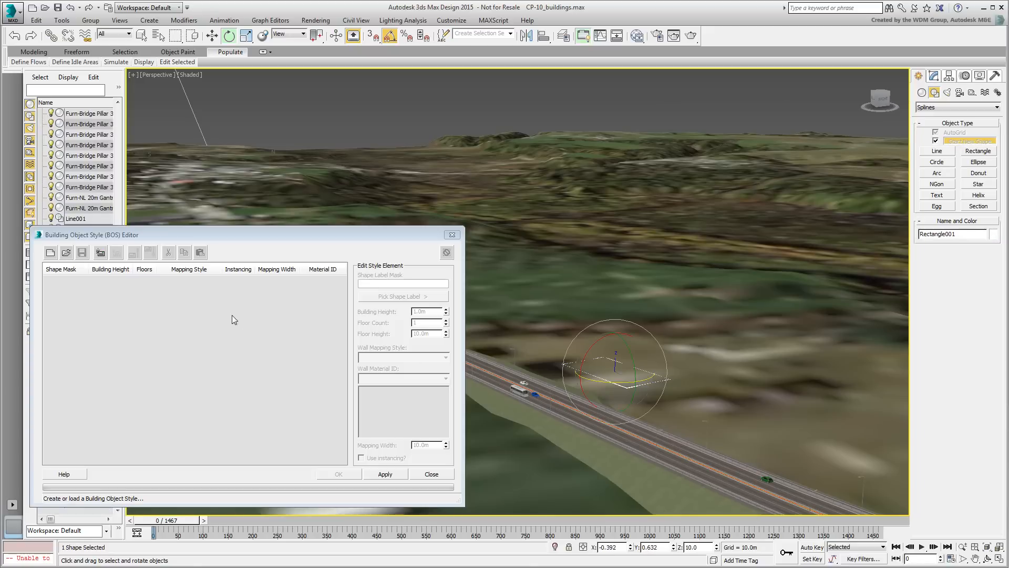
Step: Add a building style element, assign Rectangle001 as its shape label, and apply the style to create the building
{"action": "left_click", "coordinate": [100, 252]}
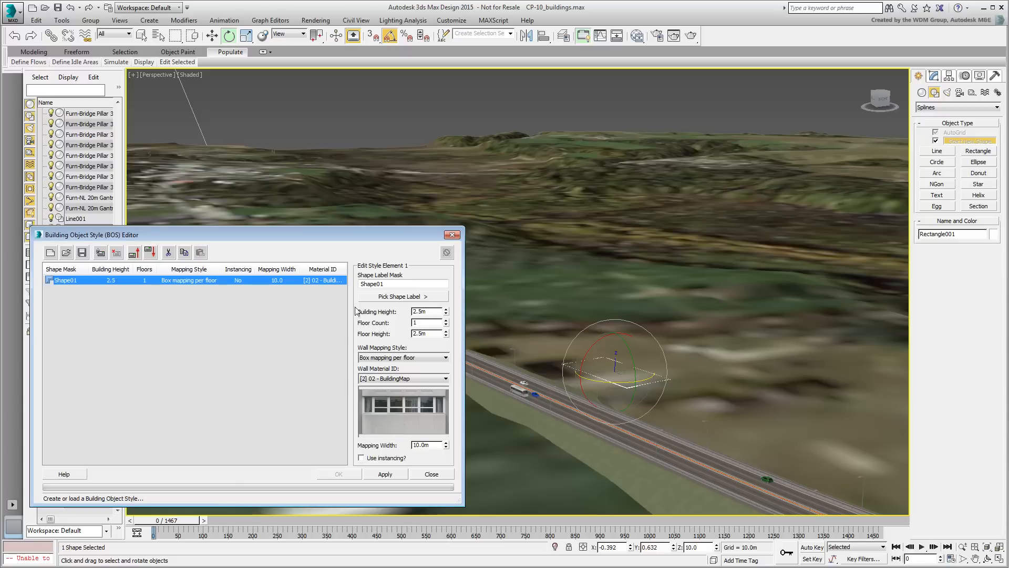
{"action": "left_click", "coordinate": [399, 298]}
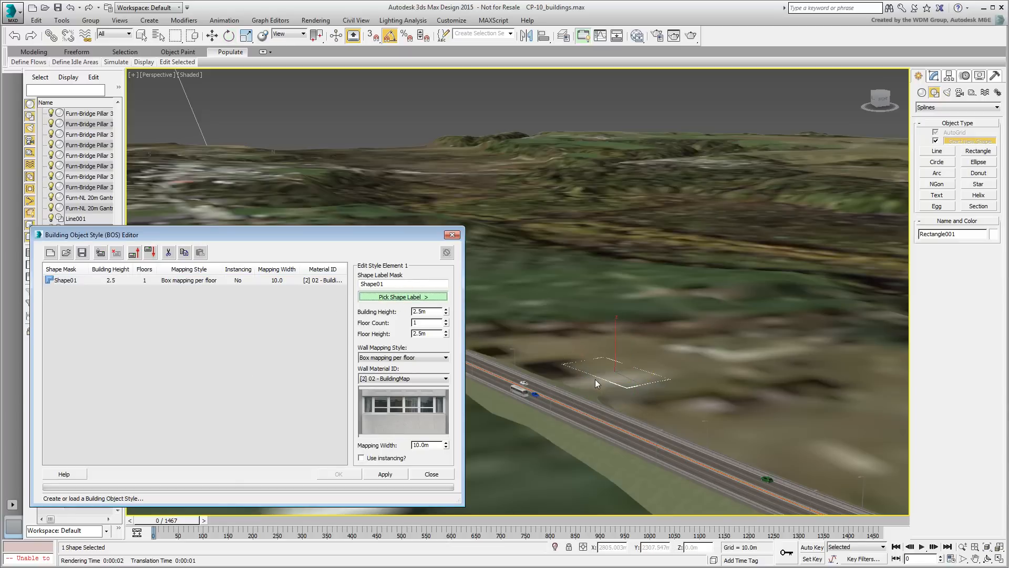
{"action": "left_click", "coordinate": [597, 377]}
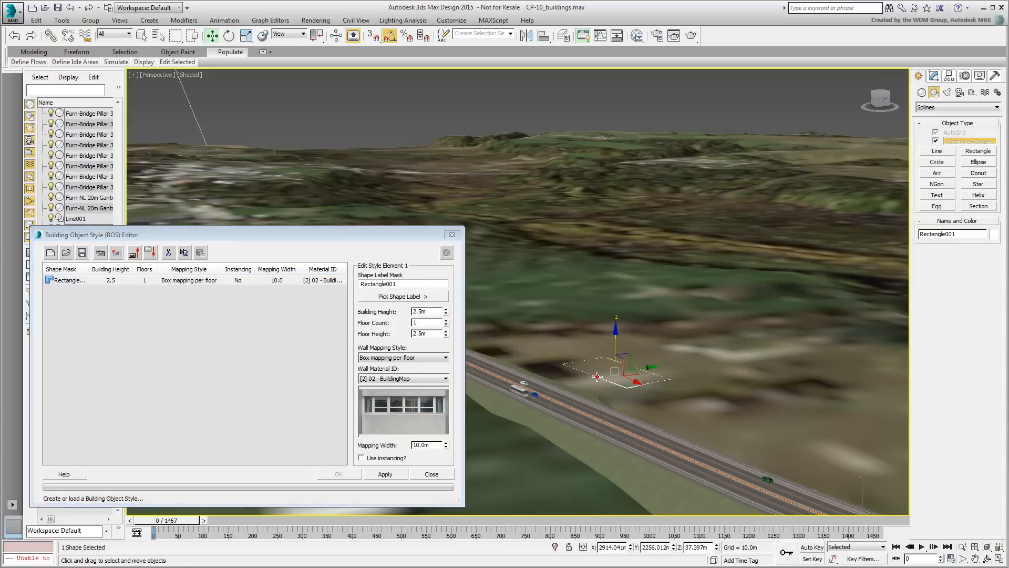
{"action": "left_click", "coordinate": [147, 370]}
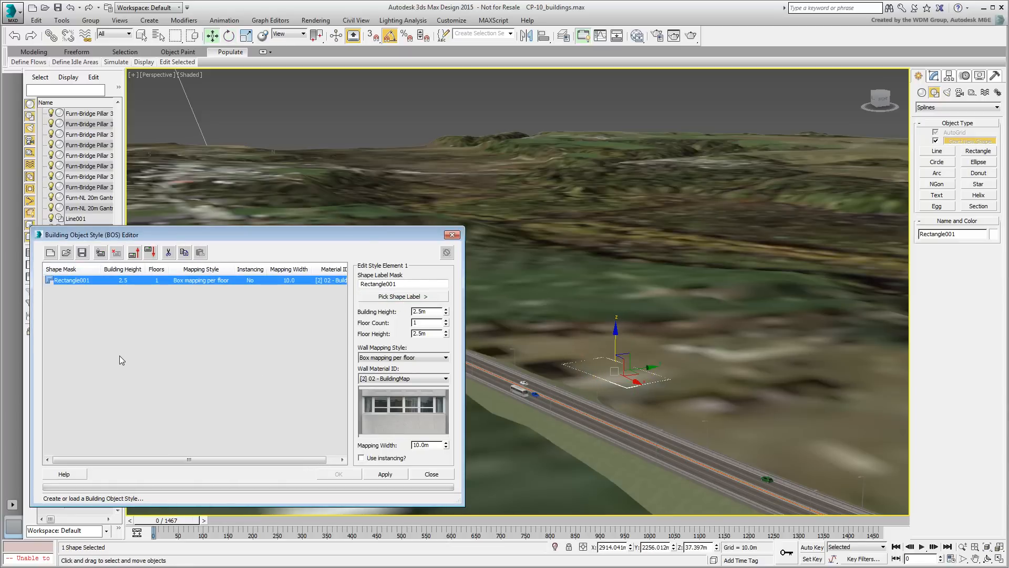
{"action": "left_click", "coordinate": [386, 474]}
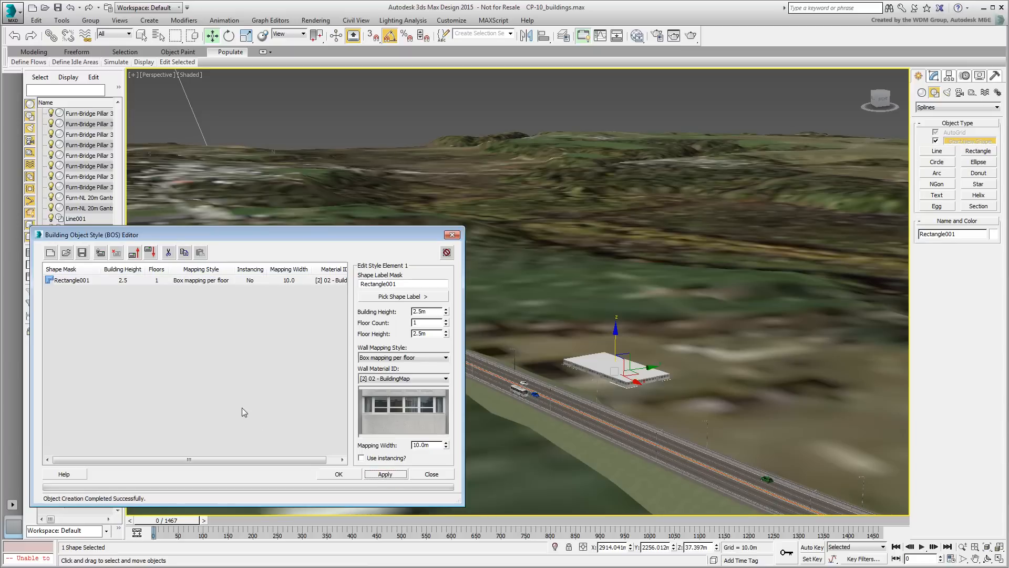
Step: Set the building's floor height to 3.5 m and floor count to 4, and apply the changes
{"action": "scroll", "coordinate": [676, 392], "scroll_direction": "up", "scroll_amount": 5}
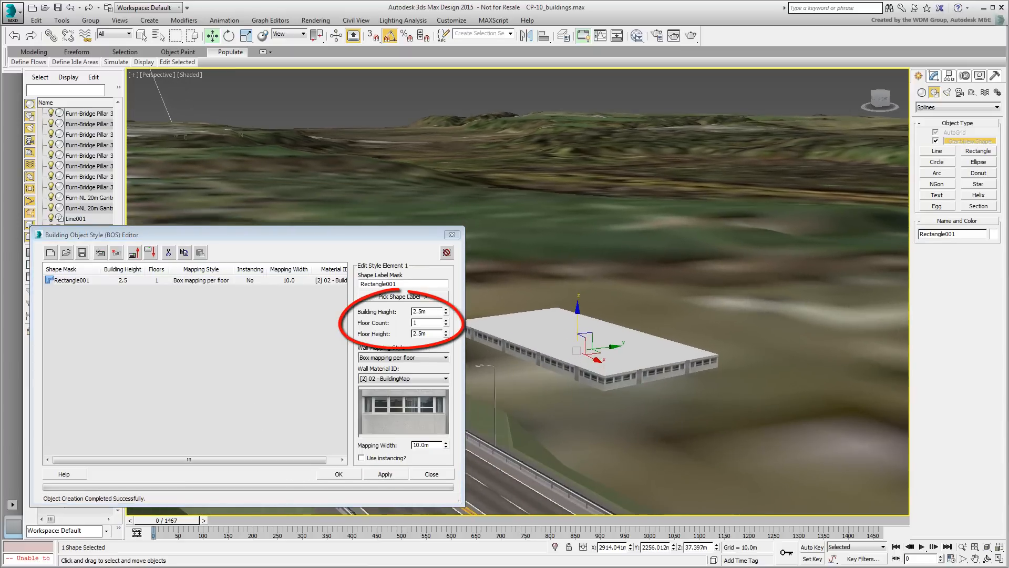
{"action": "middle_click_drag", "start_coordinate": [616, 389], "coordinate": [700, 367]}
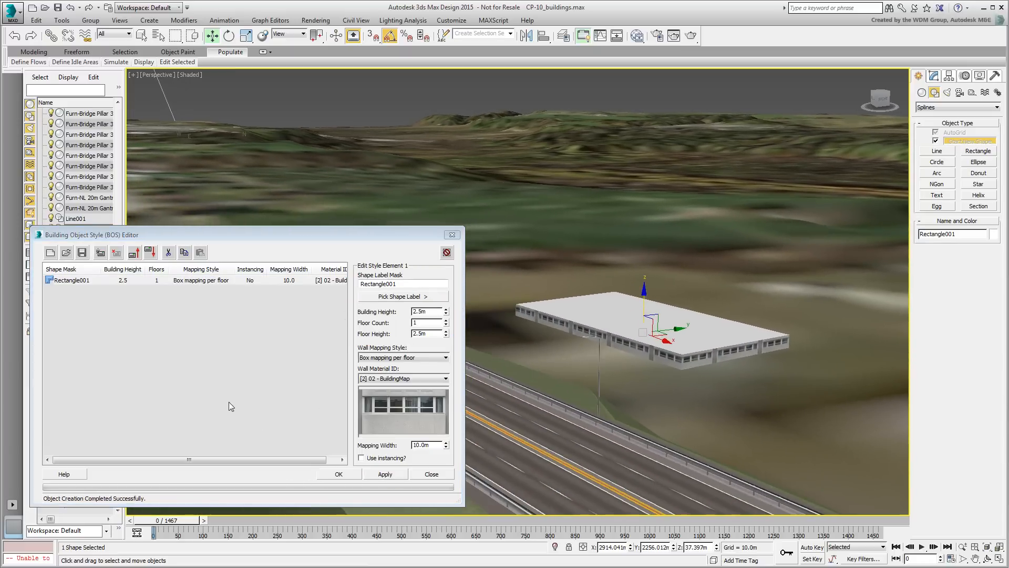
{"action": "double_click", "coordinate": [424, 333]}
{"action": "type", "text": "3.5"}
{"action": "key", "text": "Return"}
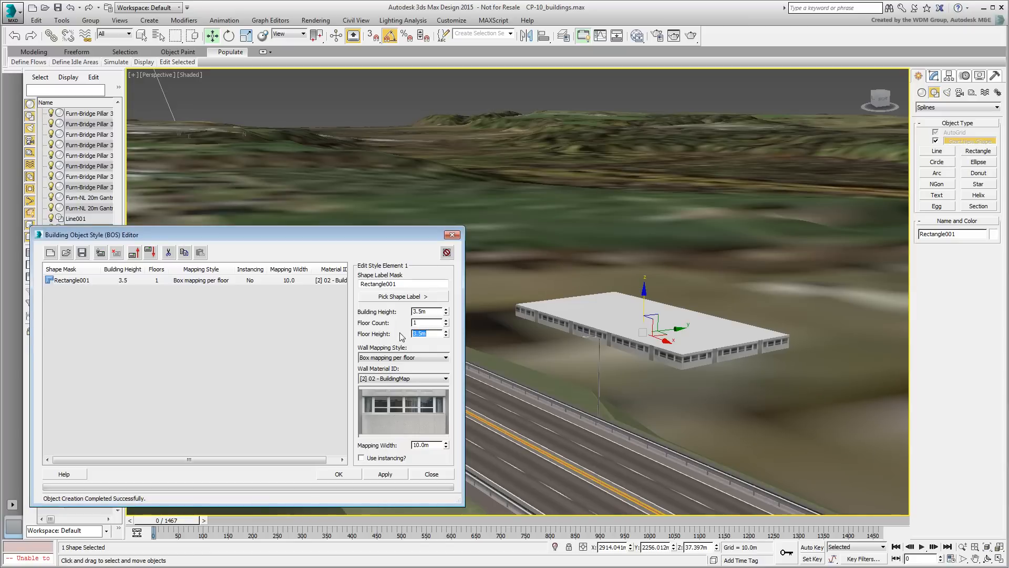
{"action": "double_click", "coordinate": [427, 322]}
{"action": "type", "text": "4"}
{"action": "key", "text": "Return"}
{"action": "left_click", "coordinate": [152, 386]}
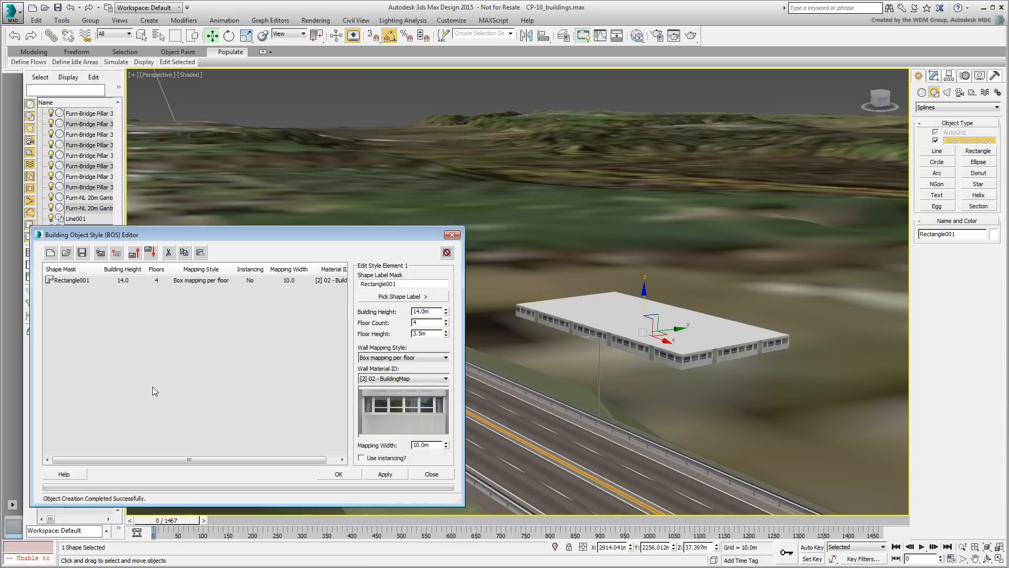
{"action": "left_click", "coordinate": [385, 473]}
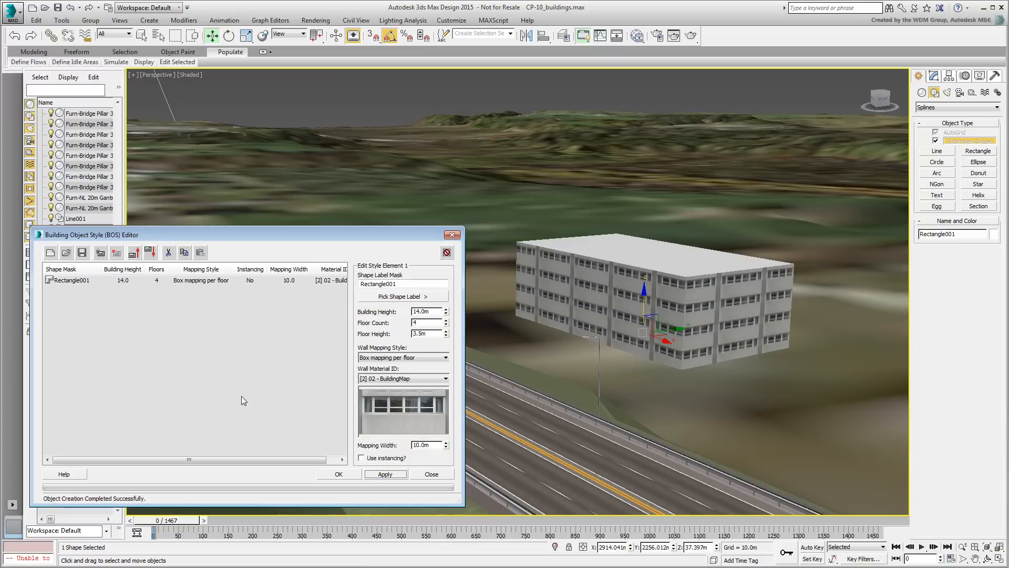
Step: Try the wall materials 03, 06 and 12 - BuildingMap on the building, applying each in turn
{"action": "left_click", "coordinate": [446, 378]}
{"action": "left_click", "coordinate": [400, 394]}
{"action": "left_click", "coordinate": [385, 473]}
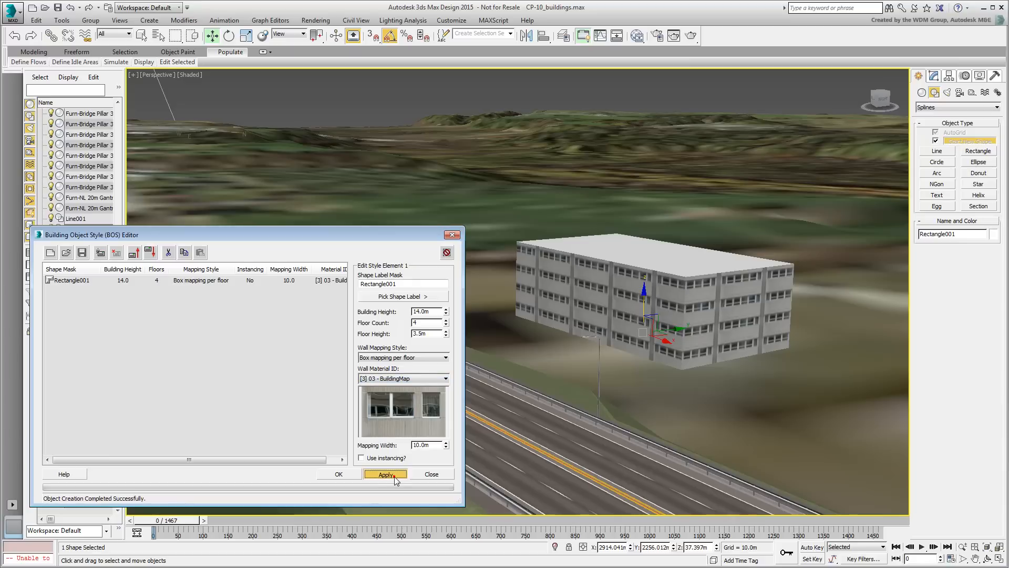
{"action": "left_click", "coordinate": [444, 379]}
{"action": "left_click", "coordinate": [394, 408]}
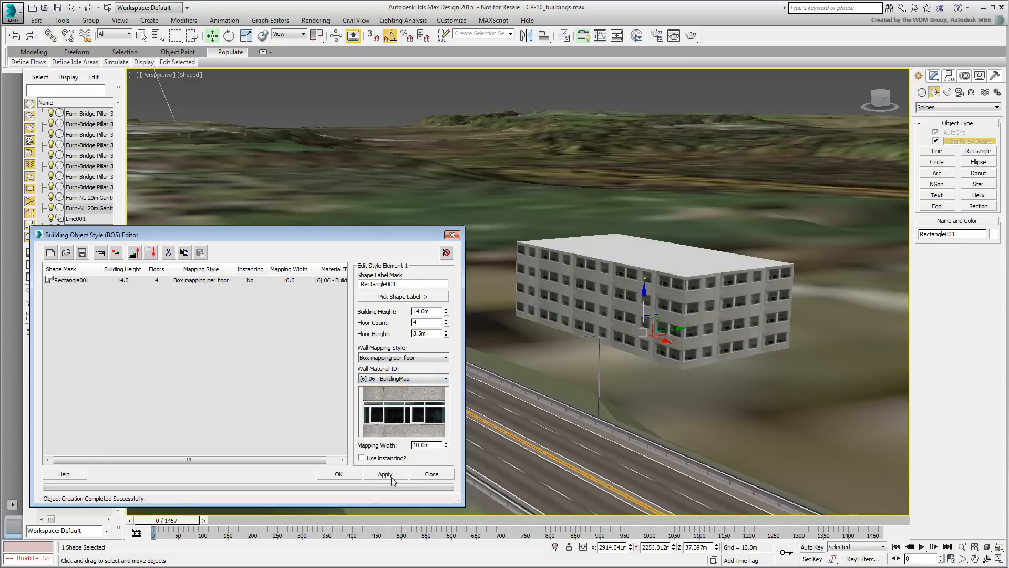
{"action": "left_click", "coordinate": [385, 474]}
{"action": "left_click", "coordinate": [445, 378]}
{"action": "left_click", "coordinate": [394, 428]}
{"action": "left_click", "coordinate": [385, 473]}
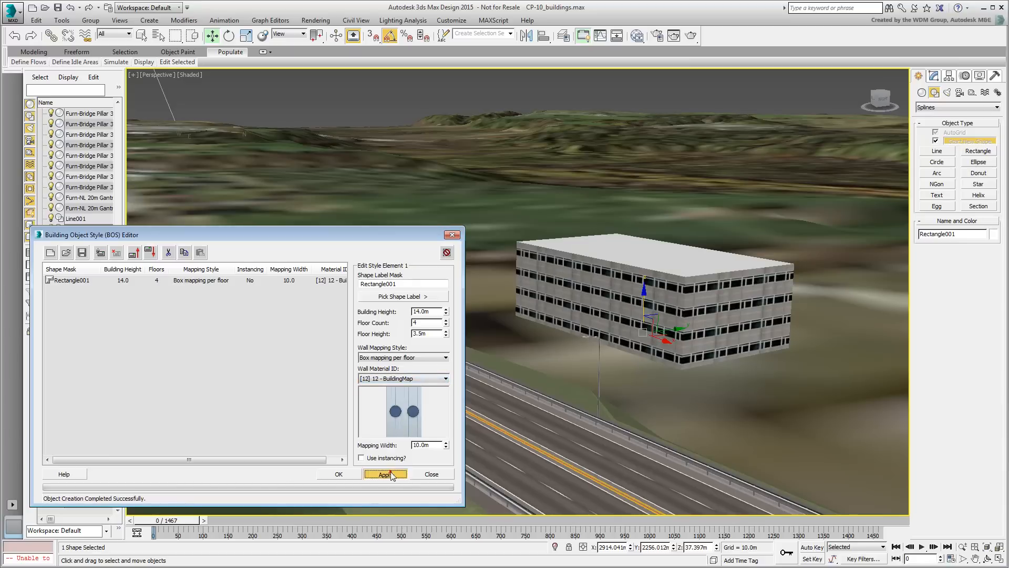
Step: Return the building's wall material to 02 - BuildingMap and apply it
{"action": "left_click", "coordinate": [445, 378]}
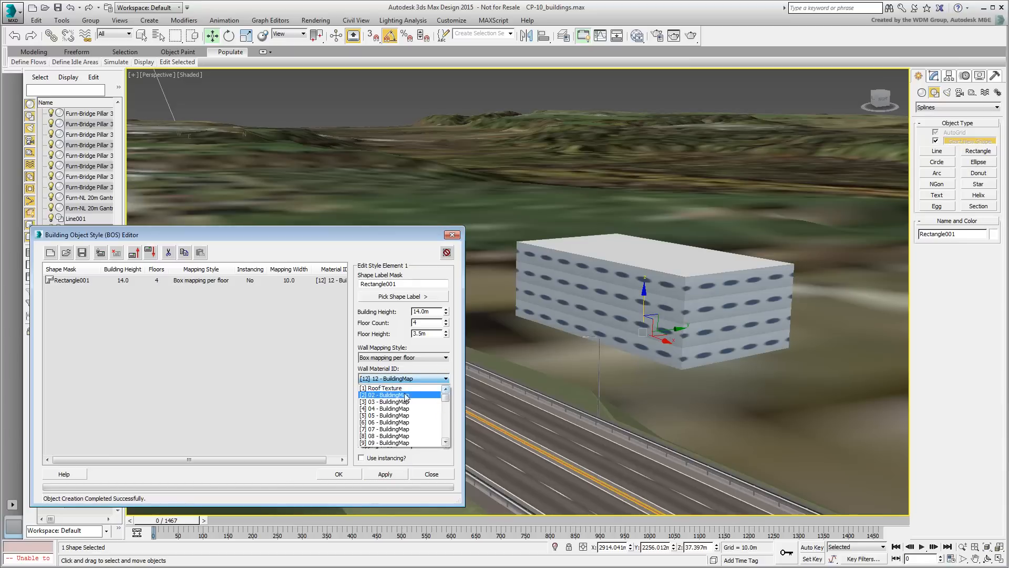
{"action": "left_click", "coordinate": [400, 390]}
{"action": "left_click", "coordinate": [386, 473]}
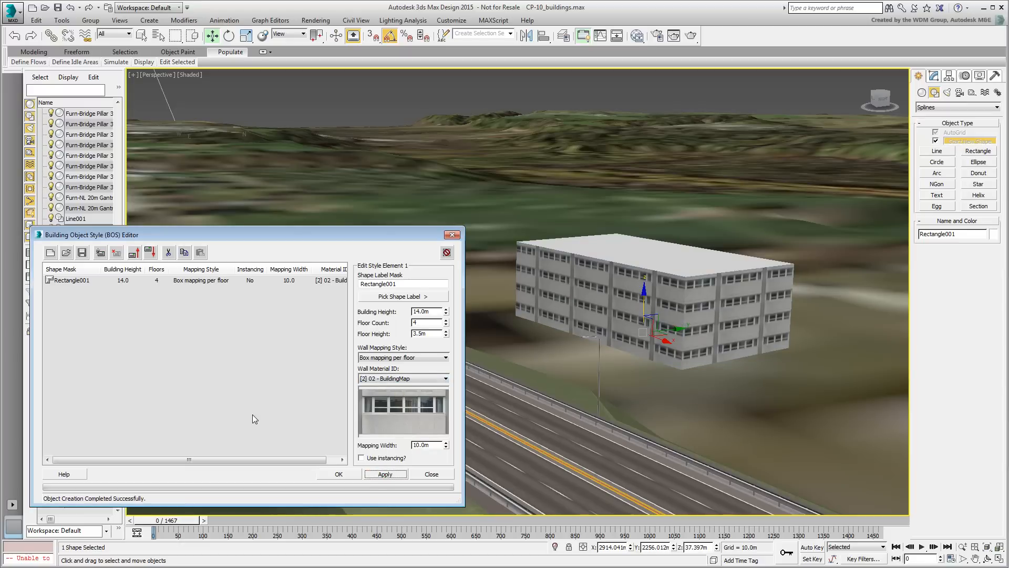
Step: Draw an Angle extended spline about 47 by 45 m and 21 m thick on the terrain west of the building in the Top view
{"action": "key", "text": "alt+w"}
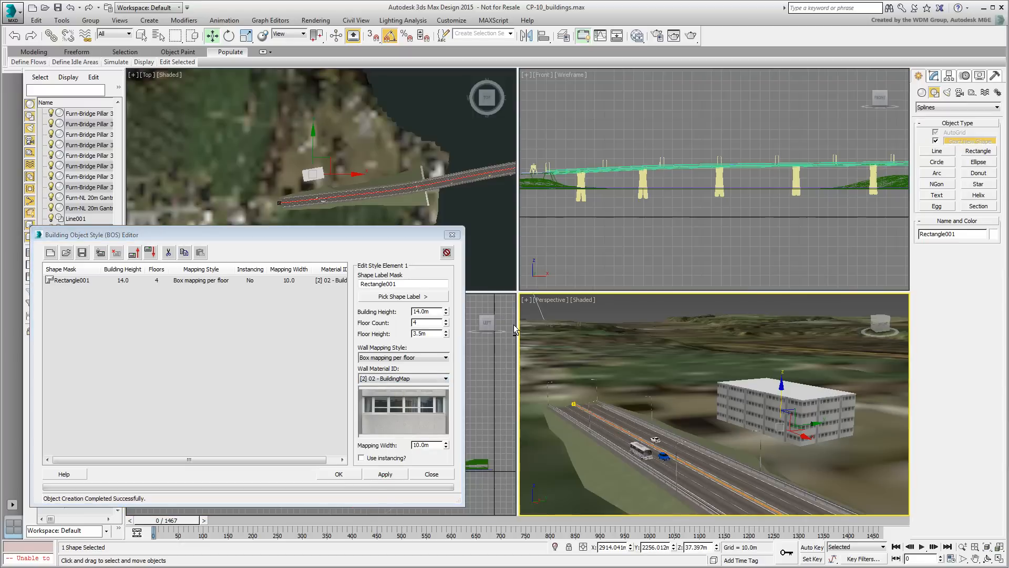
{"action": "middle_click", "coordinate": [323, 178]}
{"action": "key", "text": "alt+w"}
{"action": "middle_click_drag", "start_coordinate": [532, 311], "coordinate": [690, 333]}
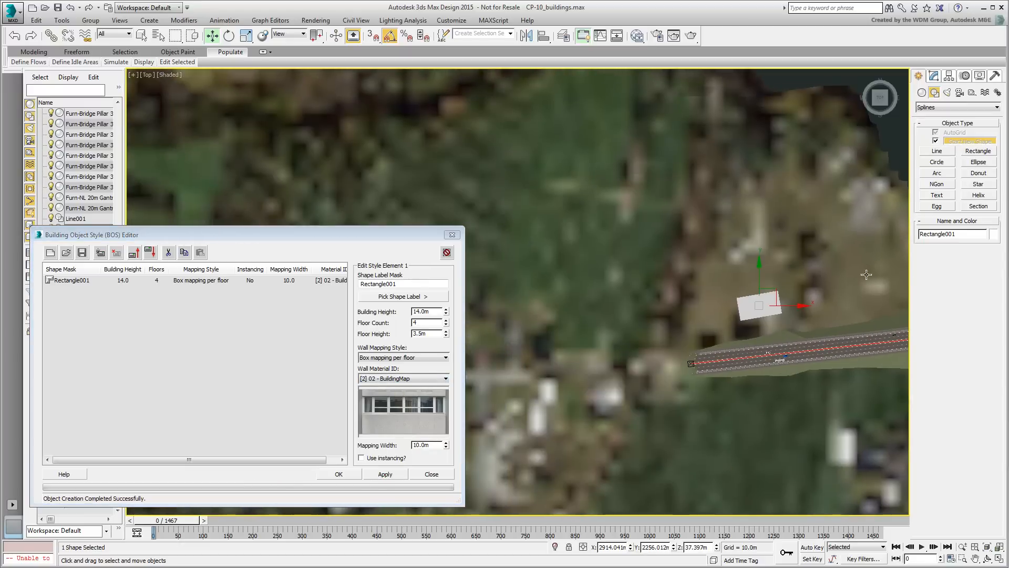
{"action": "left_click", "coordinate": [950, 107]}
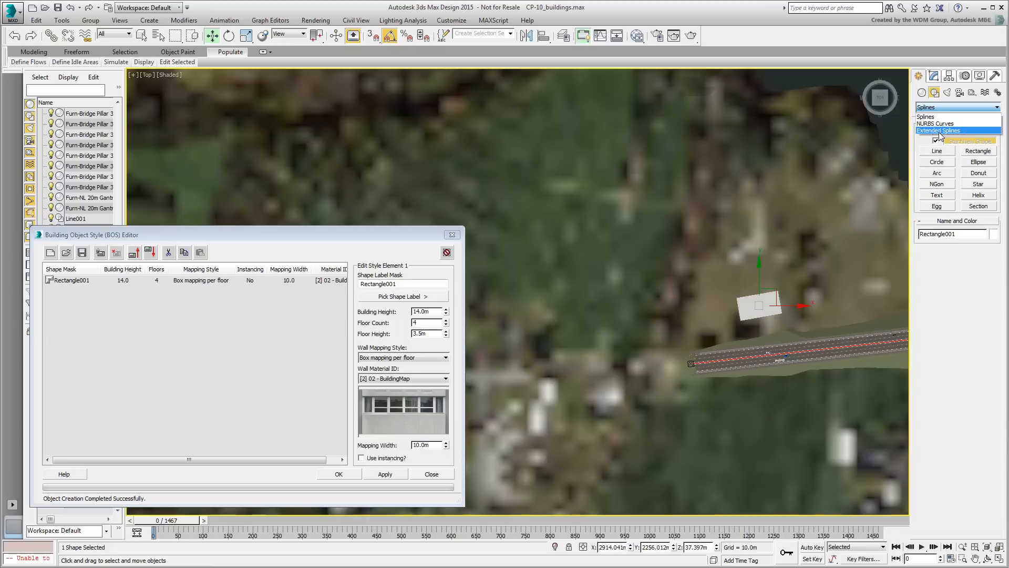
{"action": "left_click", "coordinate": [941, 132]}
{"action": "left_click", "coordinate": [940, 162]}
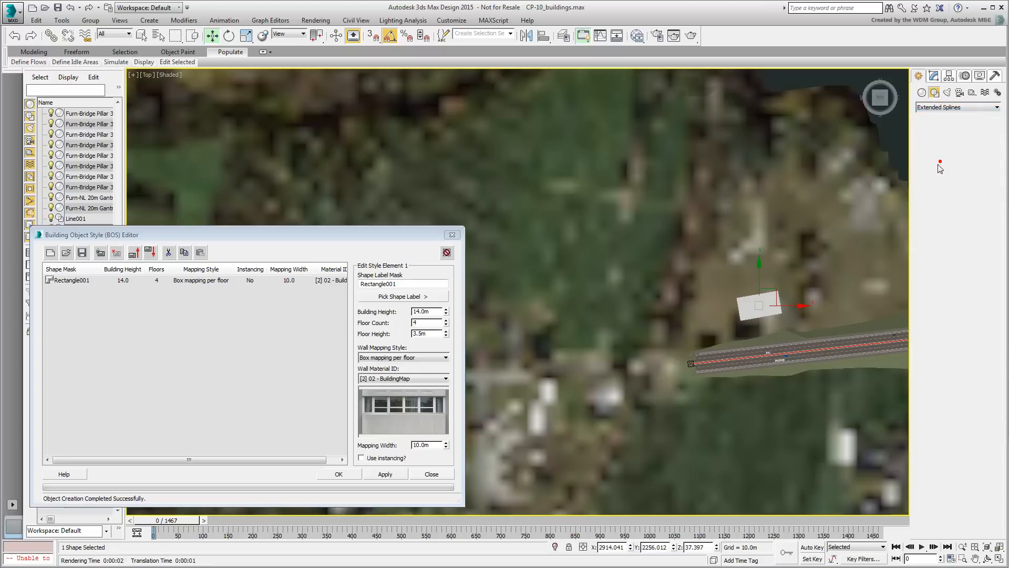
{"action": "left_click_drag", "start_coordinate": [536, 255], "coordinate": [580, 301]}
{"action": "left_click", "coordinate": [581, 261]}
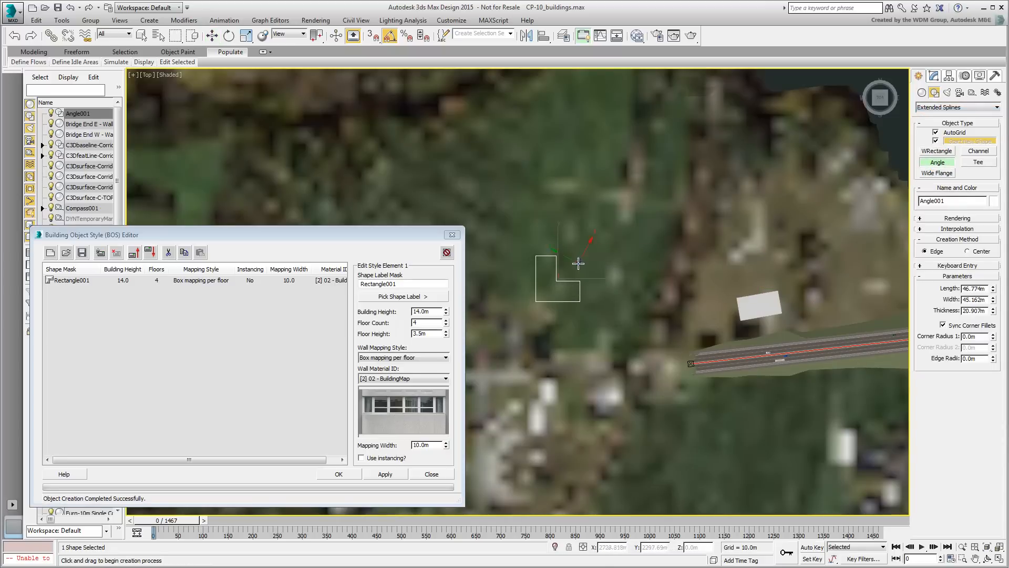
Step: Add a second style element to the building style and assign the L-shaped Angle spline to it, working in the Perspective view
{"action": "key", "text": "alt+w"}
{"action": "right_click", "coordinate": [625, 343]}
{"action": "key", "text": "alt+w"}
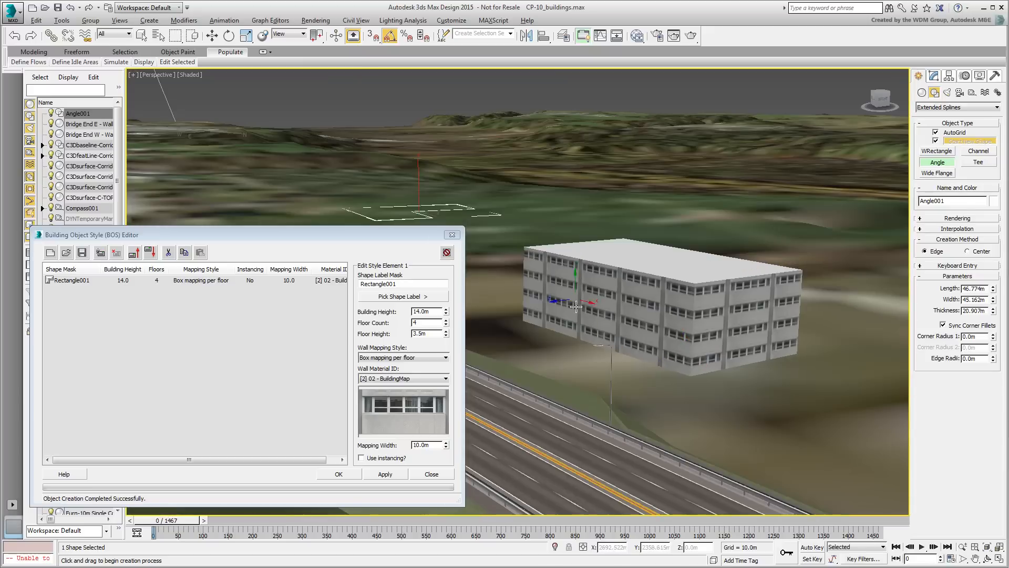
{"action": "middle_click_drag", "start_coordinate": [543, 209], "coordinate": [649, 360]}
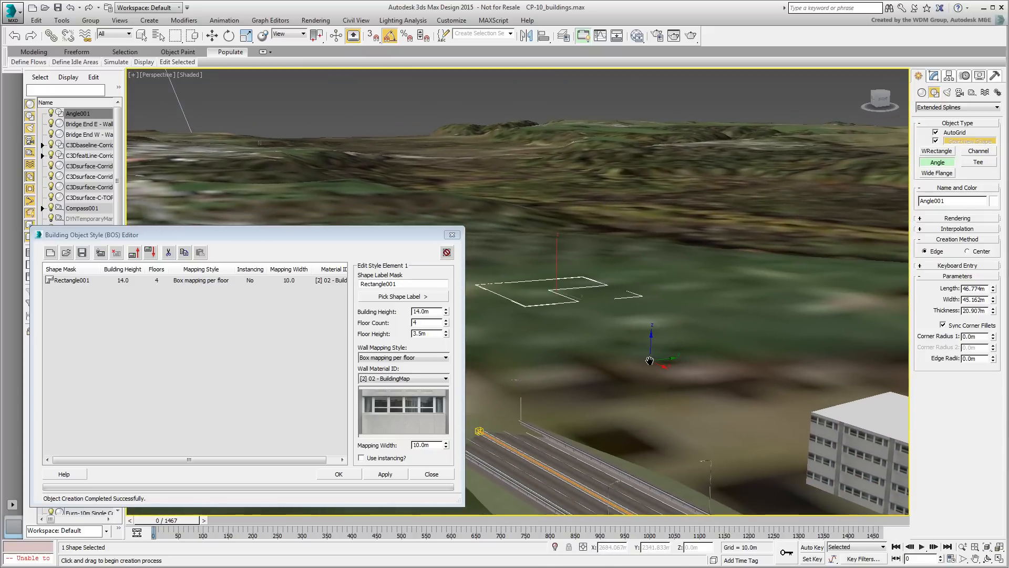
{"action": "left_click", "coordinate": [101, 252]}
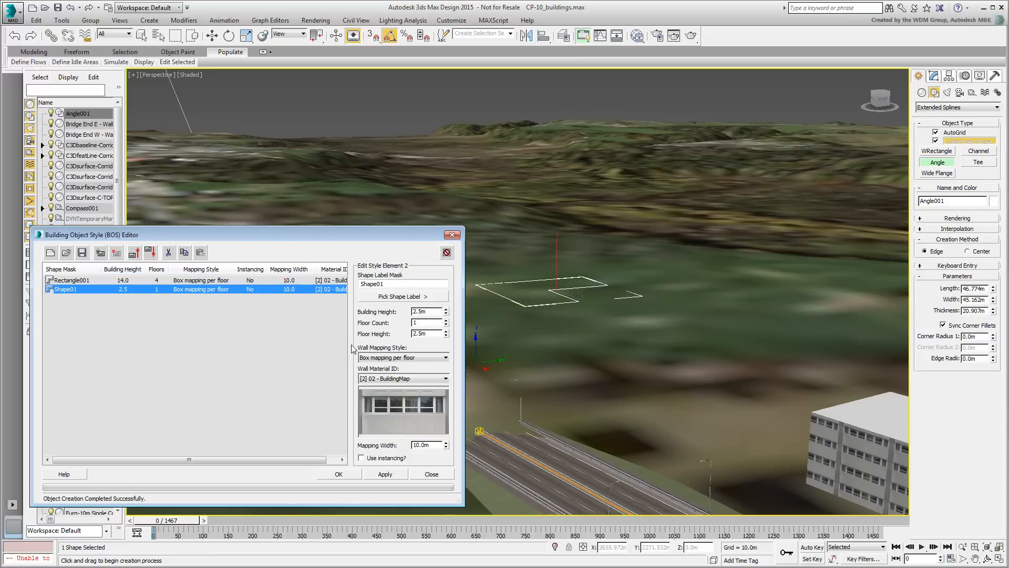
{"action": "left_click", "coordinate": [400, 297]}
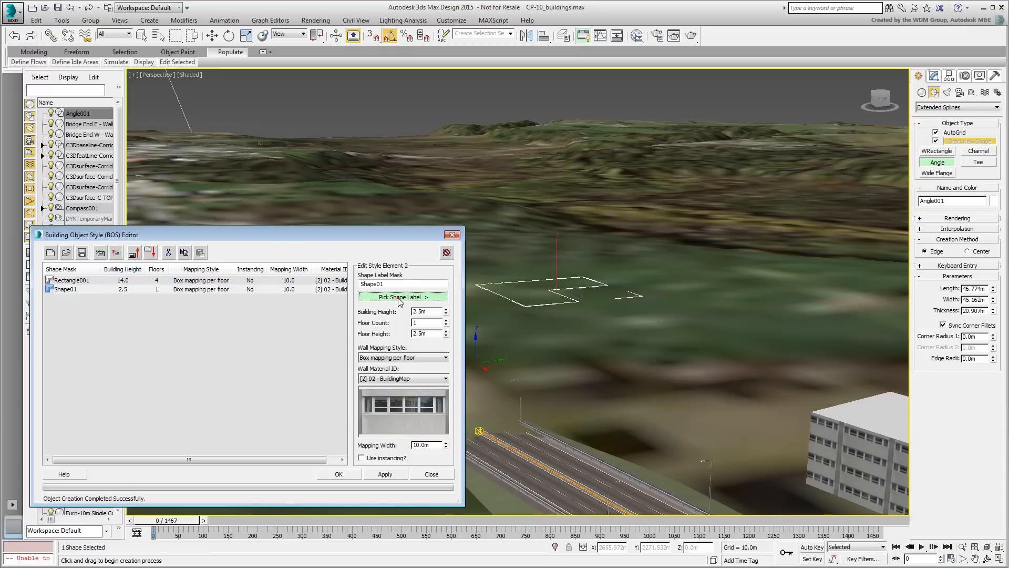
{"action": "left_click", "coordinate": [509, 300]}
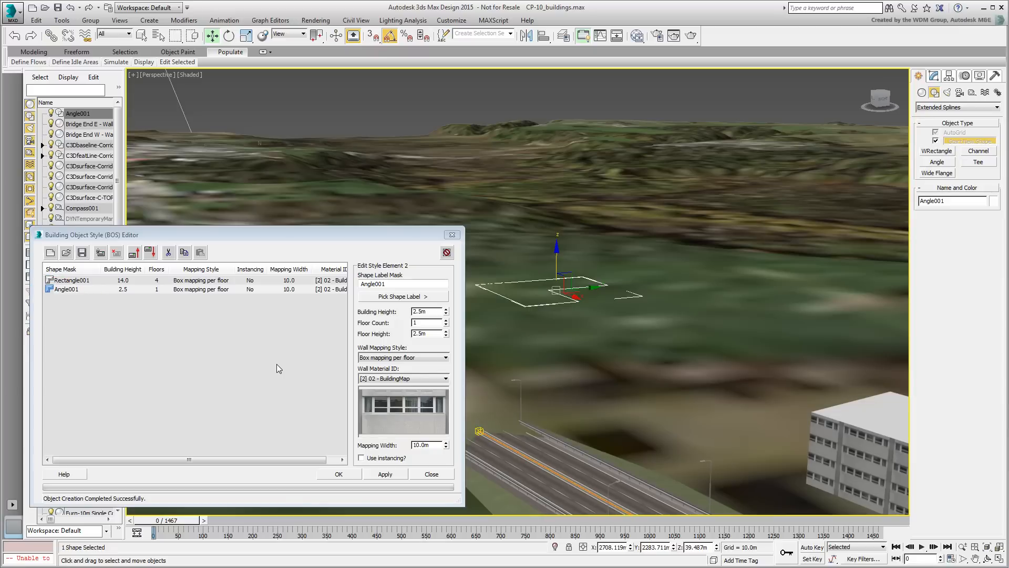
Step: Convert the Angle spline to an Editable Spline and apply the building style to it
{"action": "left_click", "coordinate": [385, 474]}
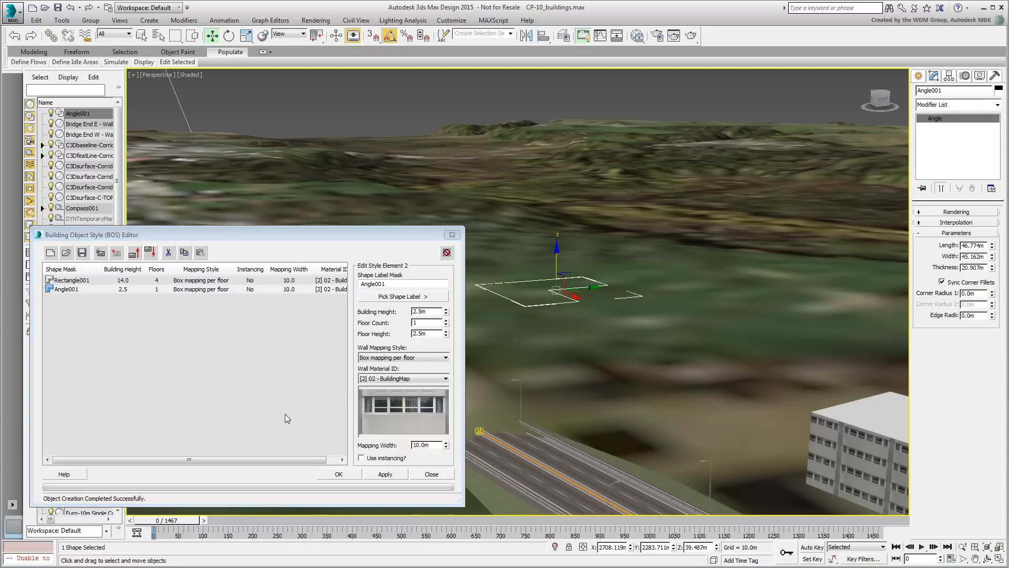
{"action": "right_click", "coordinate": [524, 308]}
{"action": "mouse_move", "coordinate": [553, 407]}
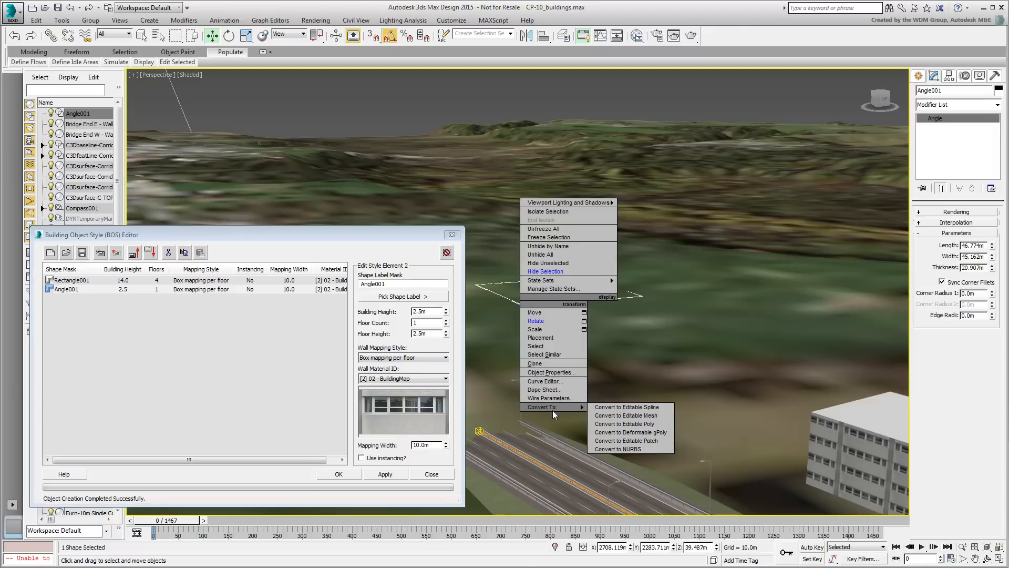
{"action": "left_click", "coordinate": [634, 407]}
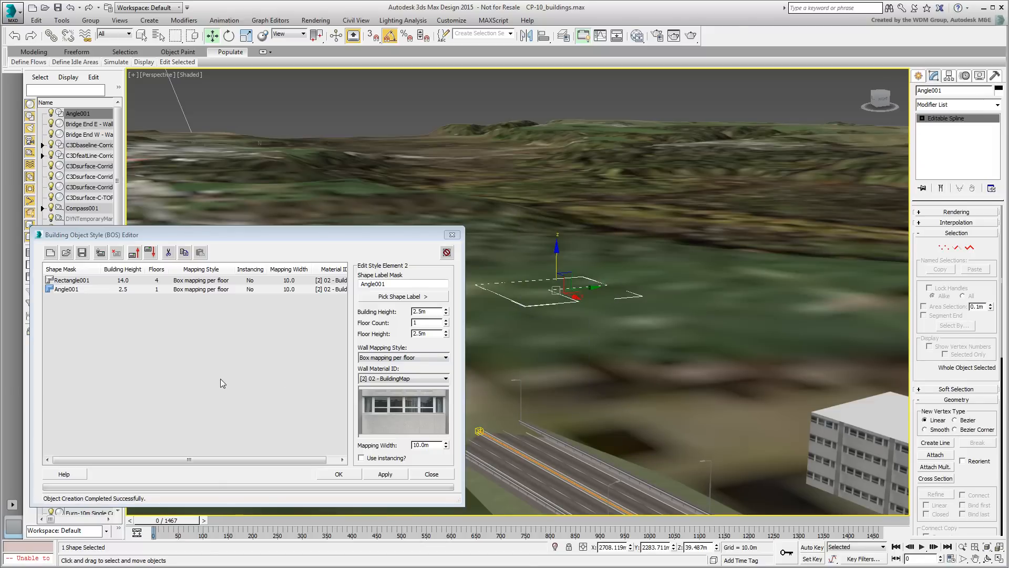
{"action": "left_click", "coordinate": [385, 474]}
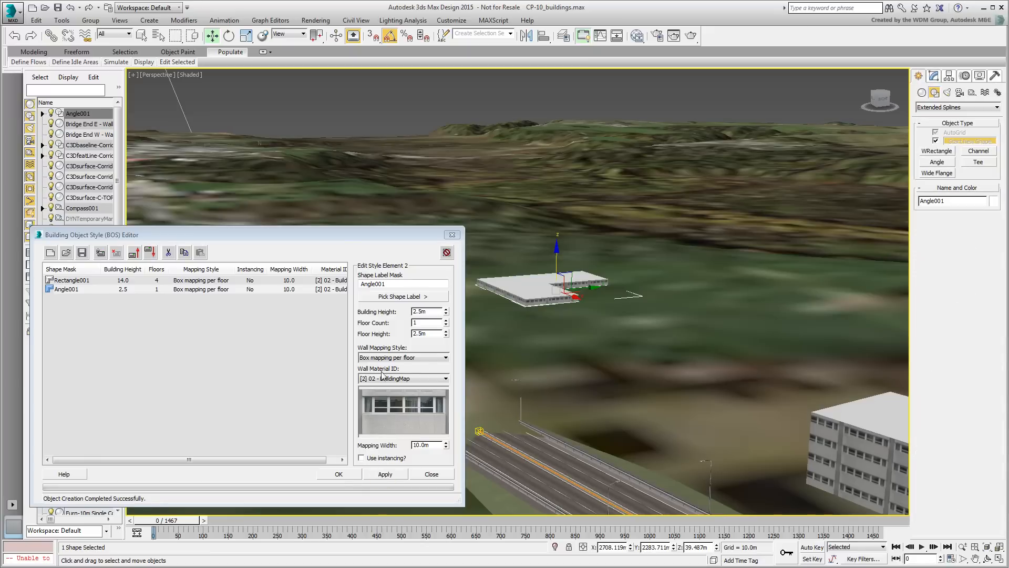
Step: Give the L-shaped building wall material 13 - BuildingMap, a 3 m floor height and 4 floors, and apply the changes
{"action": "left_click", "coordinate": [445, 378]}
{"action": "left_click", "coordinate": [446, 442]}
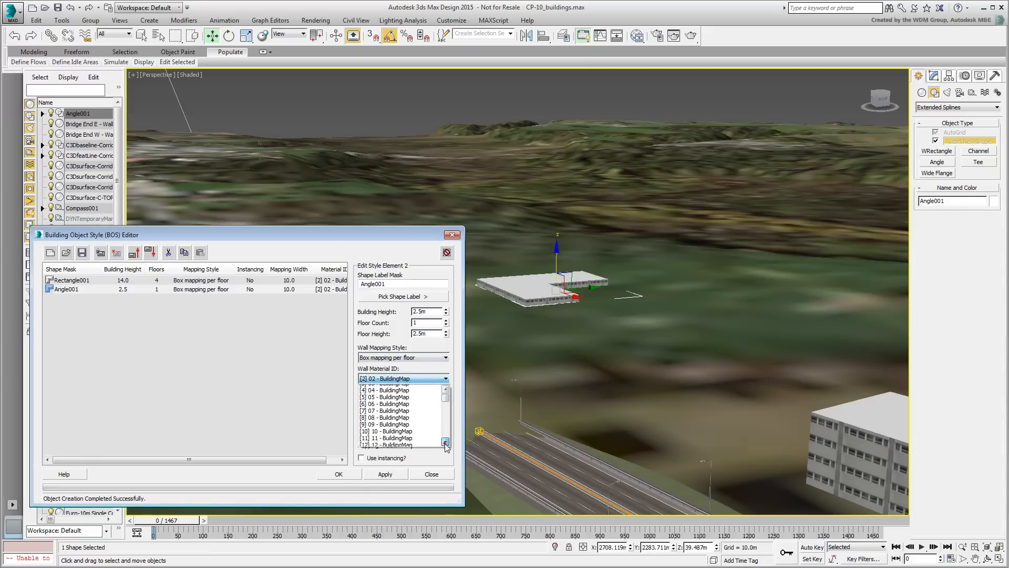
{"action": "left_click", "coordinate": [405, 435]}
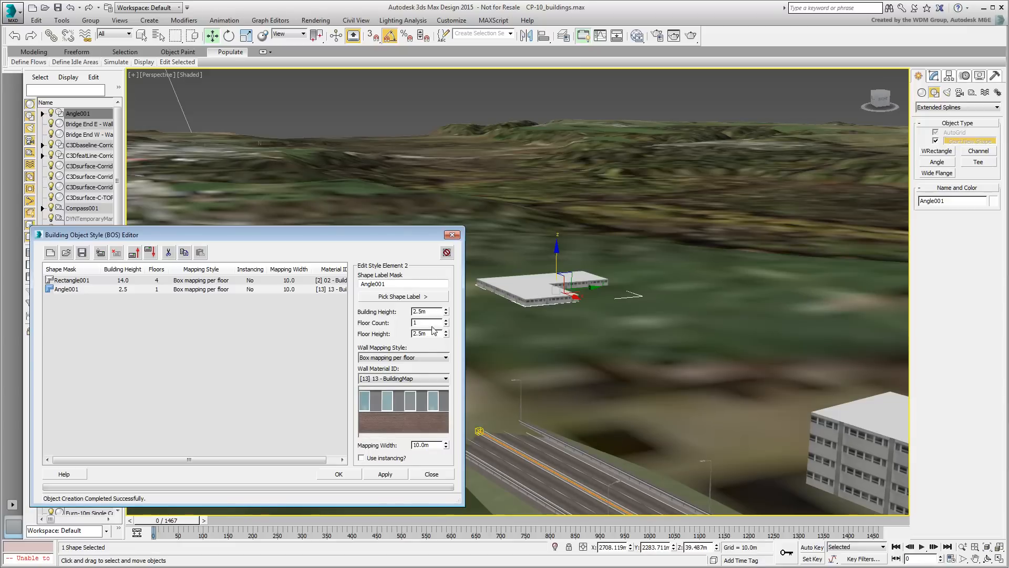
{"action": "double_click", "coordinate": [435, 332]}
{"action": "double_click", "coordinate": [421, 322]}
{"action": "type", "text": "4"}
{"action": "key", "text": "Return"}
{"action": "left_click", "coordinate": [388, 474]}
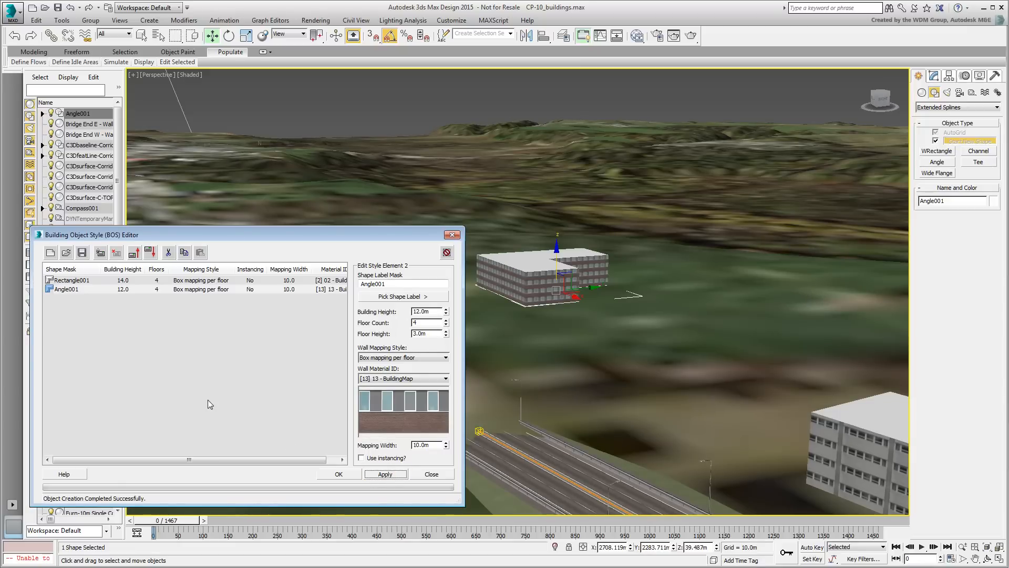
Step: Clone the L-shaped footprint spline as a single Copy, offset about 57 m in both X and Y
{"action": "middle_click_drag", "start_coordinate": [577, 318], "coordinate": [550, 333], "text": "alt"}
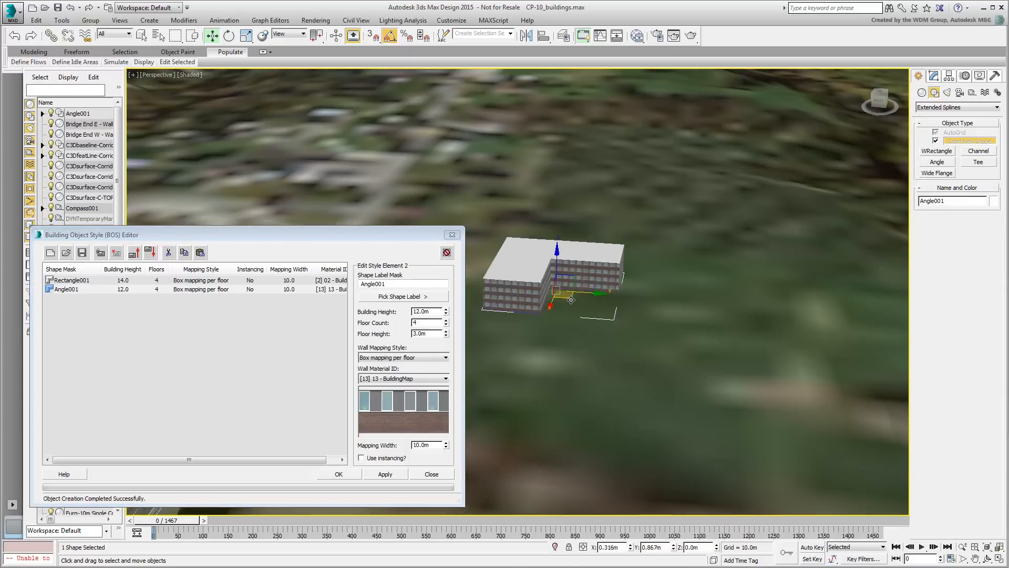
{"action": "mouse_move", "coordinate": [569, 303]}
{"action": "left_mouse_down"}
{"action": "mouse_move", "coordinate": [720, 426]}
{"action": "mouse_move", "coordinate": [715, 392]}
{"action": "mouse_move", "coordinate": [739, 374]}
{"action": "mouse_move", "coordinate": [723, 377]}
{"action": "left_mouse_up"}
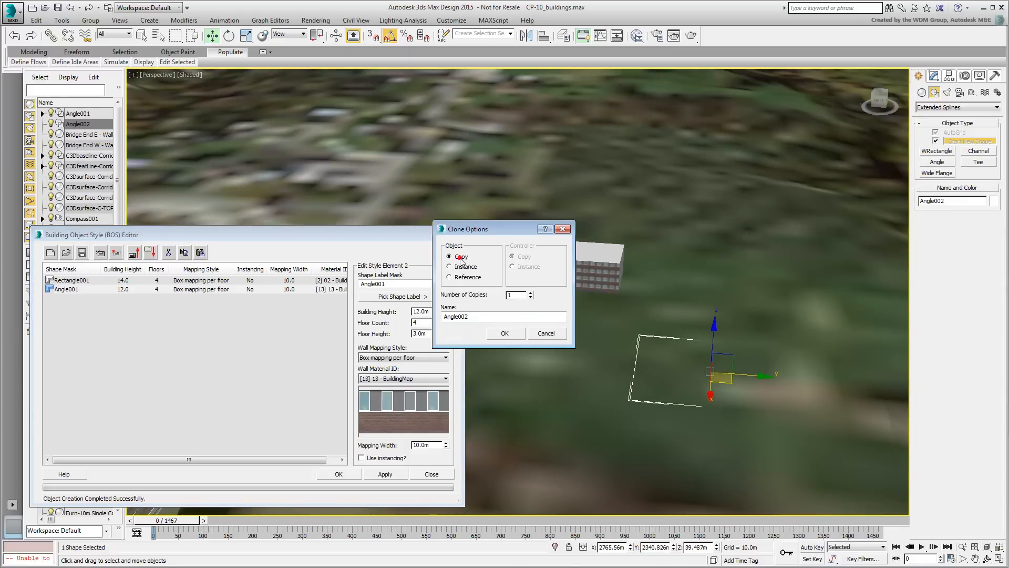
{"action": "left_click", "coordinate": [505, 333]}
Step: Duplicate the Angle001 style element by copy and paste, and assign the cloned spline to the duplicate
{"action": "mouse_move", "coordinate": [517, 418]}
{"action": "middle_mouse_down", "text": "alt"}
{"action": "mouse_move", "coordinate": [590, 405]}
{"action": "mouse_move", "coordinate": [663, 284]}
{"action": "middle_mouse_up", "text": "alt"}
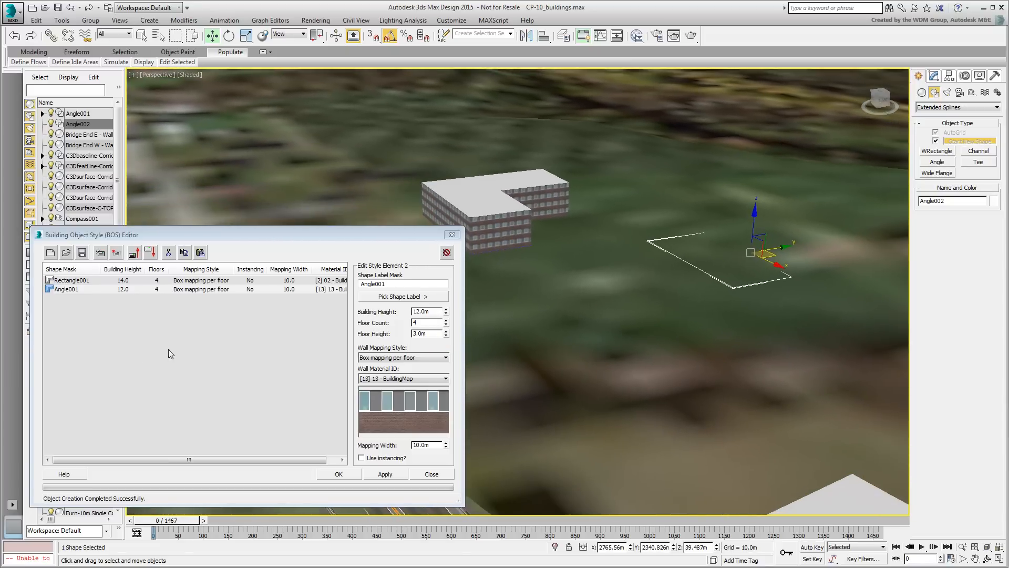
{"action": "left_click", "coordinate": [81, 289]}
{"action": "left_click", "coordinate": [184, 253]}
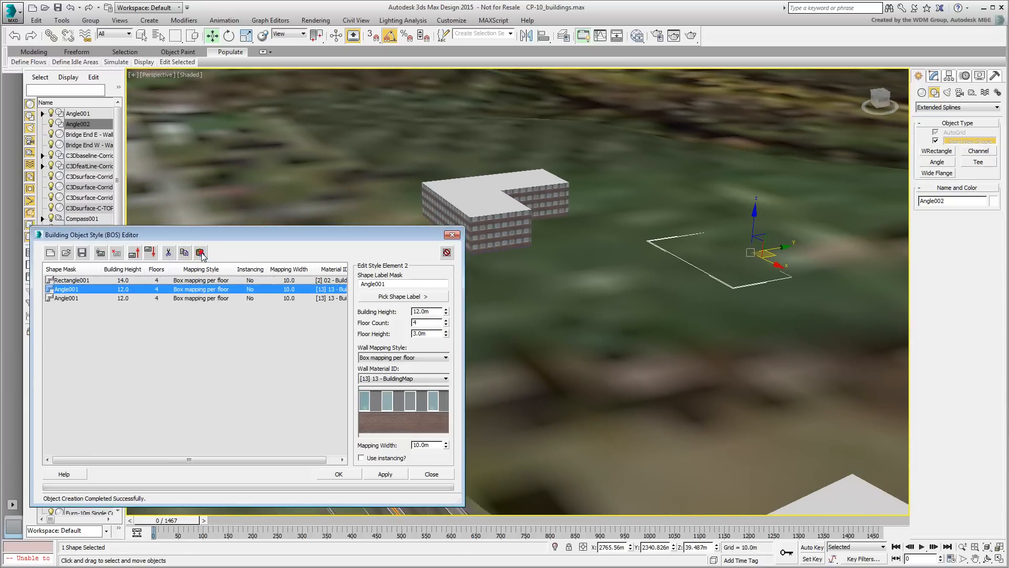
{"action": "left_click", "coordinate": [199, 253]}
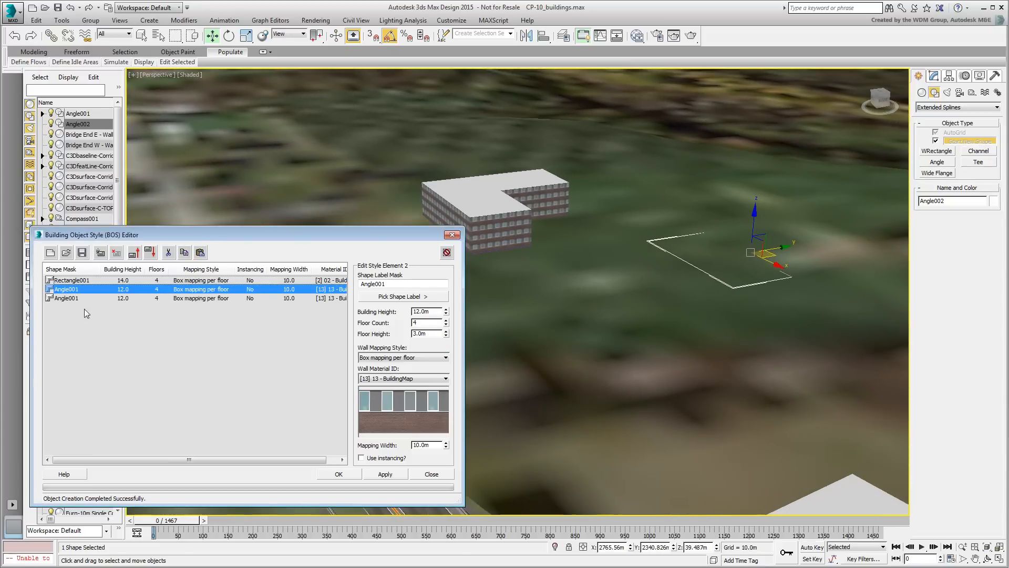
{"action": "left_click", "coordinate": [401, 297]}
{"action": "left_click", "coordinate": [690, 263]}
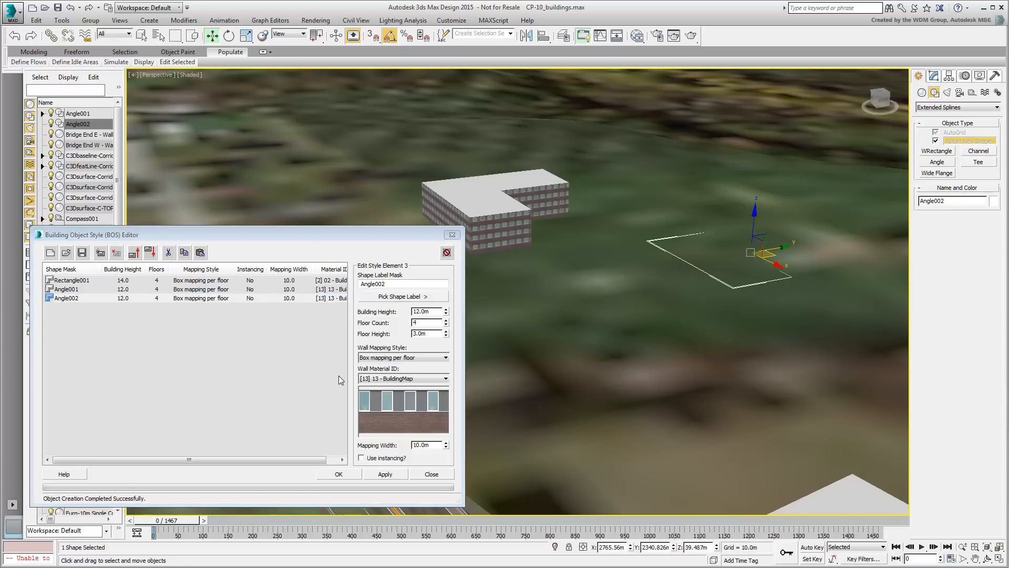
Step: Give the cloned building wall material 06 - BuildingMap, a 3.5 m floor height and 12 floors, and apply the changes
{"action": "middle_click_drag", "start_coordinate": [521, 385], "coordinate": [579, 377], "text": "alt"}
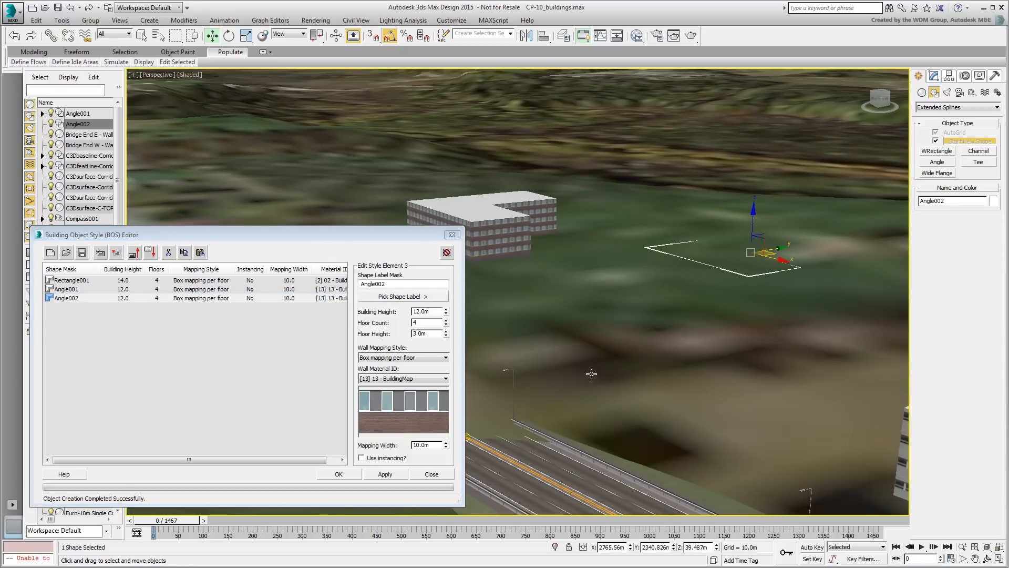
{"action": "left_click", "coordinate": [447, 378]}
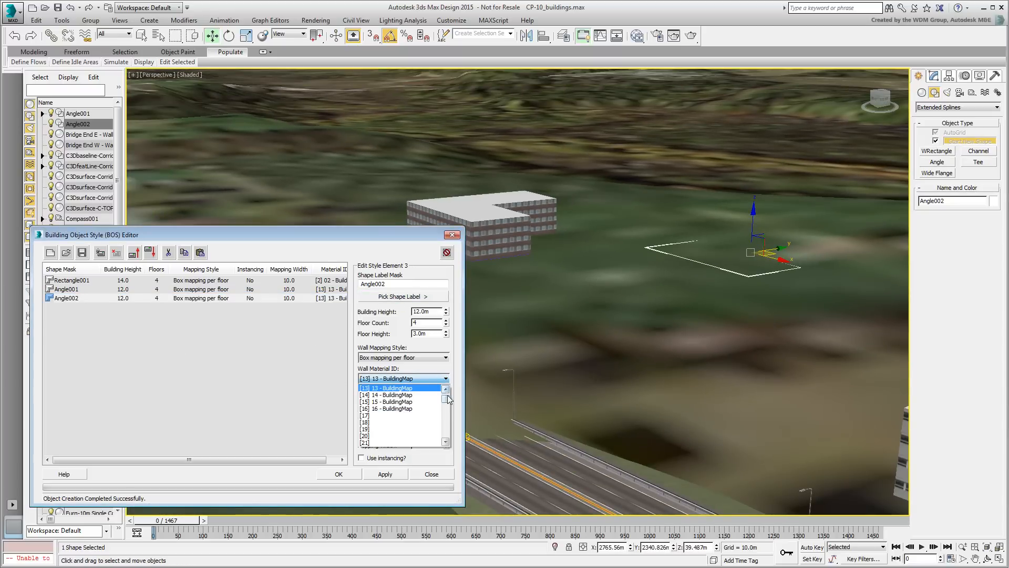
{"action": "left_click", "coordinate": [392, 388]}
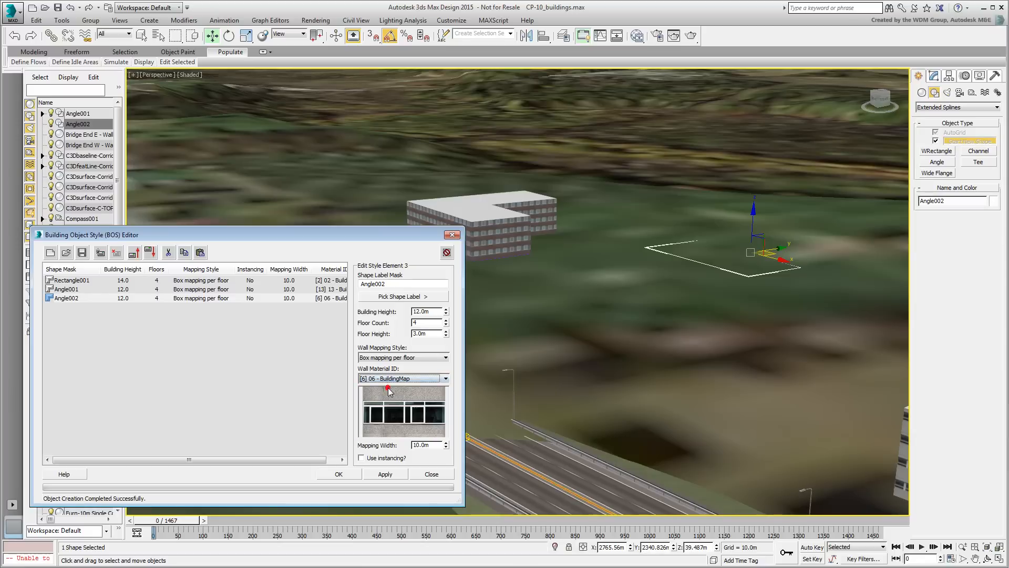
{"action": "left_click_drag", "start_coordinate": [427, 334], "coordinate": [360, 338]}
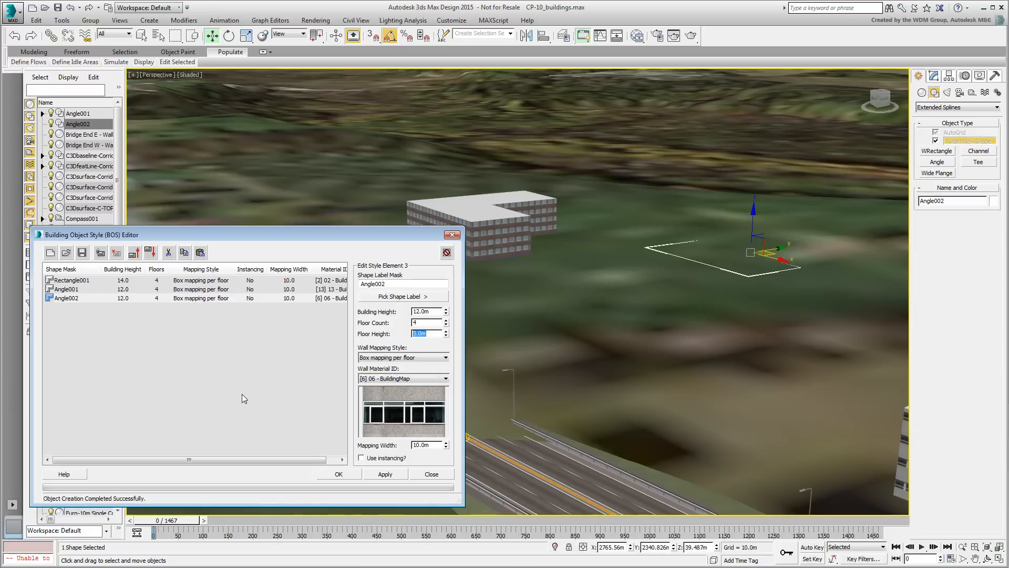
{"action": "type", "text": "3.5"}
{"action": "key", "text": "Return"}
{"action": "key", "text": "shift+Tab"}
{"action": "type", "text": "12"}
{"action": "key", "text": "Return"}
{"action": "left_click", "coordinate": [386, 473]}
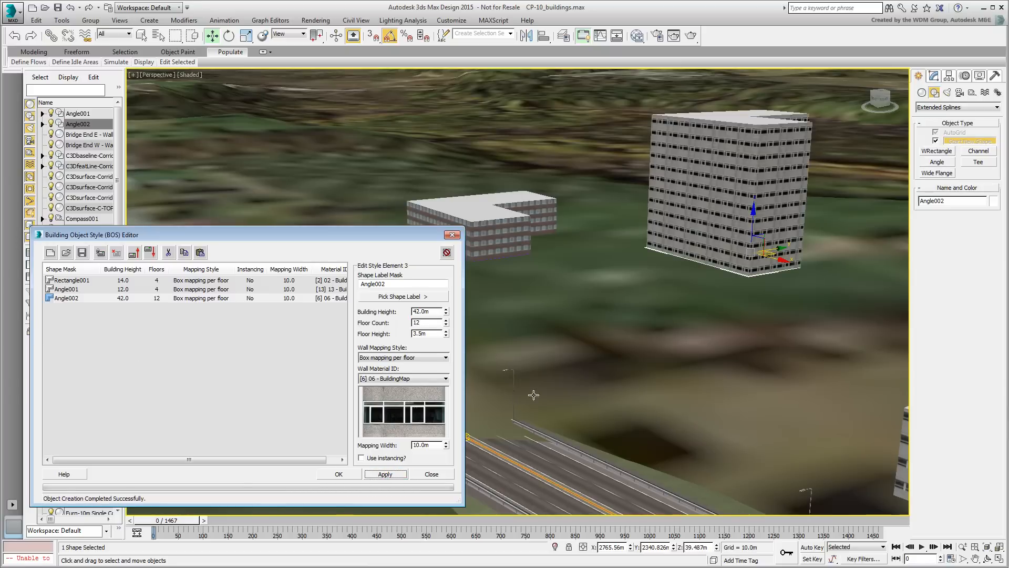
{"action": "middle_click_drag", "start_coordinate": [594, 362], "coordinate": [571, 356]}
{"action": "scroll", "coordinate": [573, 361], "scroll_direction": "down", "scroll_amount": 5}
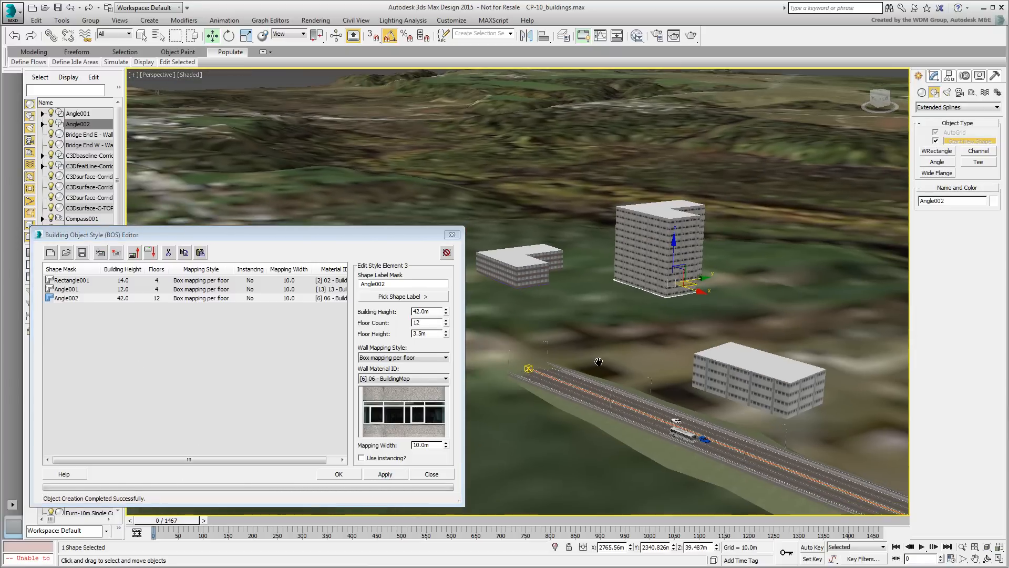
{"action": "scroll", "coordinate": [604, 368], "scroll_direction": "up", "scroll_amount": 3}
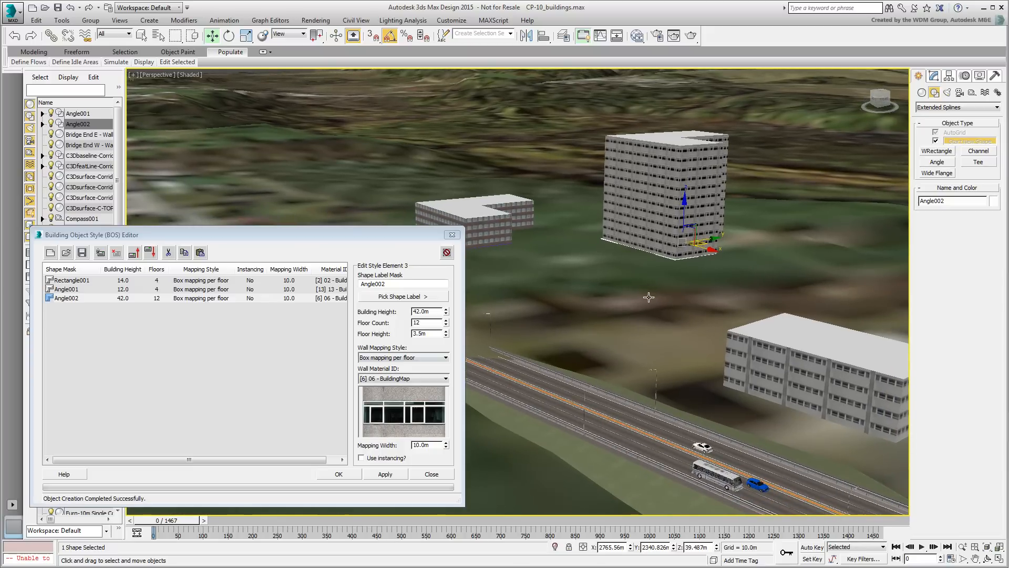
Step: Chamfer the inner corner vertex of the tall building's footprint spline by about 9.9 m, and leave vertex editing
{"action": "middle_click_drag", "start_coordinate": [649, 297], "coordinate": [544, 309], "text": "alt"}
{"action": "scroll", "coordinate": [701, 254], "scroll_direction": "up", "scroll_amount": 5}
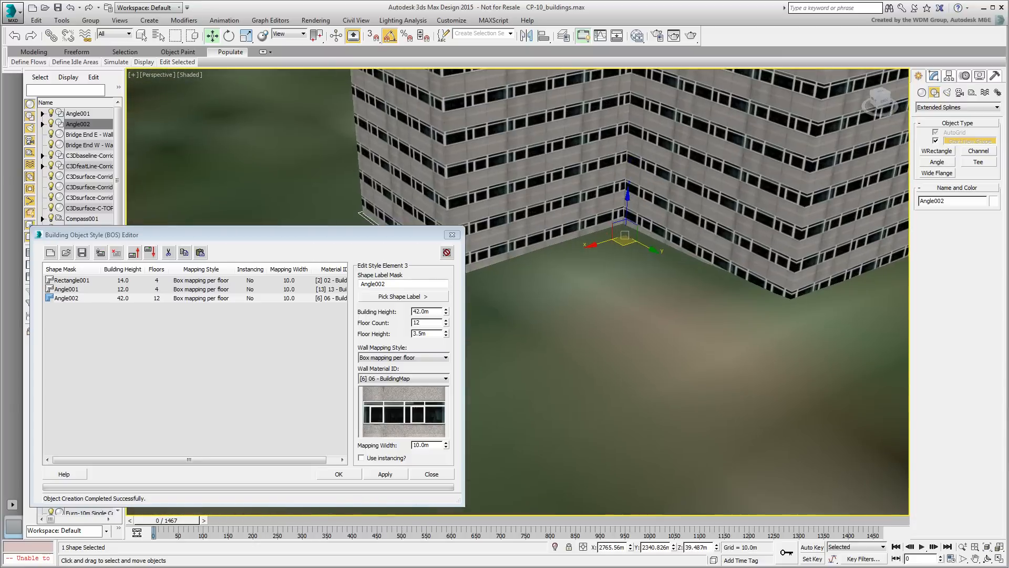
{"action": "middle_click_drag", "start_coordinate": [612, 259], "coordinate": [685, 332]}
{"action": "key", "text": "F3"}
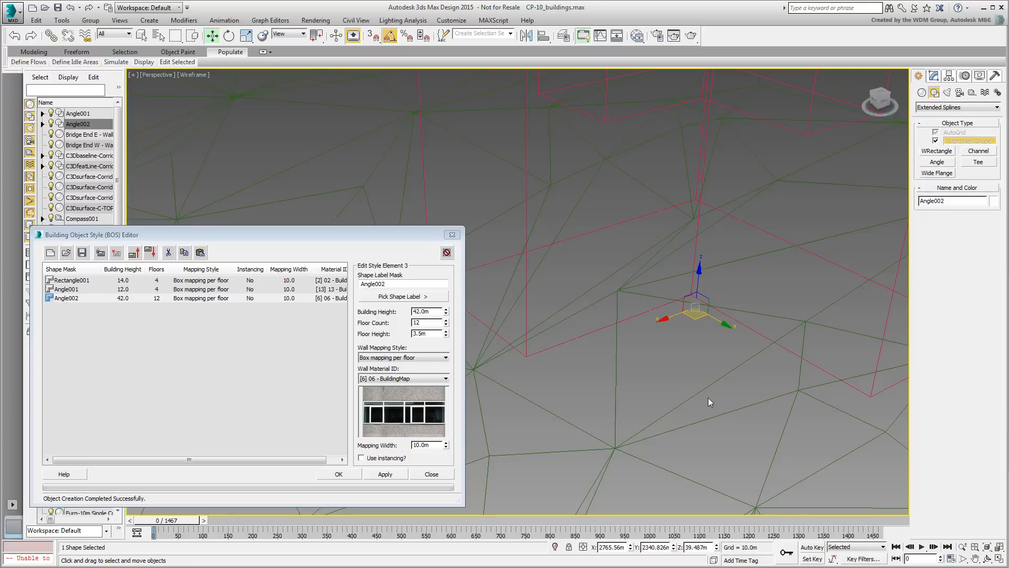
{"action": "left_click", "coordinate": [934, 76]}
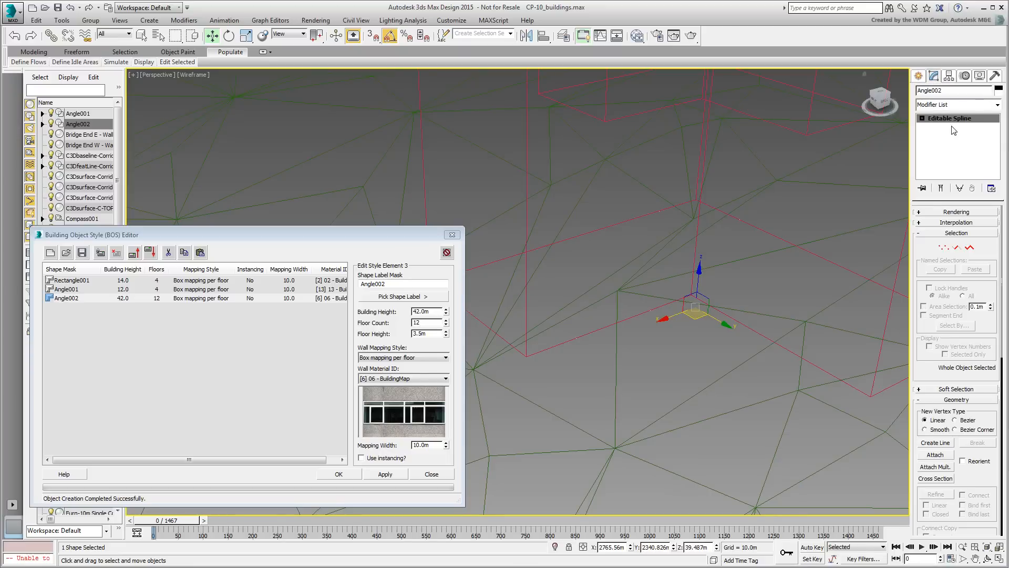
{"action": "left_click", "coordinate": [946, 250]}
{"action": "left_click_drag", "start_coordinate": [657, 342], "coordinate": [716, 286]}
{"action": "key", "text": "F3"}
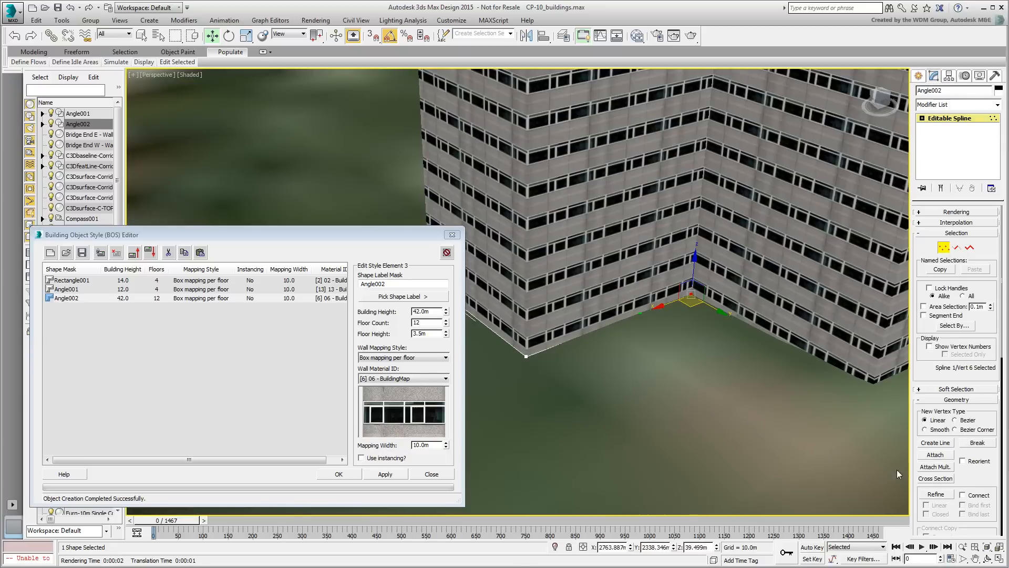
{"action": "left_click_drag", "start_coordinate": [981, 478], "coordinate": [981, 304]}
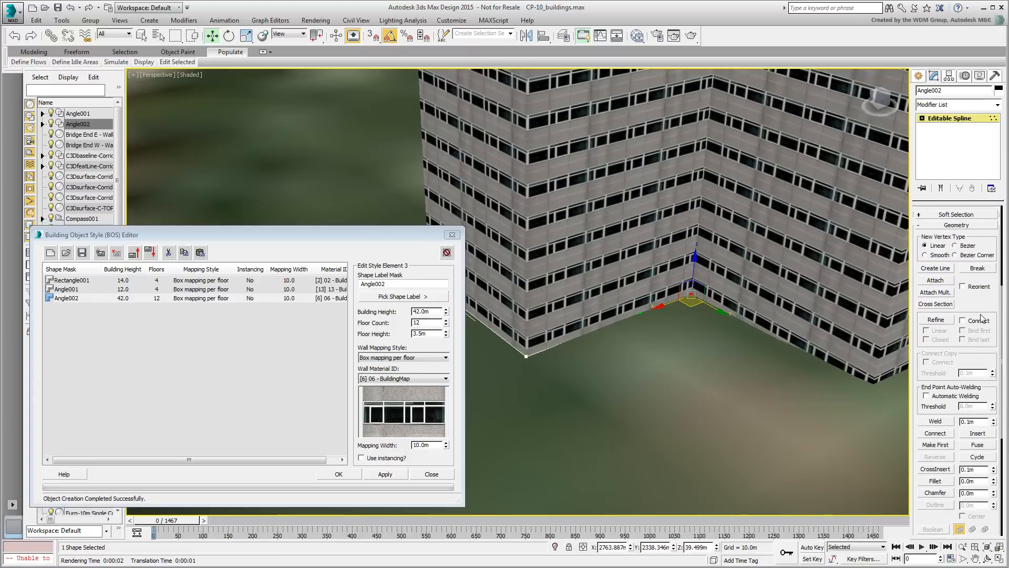
{"action": "left_click", "coordinate": [934, 492]}
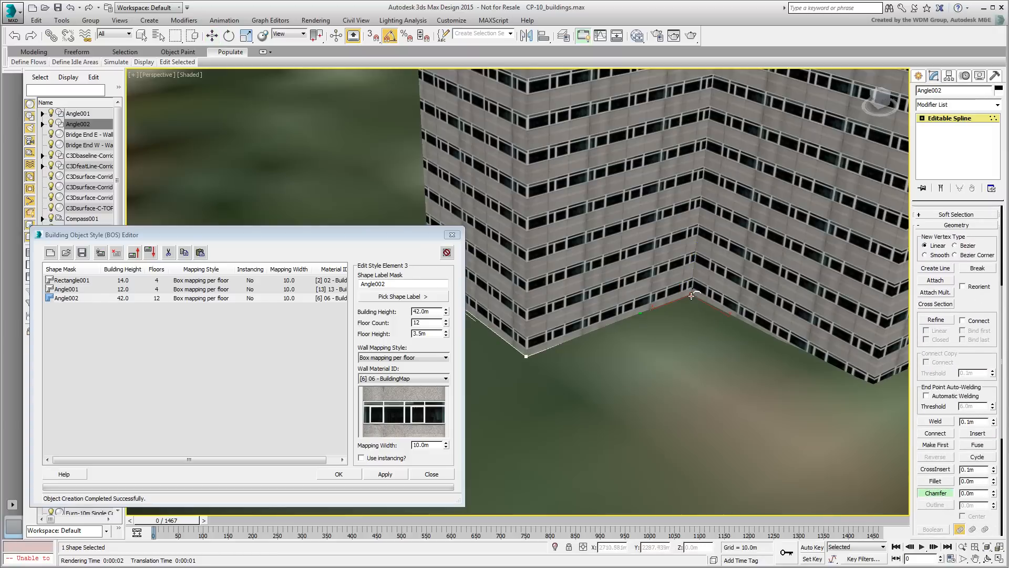
{"action": "left_click_drag", "start_coordinate": [693, 298], "coordinate": [713, 247]}
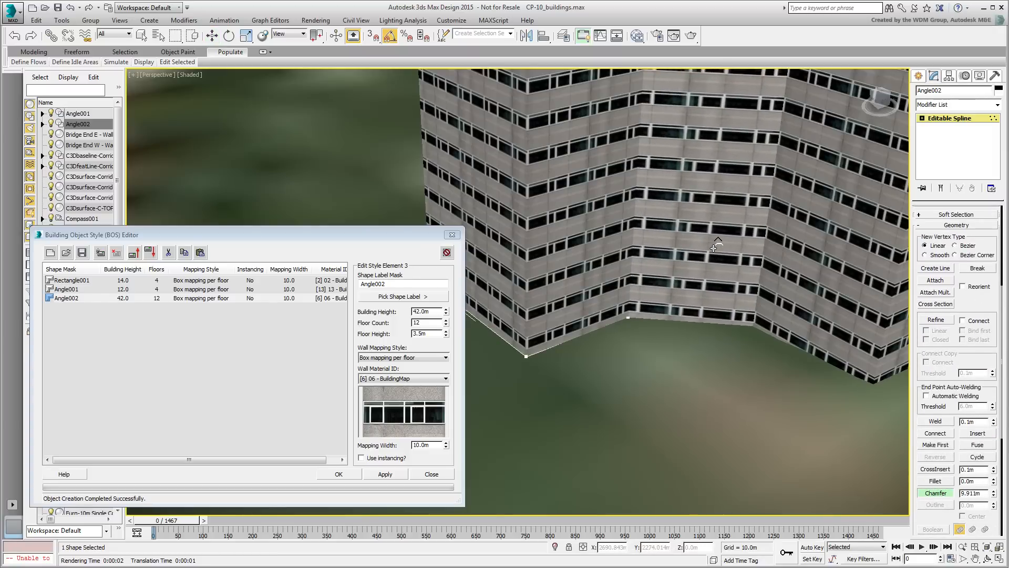
{"action": "scroll", "coordinate": [582, 331], "scroll_direction": "down", "scroll_amount": 5}
{"action": "middle_click_drag", "start_coordinate": [584, 341], "coordinate": [735, 387], "text": "alt"}
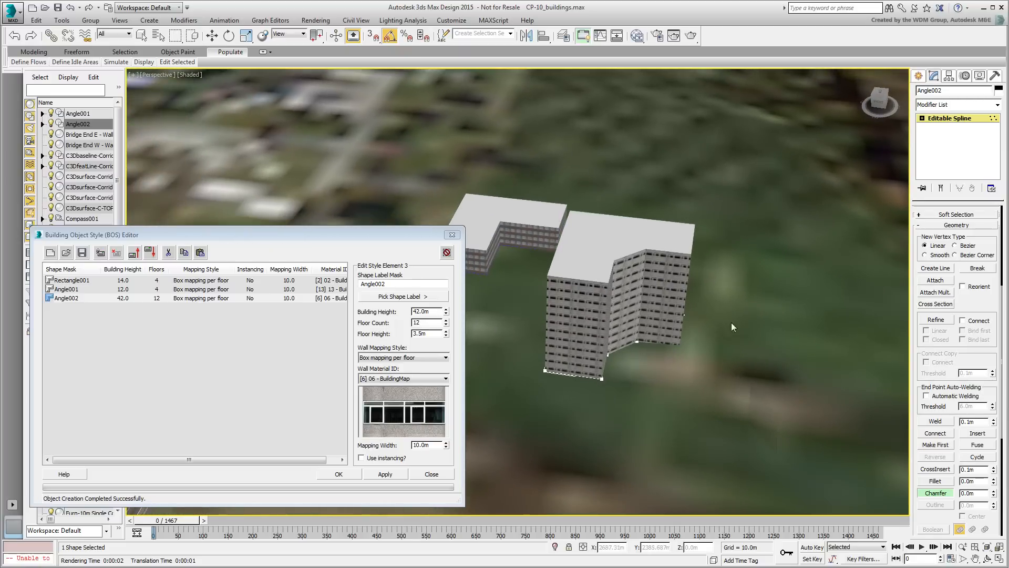
{"action": "left_click", "coordinate": [951, 119]}
{"action": "middle_click_drag", "start_coordinate": [638, 386], "coordinate": [623, 385], "text": "alt"}
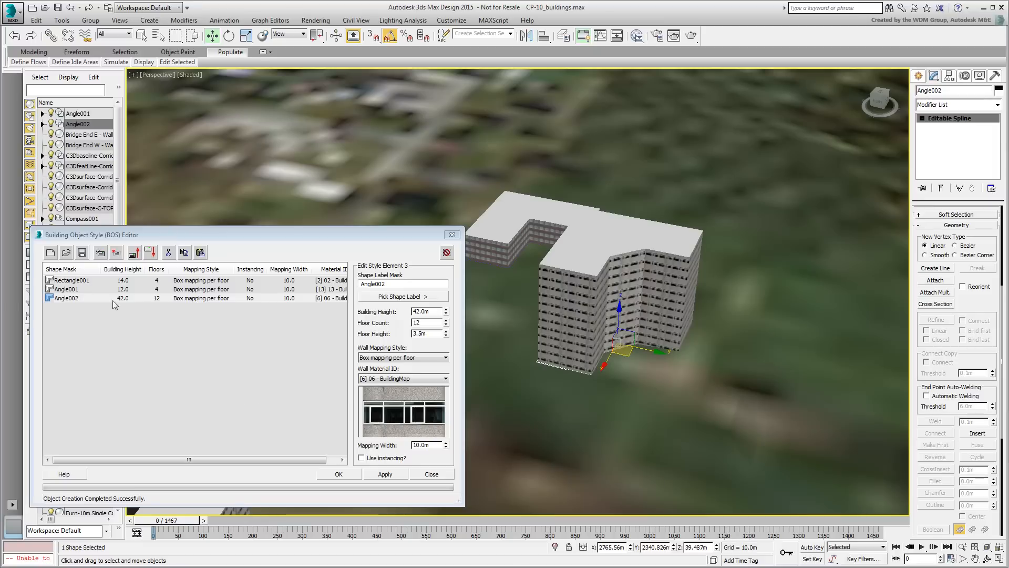
Step: Check the save location options for the building style, leave without saving, and move the style editor off the buildings
{"action": "left_click", "coordinate": [82, 252]}
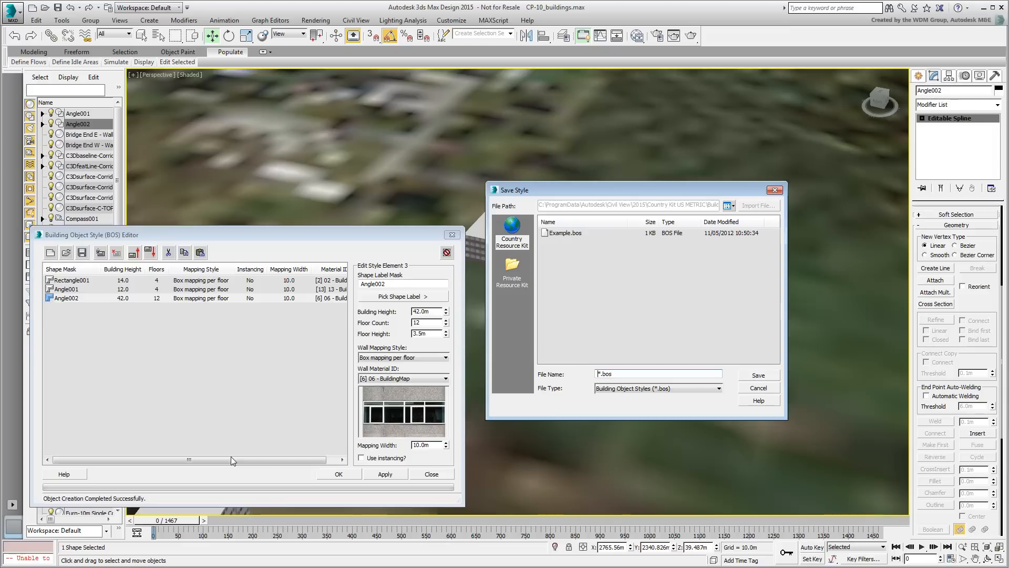
{"action": "left_click", "coordinate": [759, 388]}
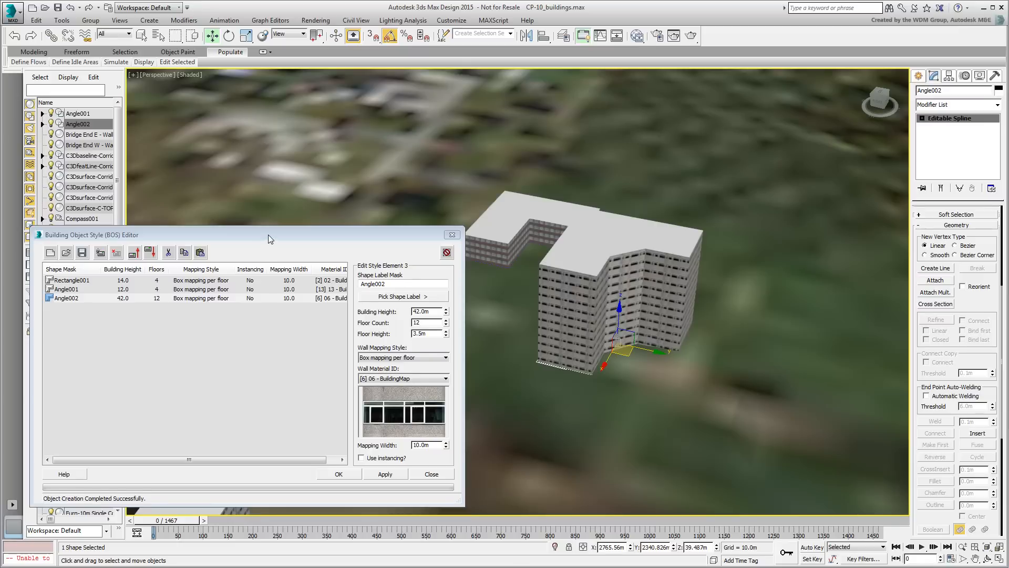
{"action": "left_click_drag", "start_coordinate": [268, 235], "coordinate": [772, 250]}
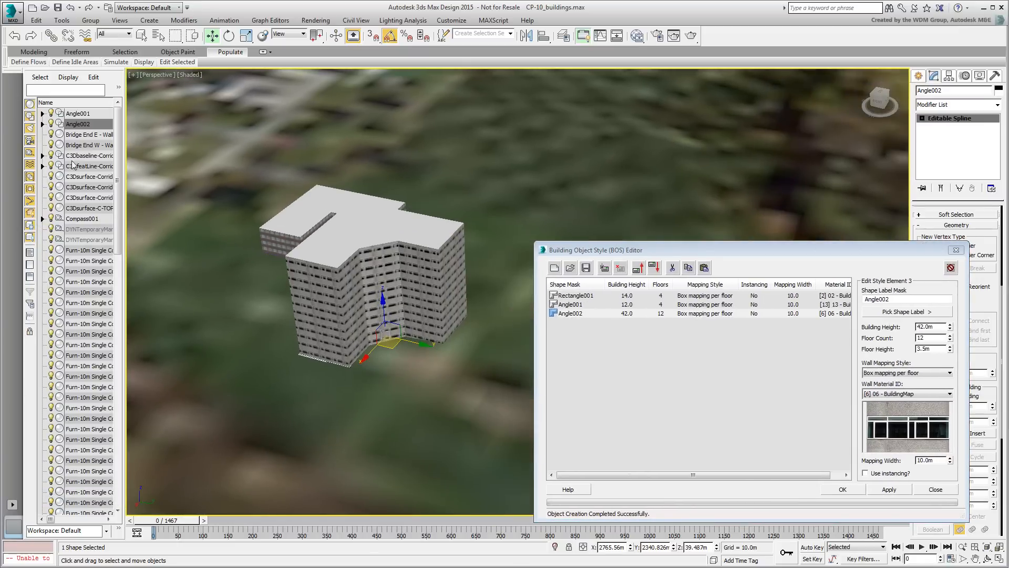
Step: Expand Angle002 in the scene list, inspect its nested building object, and reselect the parent footprint spline
{"action": "left_click", "coordinate": [42, 124]}
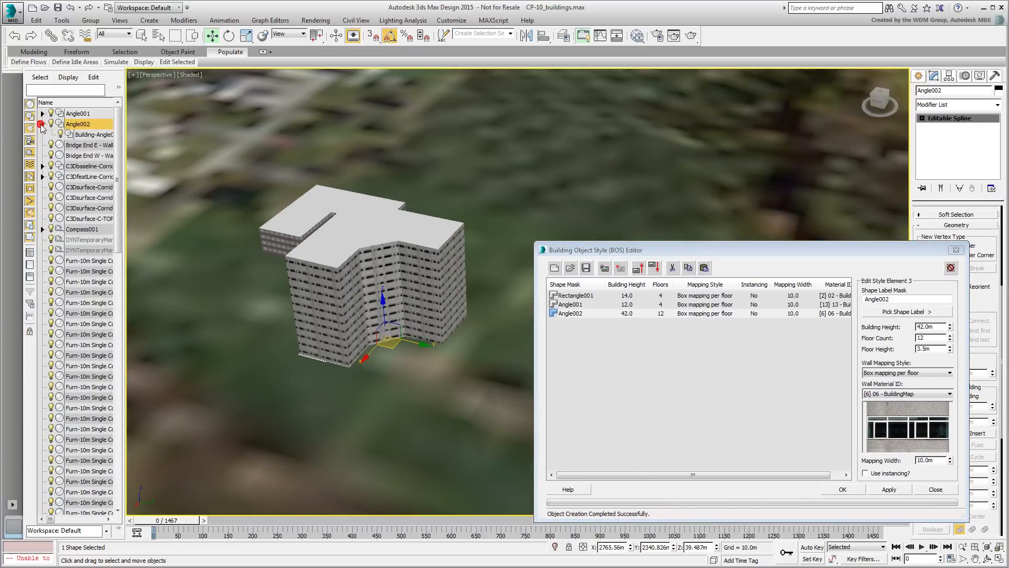
{"action": "left_click", "coordinate": [95, 136]}
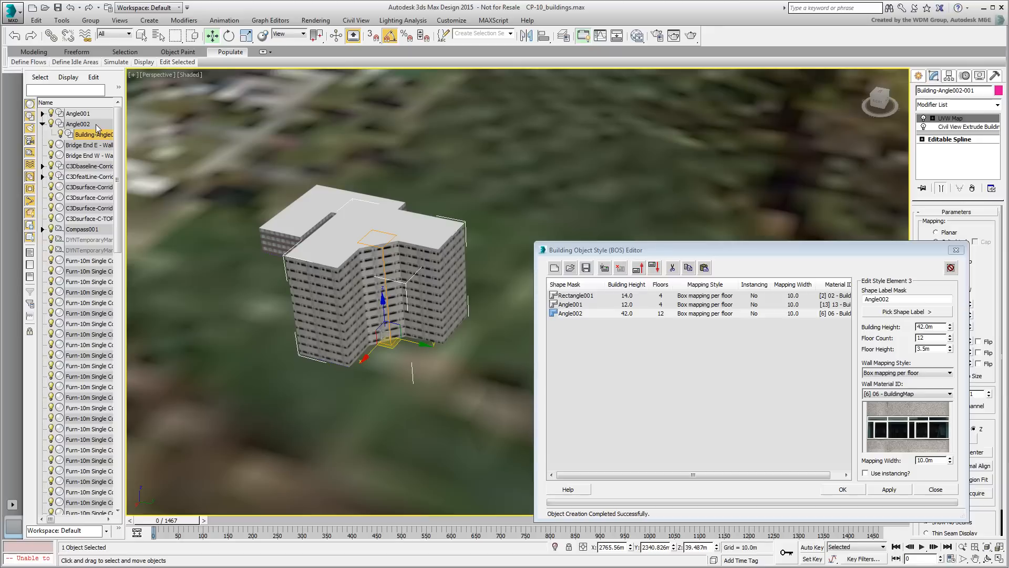
{"action": "left_click", "coordinate": [96, 125]}
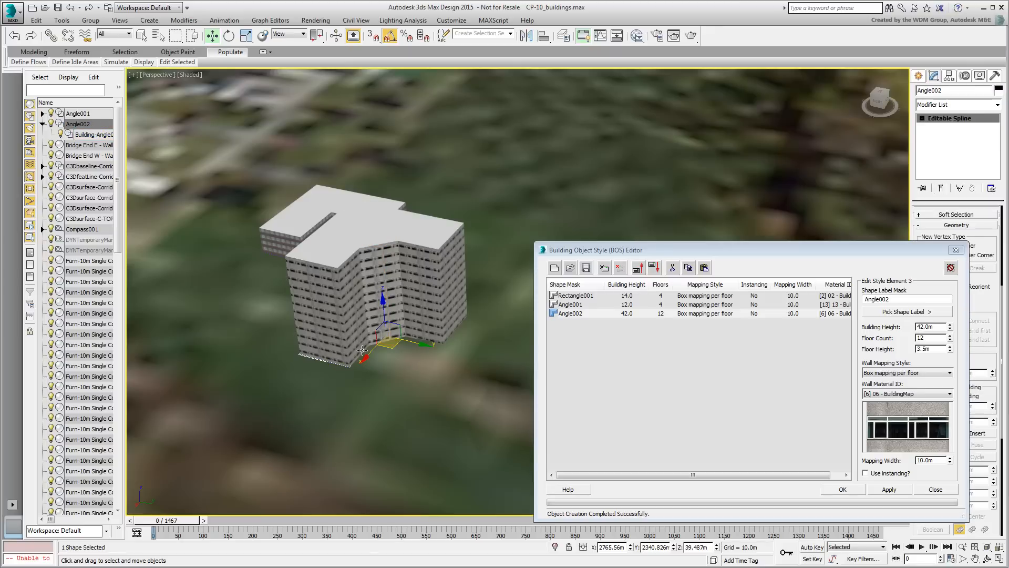
Step: Move the Angle002 footprint clear of the low L-shaped building and rotate it -60° about Z
{"action": "left_click_drag", "start_coordinate": [390, 348], "coordinate": [533, 222]}
{"action": "middle_click_drag", "start_coordinate": [342, 339], "coordinate": [453, 261], "text": "alt"}
{"action": "right_click", "coordinate": [453, 261]}
{"action": "left_click", "coordinate": [473, 279]}
{"action": "left_click_drag", "start_coordinate": [528, 235], "coordinate": [495, 243]}
{"action": "middle_click_drag", "start_coordinate": [419, 382], "coordinate": [368, 387]}
Step: Delete the Angle001, Angle002 and Rectangle001 footprint splines together with their nested building objects
{"action": "left_click", "coordinate": [43, 114]}
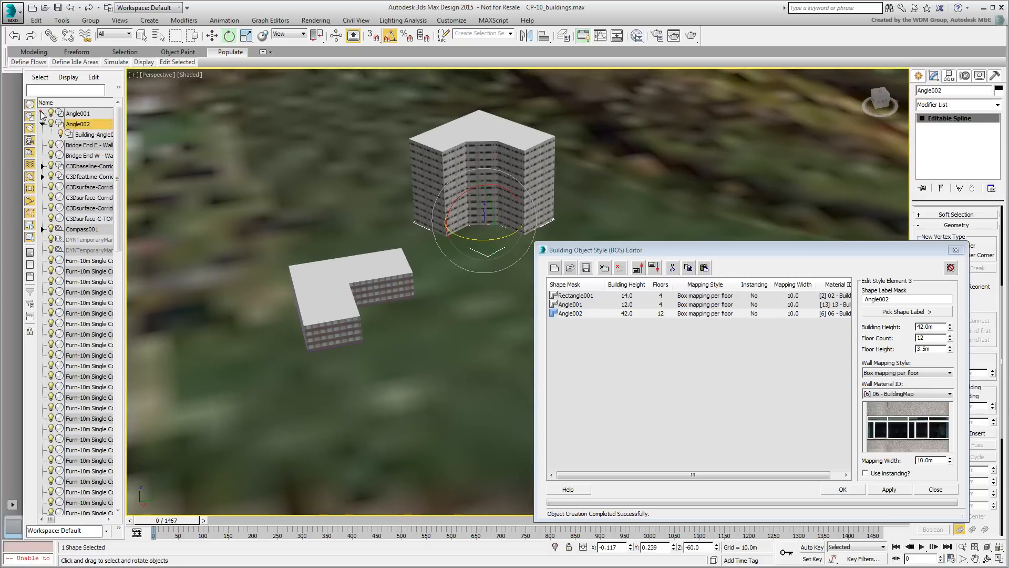
{"action": "left_click", "coordinate": [73, 114]}
{"action": "left_click", "coordinate": [84, 125], "text": "ctrl"}
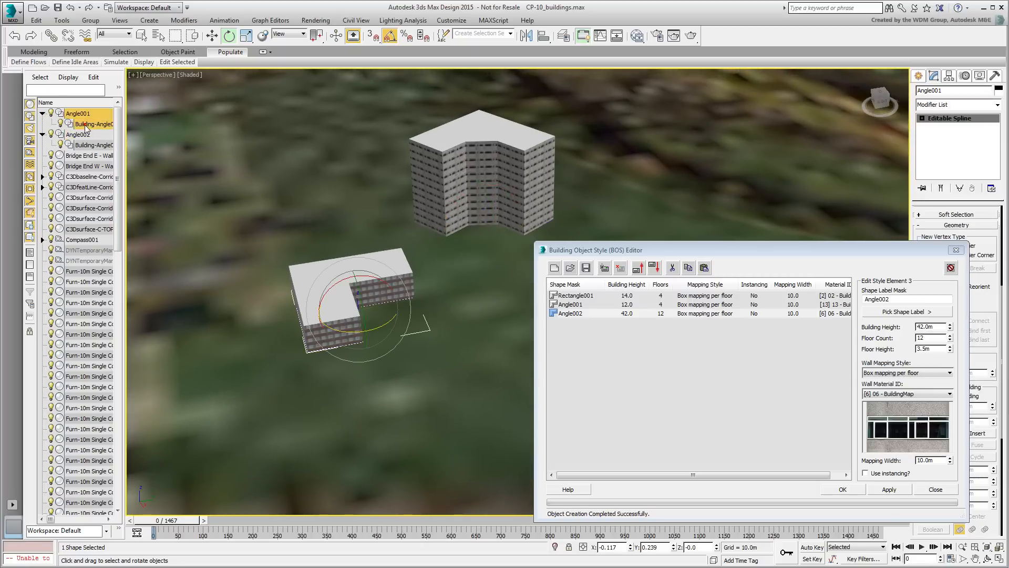
{"action": "left_click", "coordinate": [79, 135], "text": "ctrl"}
{"action": "left_click", "coordinate": [83, 145], "text": "ctrl"}
{"action": "left_click_drag", "start_coordinate": [118, 148], "coordinate": [120, 386]}
{"action": "left_click", "coordinate": [42, 292]}
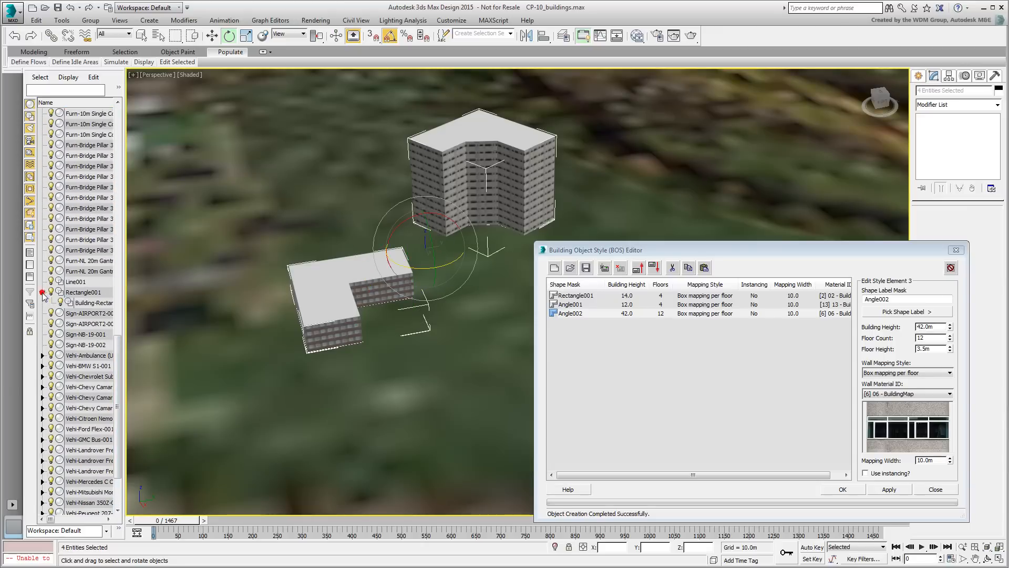
{"action": "left_click", "coordinate": [83, 292], "text": "ctrl"}
{"action": "left_click", "coordinate": [92, 303], "text": "ctrl"}
{"action": "scroll", "coordinate": [342, 300], "scroll_direction": "down", "scroll_amount": 8}
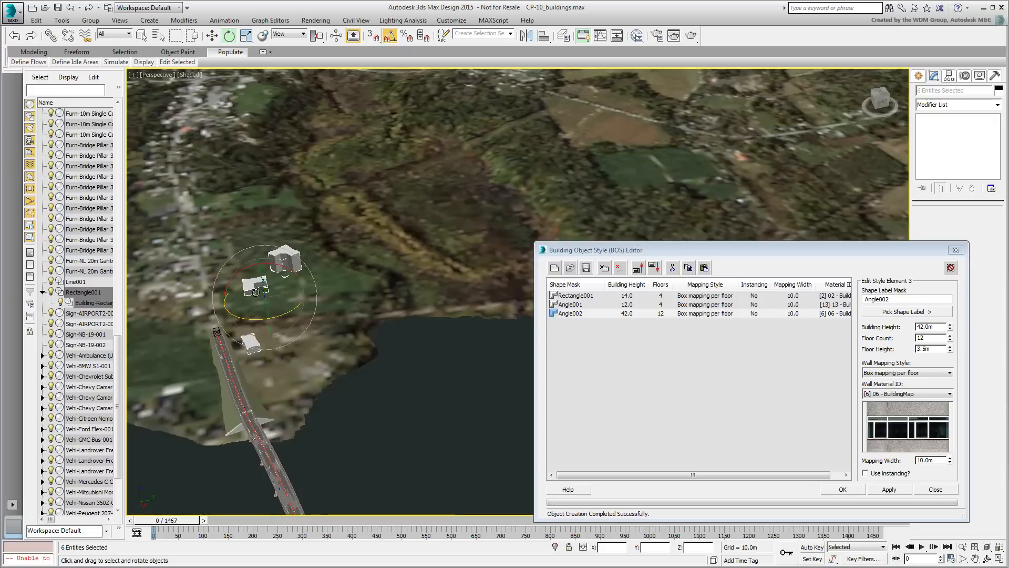
{"action": "scroll", "coordinate": [309, 295], "scroll_direction": "up", "scroll_amount": 3}
{"action": "middle_click_drag", "start_coordinate": [308, 295], "coordinate": [326, 288], "text": "alt"}
{"action": "scroll", "coordinate": [325, 294], "scroll_direction": "up", "scroll_amount": 2}
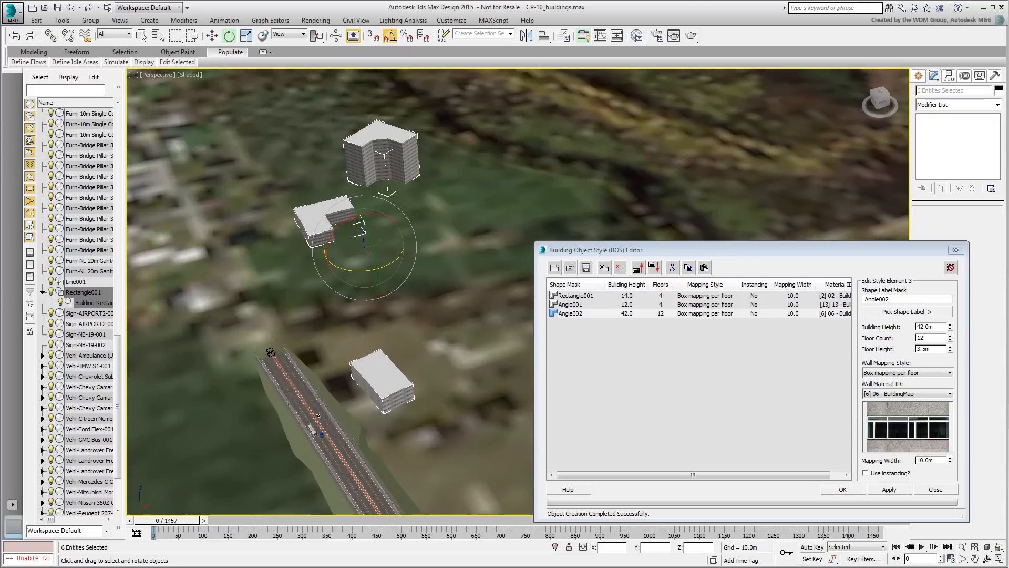
{"action": "key", "text": "Delete"}
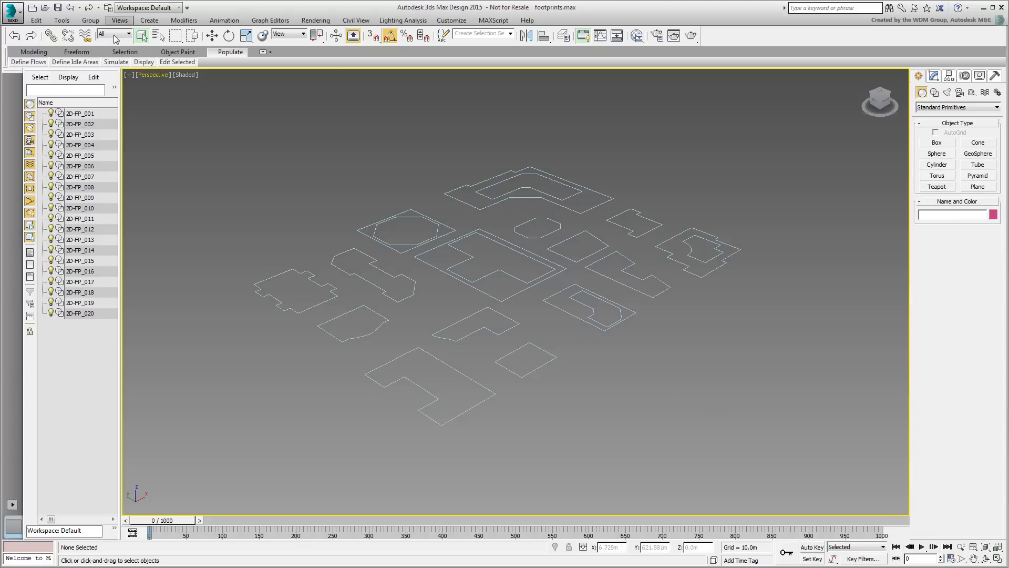
Step: From the footprints.max scene, open inplace-fprints.max from the C3D_to_3dsMax folder to view the positioned footprints
{"action": "left_click", "coordinate": [45, 8]}
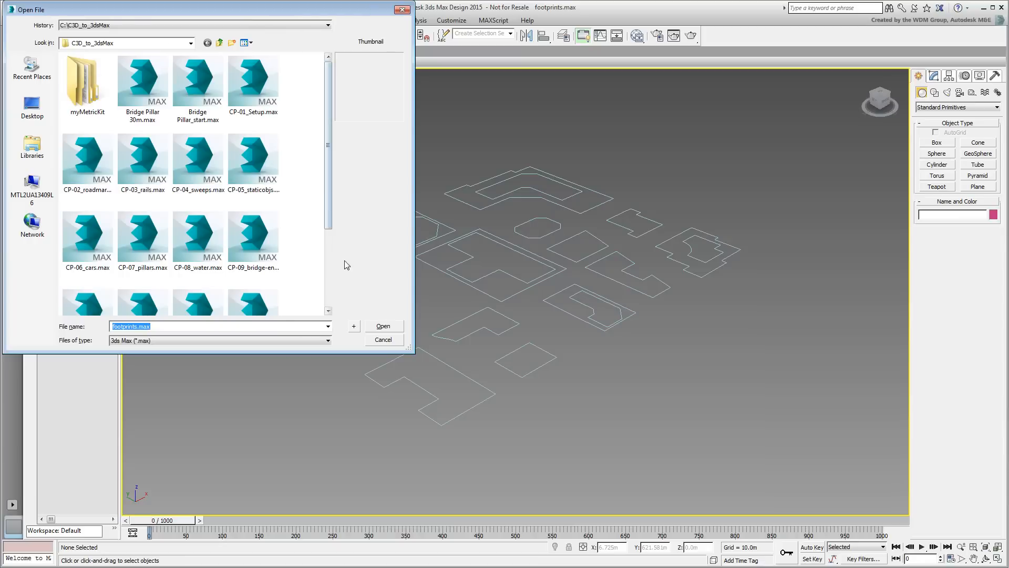
{"action": "left_click", "coordinate": [328, 263]}
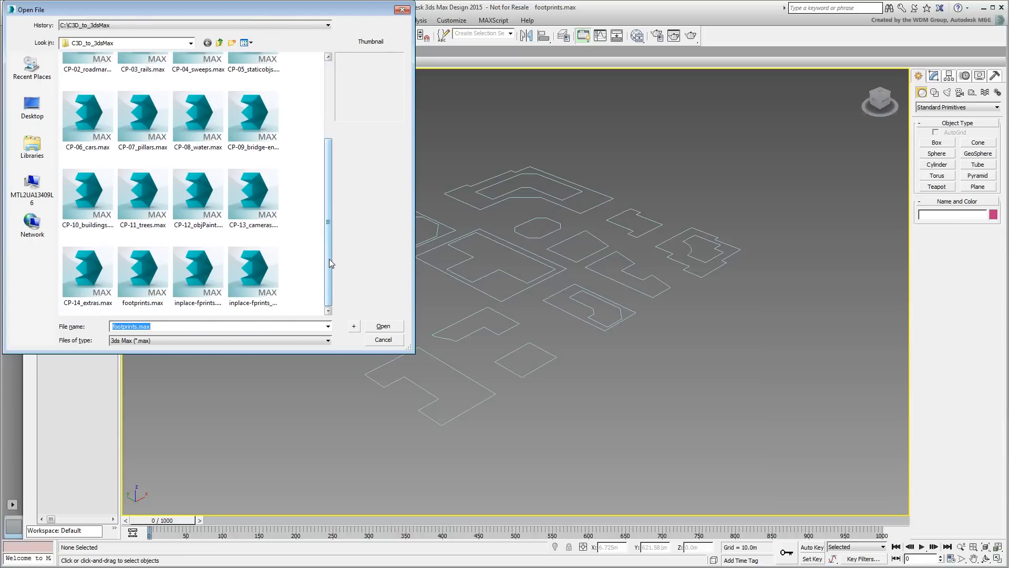
{"action": "left_click", "coordinate": [184, 269]}
{"action": "left_click", "coordinate": [375, 327]}
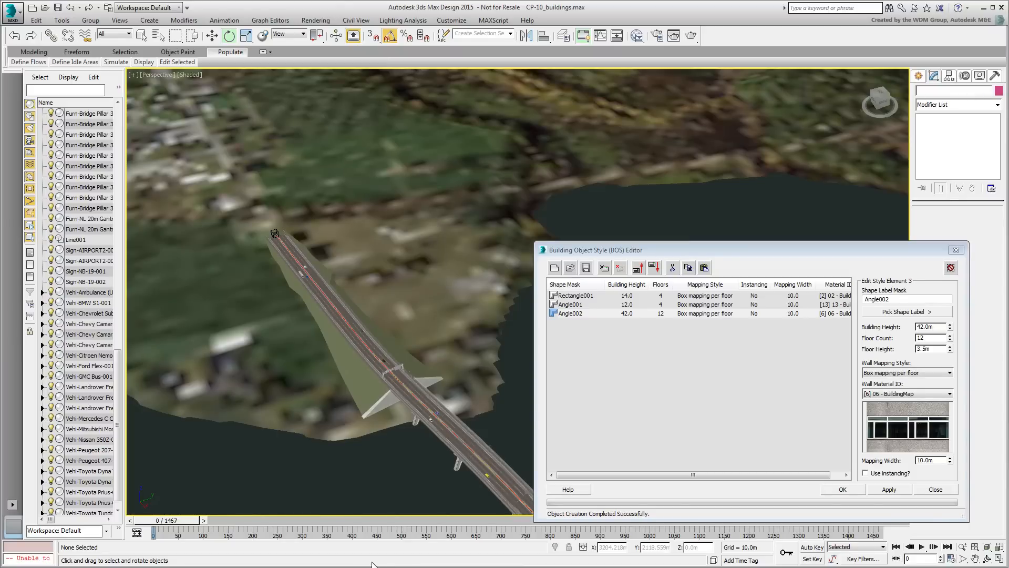
Step: Merge all footprint shapes, 2D-FP_001 to 2D-FP_020, from inplace-fprints.max into the CP-10_buildings scene
{"action": "left_click", "coordinate": [15, 12]}
{"action": "mouse_move", "coordinate": [71, 156]}
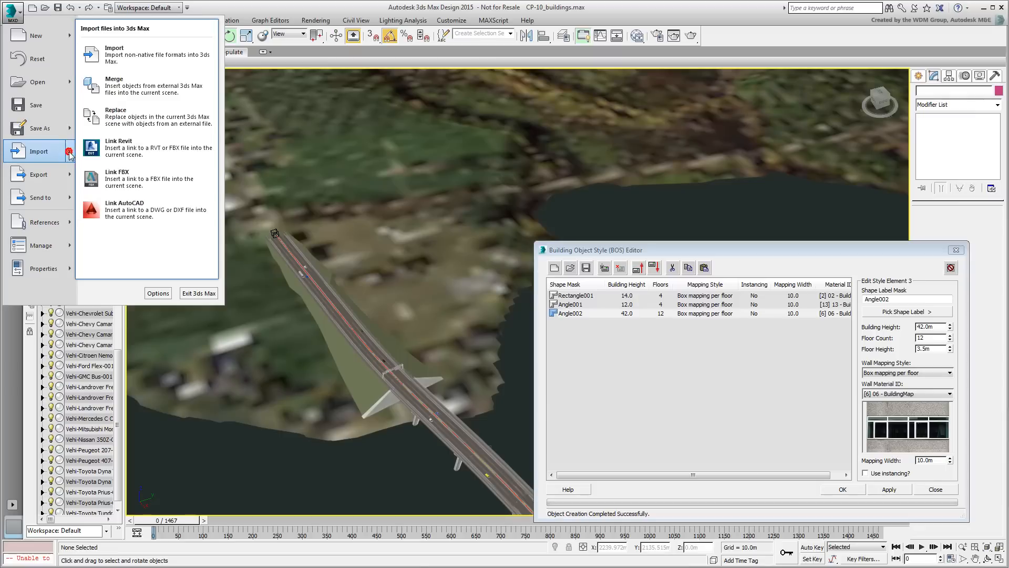
{"action": "left_click", "coordinate": [125, 86]}
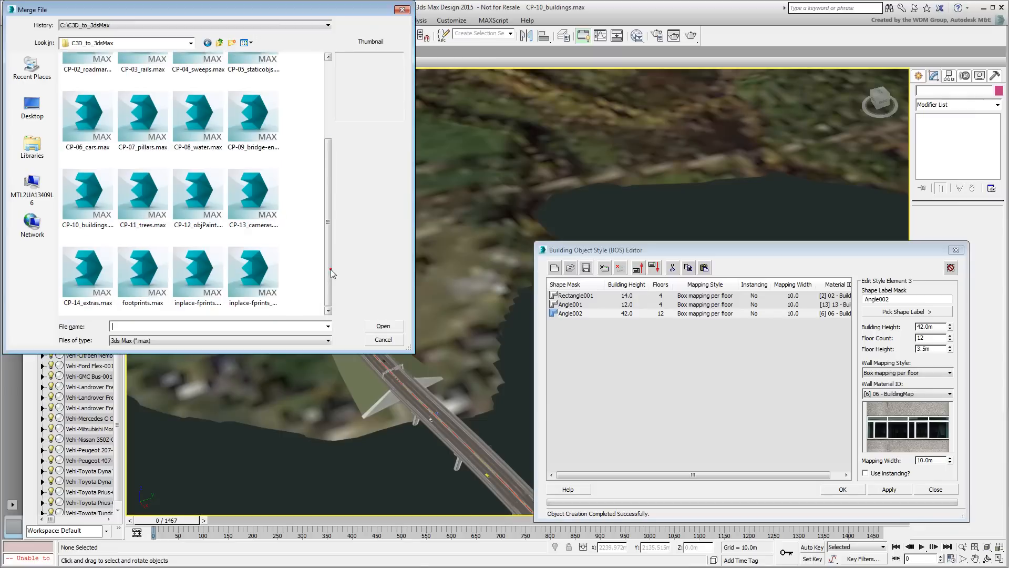
{"action": "left_click", "coordinate": [197, 287]}
{"action": "left_click", "coordinate": [381, 326]}
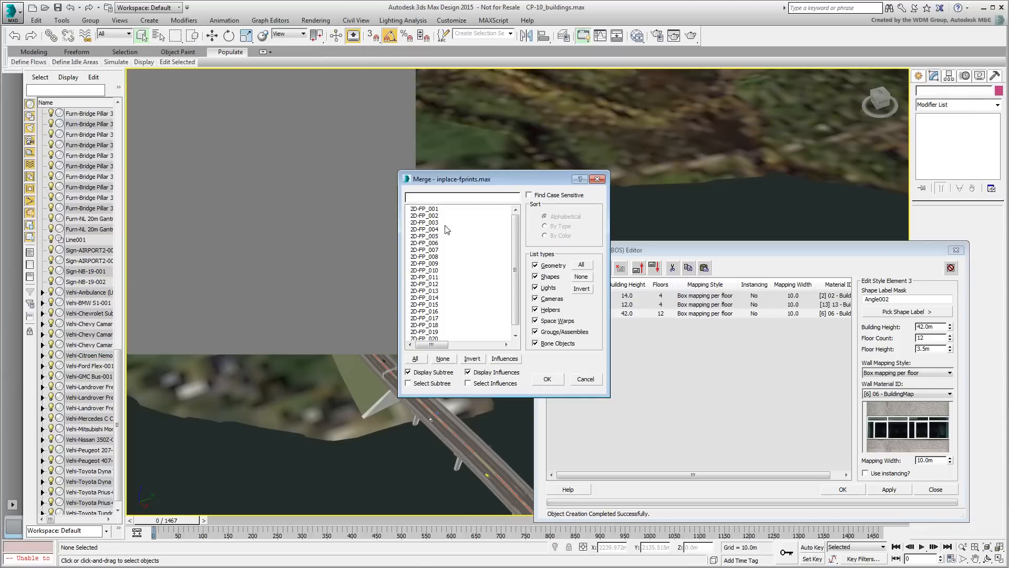
{"action": "left_click", "coordinate": [446, 210]}
{"action": "left_click", "coordinate": [457, 301], "text": "shift"}
{"action": "left_click", "coordinate": [456, 337], "text": "shift"}
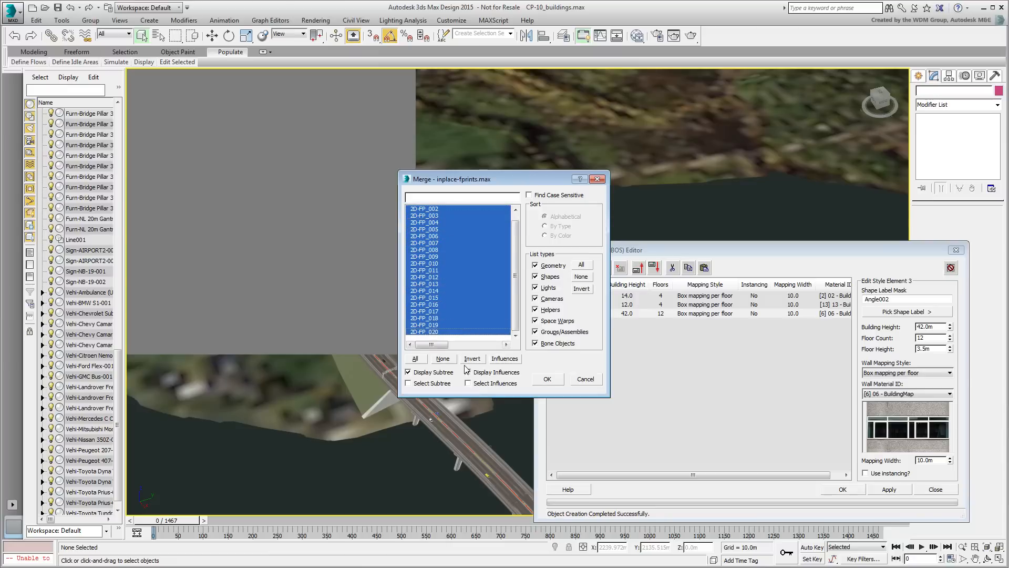
{"action": "left_click", "coordinate": [548, 383]}
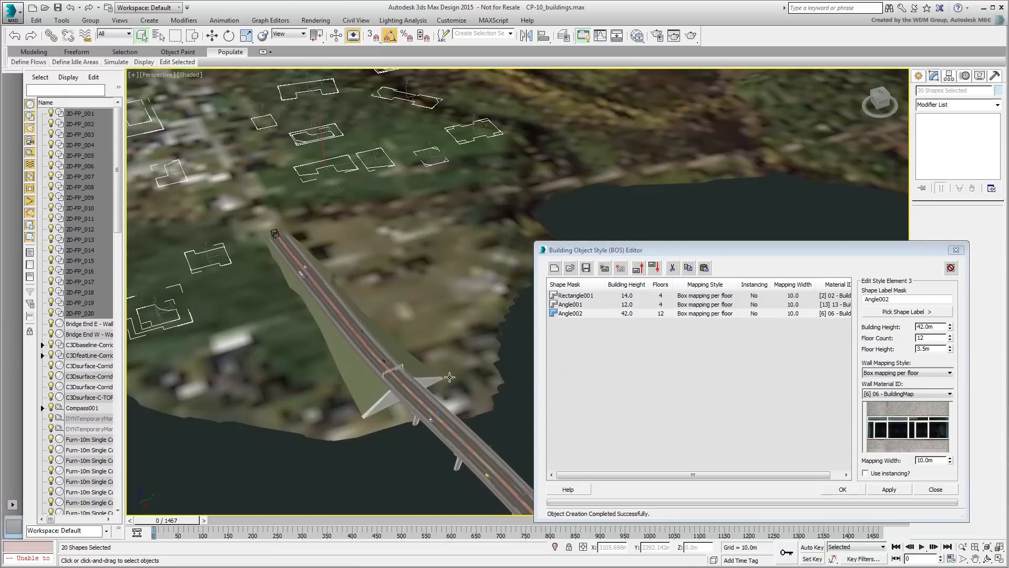
{"action": "middle_click_drag", "start_coordinate": [332, 260], "coordinate": [507, 318]}
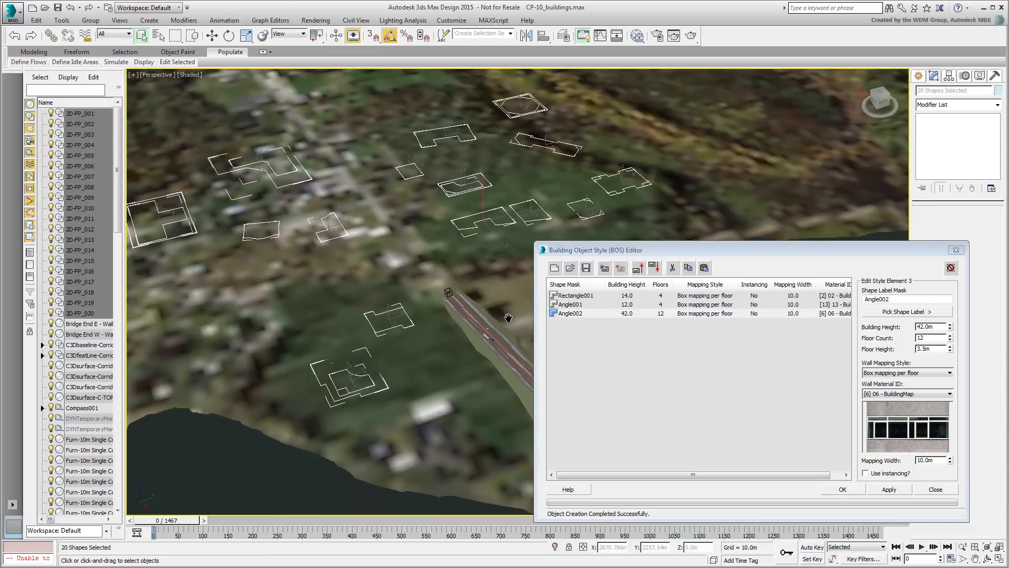
{"action": "scroll", "coordinate": [507, 318], "scroll_direction": "down", "scroll_amount": 2}
{"action": "middle_click_drag", "start_coordinate": [389, 334], "coordinate": [322, 311]}
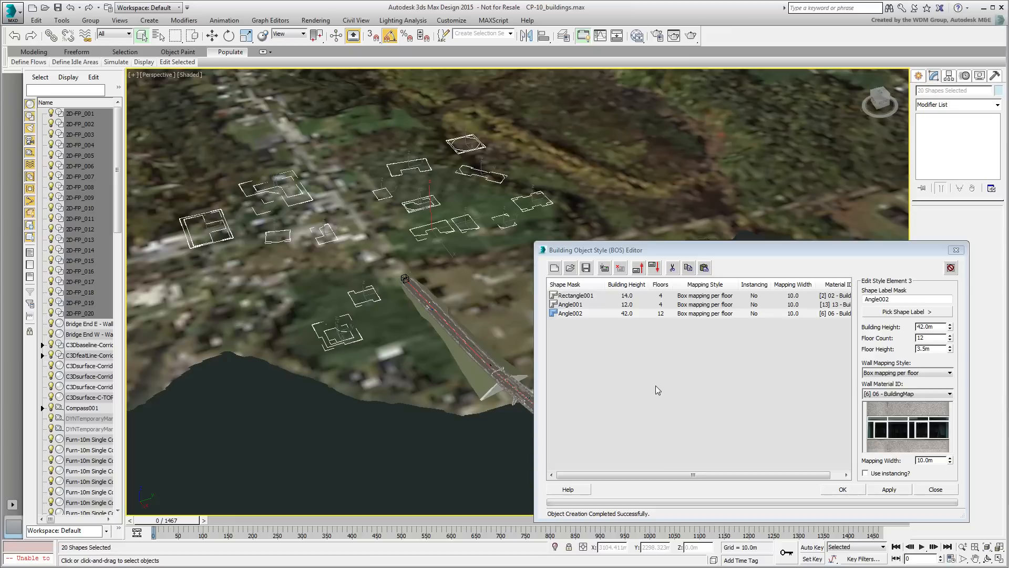
Step: Discard the unsaved style and import myBuildings.bos from the C3D_to_3dsMax folder into the Private Resource Kit
{"action": "left_click", "coordinate": [570, 268]}
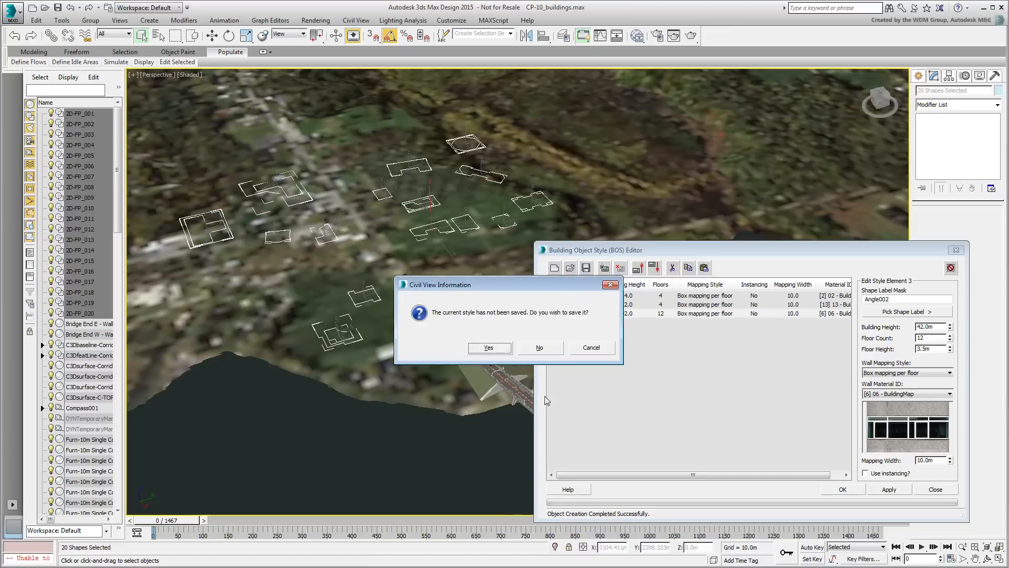
{"action": "left_click", "coordinate": [538, 349]}
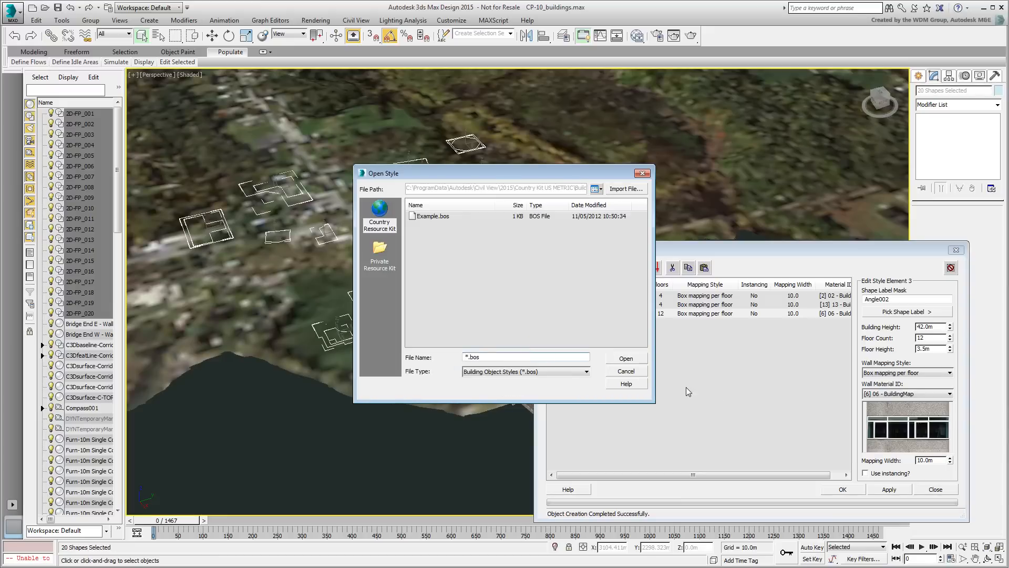
{"action": "left_click", "coordinate": [392, 262]}
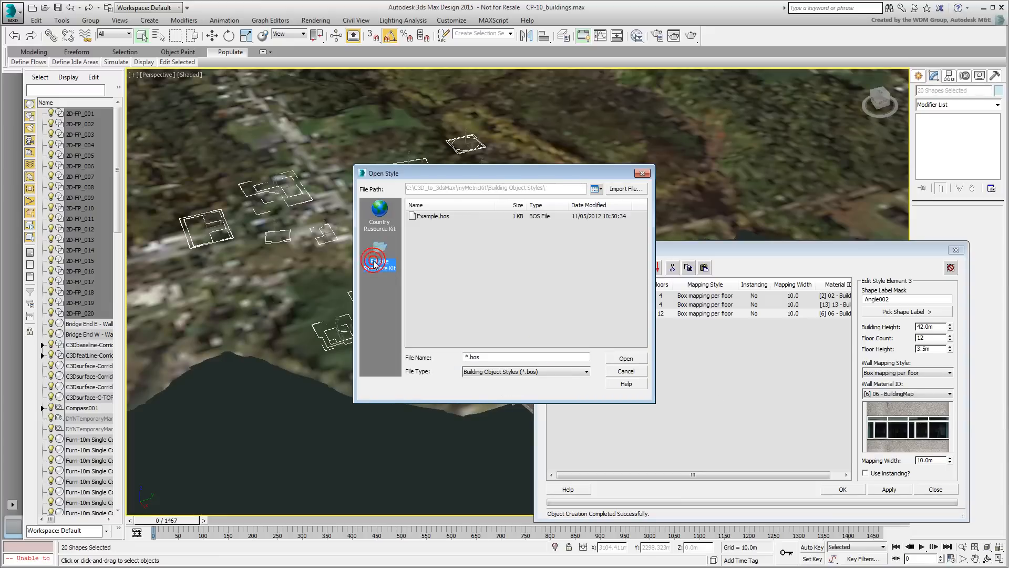
{"action": "left_click", "coordinate": [625, 188]}
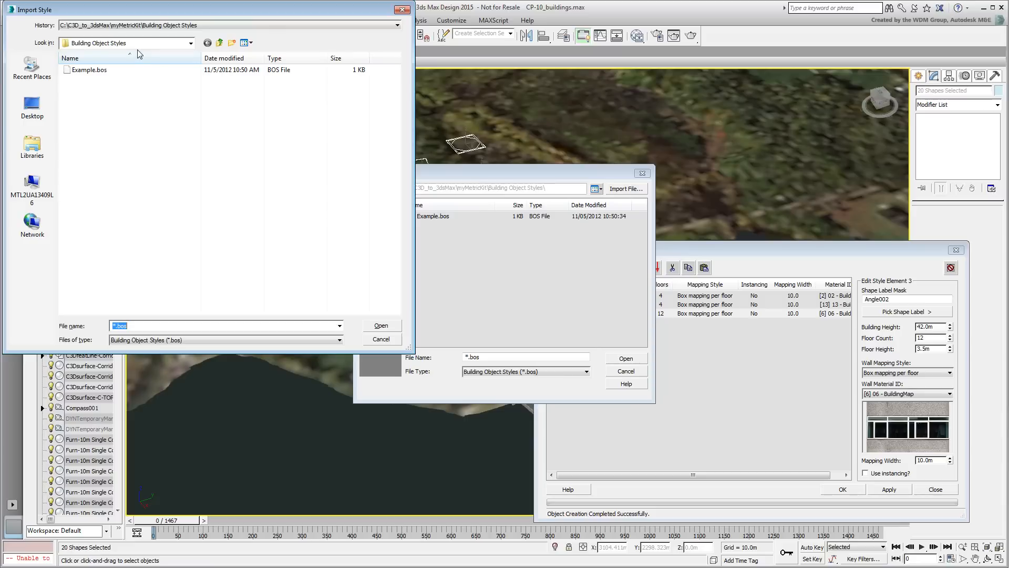
{"action": "left_click", "coordinate": [149, 28]}
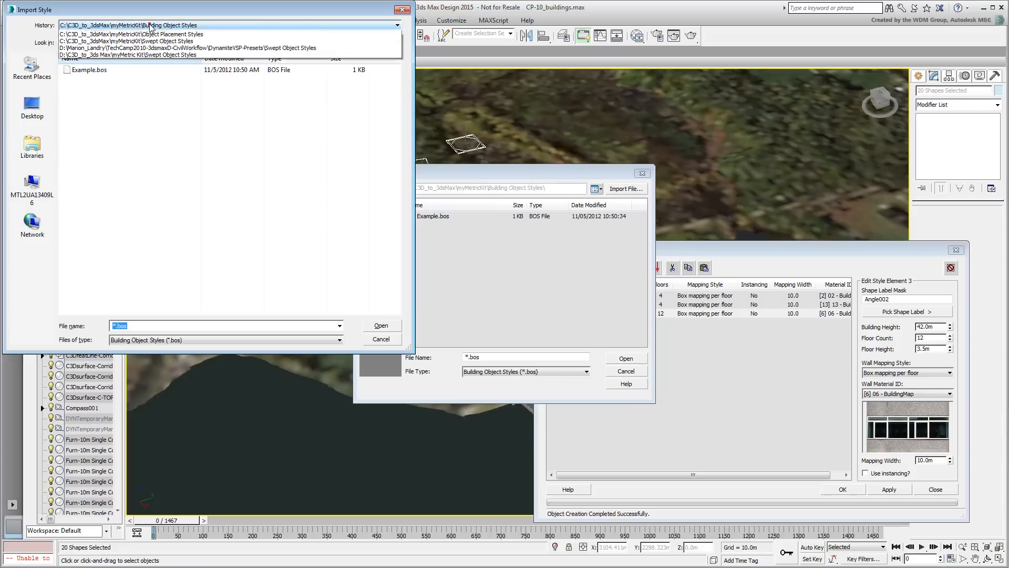
{"action": "left_click", "coordinate": [101, 44]}
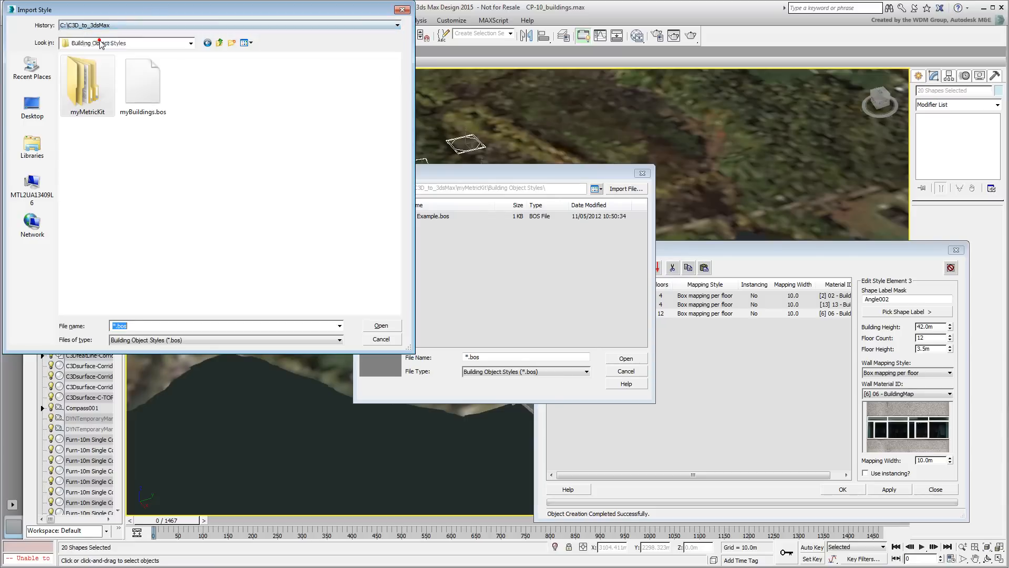
{"action": "left_click", "coordinate": [143, 84]}
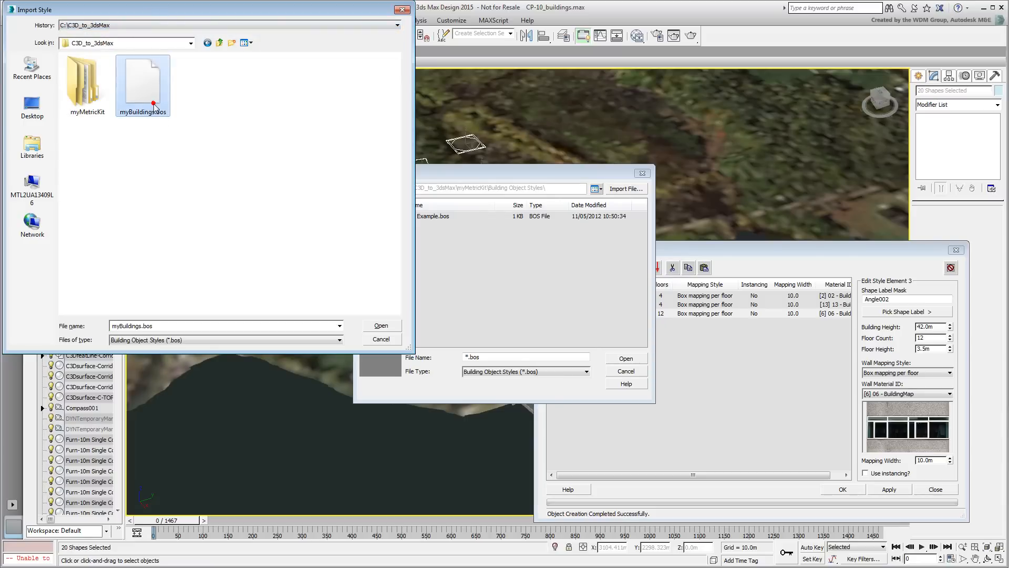
{"action": "left_click", "coordinate": [382, 326]}
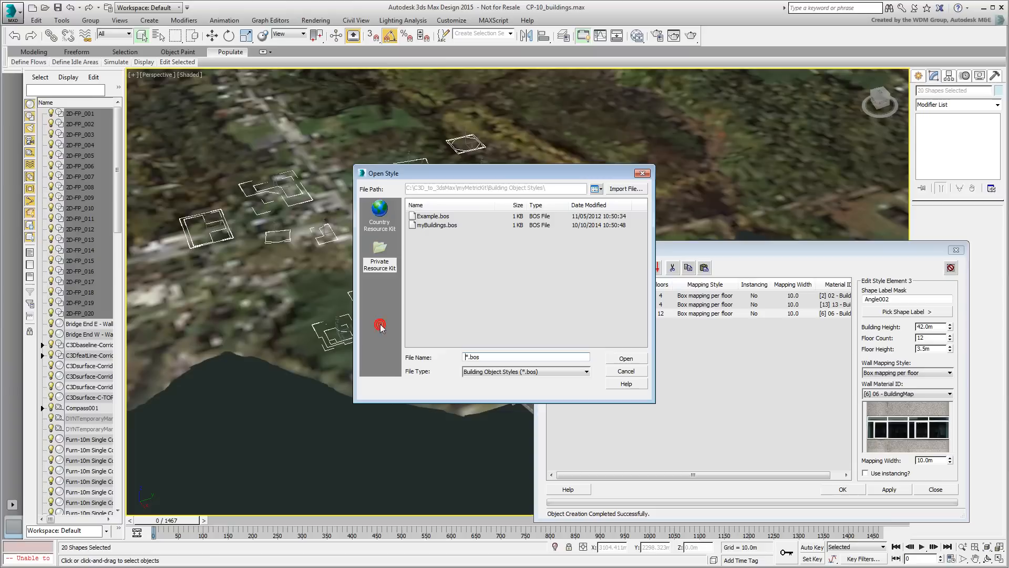
Step: Load the myBuildings.bos style in the editor and apply it to generate buildings on the merged footprints
{"action": "left_click", "coordinate": [439, 227]}
{"action": "left_click", "coordinate": [629, 360]}
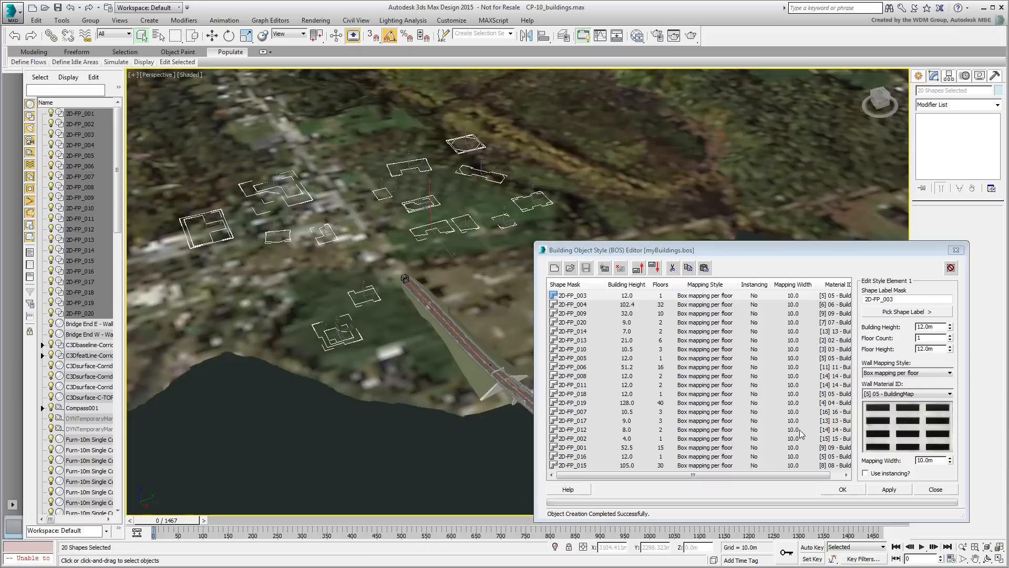
{"action": "left_click", "coordinate": [888, 490]}
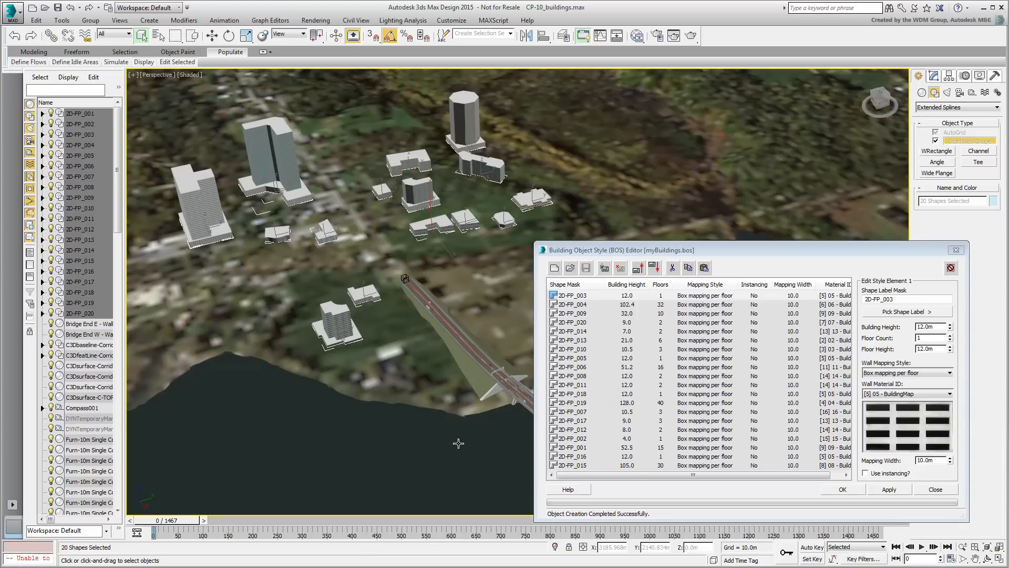
Step: Examine the generated buildings and the far end of the bridge in perspective, and switch to a maximized Top view
{"action": "middle_click_drag", "start_coordinate": [406, 316], "coordinate": [479, 363], "text": "alt"}
{"action": "scroll", "coordinate": [300, 311], "scroll_direction": "down", "scroll_amount": 5}
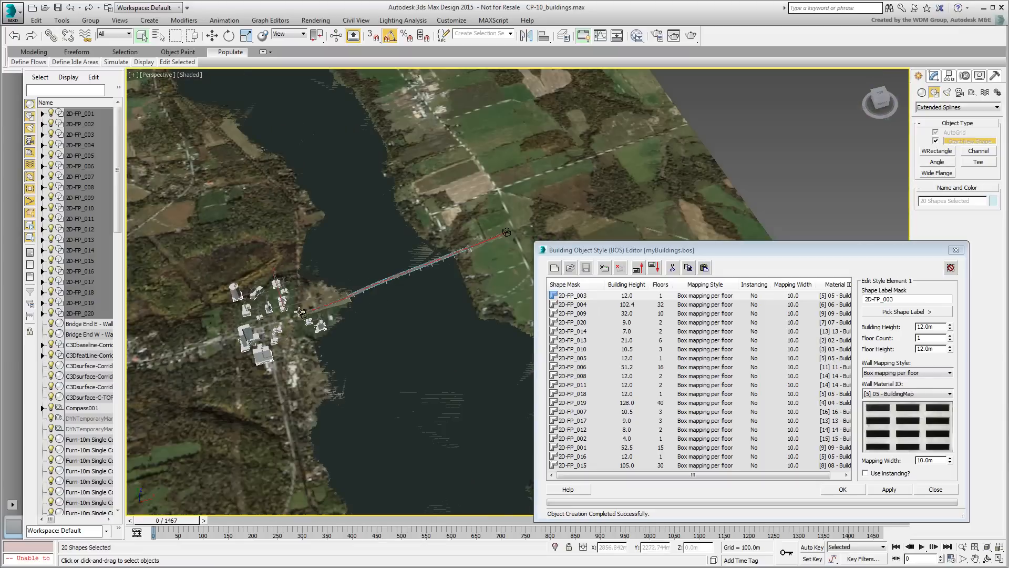
{"action": "scroll", "coordinate": [457, 238], "scroll_direction": "up", "scroll_amount": 5}
{"action": "scroll", "coordinate": [458, 237], "scroll_direction": "up", "scroll_amount": 6}
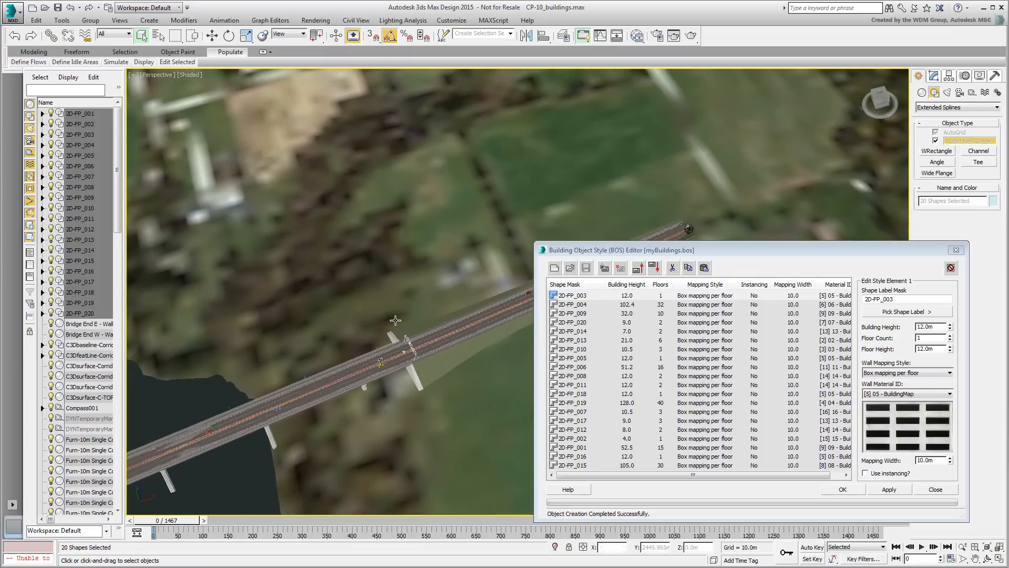
{"action": "key", "text": "alt+w"}
{"action": "scroll", "coordinate": [315, 184], "scroll_direction": "down", "scroll_amount": 3}
{"action": "key", "text": "alt+w"}
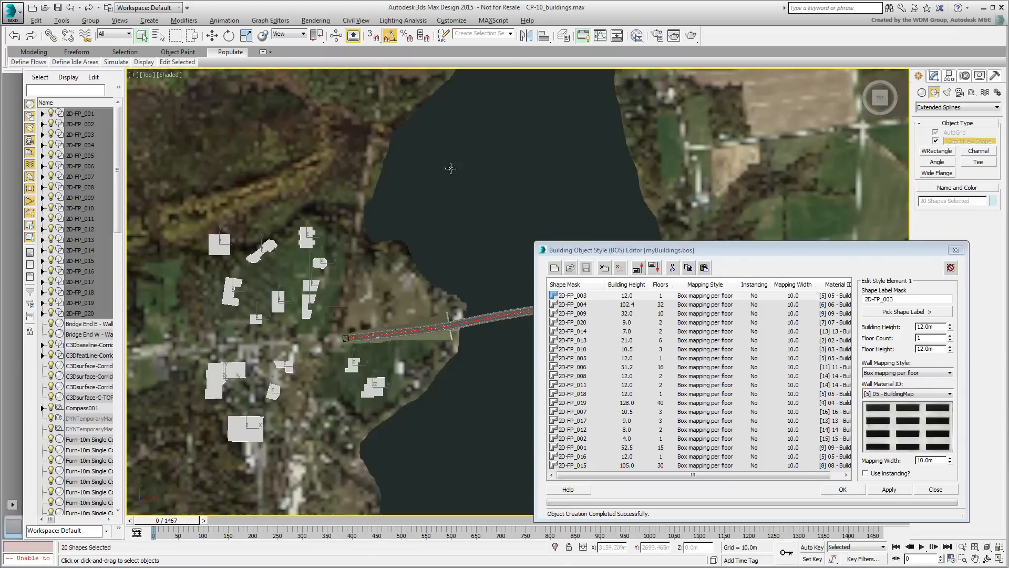
Step: Draw a spline rectangle about 65 m by 98 m on the terrain north of the bridge's east end
{"action": "scroll", "coordinate": [237, 294], "scroll_direction": "up", "scroll_amount": 4}
{"action": "middle_click_drag", "start_coordinate": [236, 294], "coordinate": [133, 275]}
{"action": "mouse_move", "coordinate": [490, 279]}
{"action": "middle_mouse_down"}
{"action": "mouse_move", "coordinate": [314, 330]}
{"action": "mouse_move", "coordinate": [330, 333]}
{"action": "middle_mouse_up"}
{"action": "scroll", "coordinate": [314, 330], "scroll_direction": "up", "scroll_amount": 3}
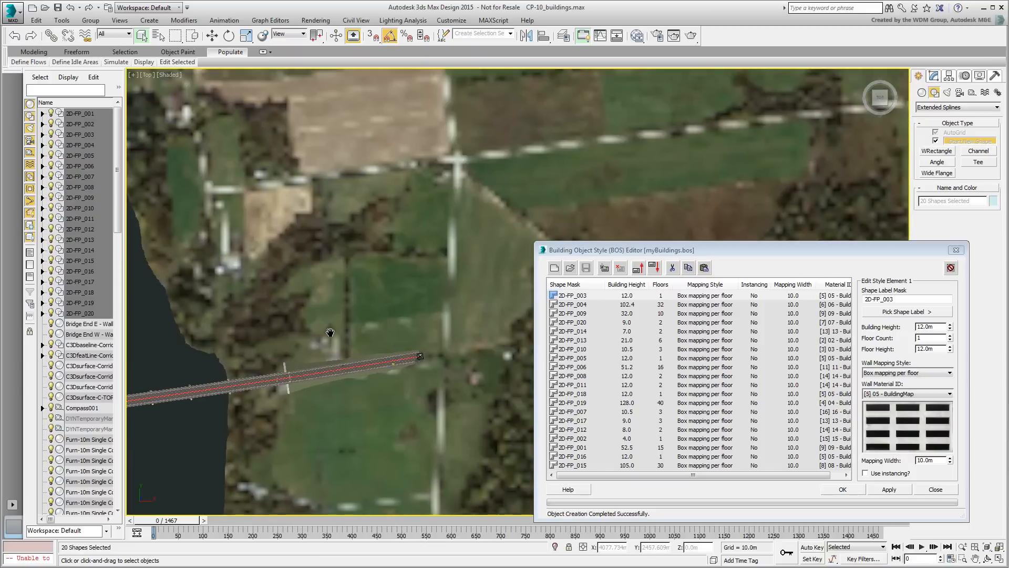
{"action": "left_click", "coordinate": [939, 107]}
{"action": "left_click", "coordinate": [926, 117]}
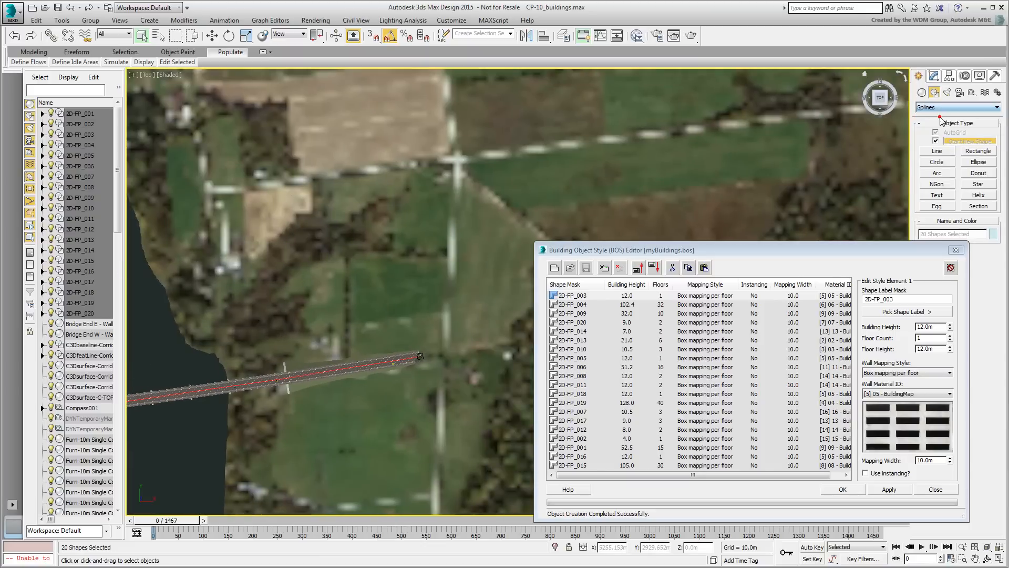
{"action": "left_click", "coordinate": [974, 152]}
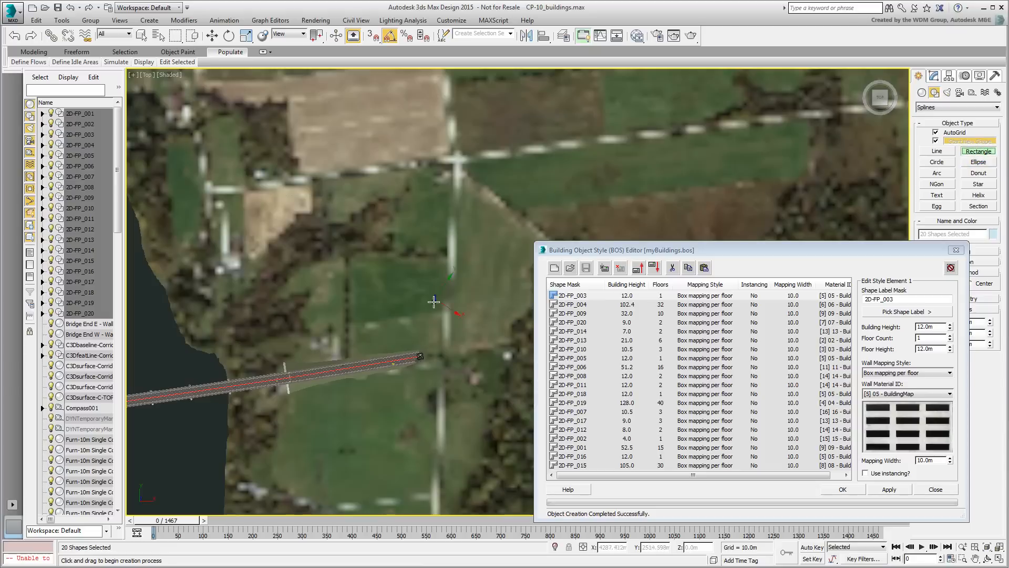
{"action": "left_click_drag", "start_coordinate": [374, 313], "coordinate": [335, 269]}
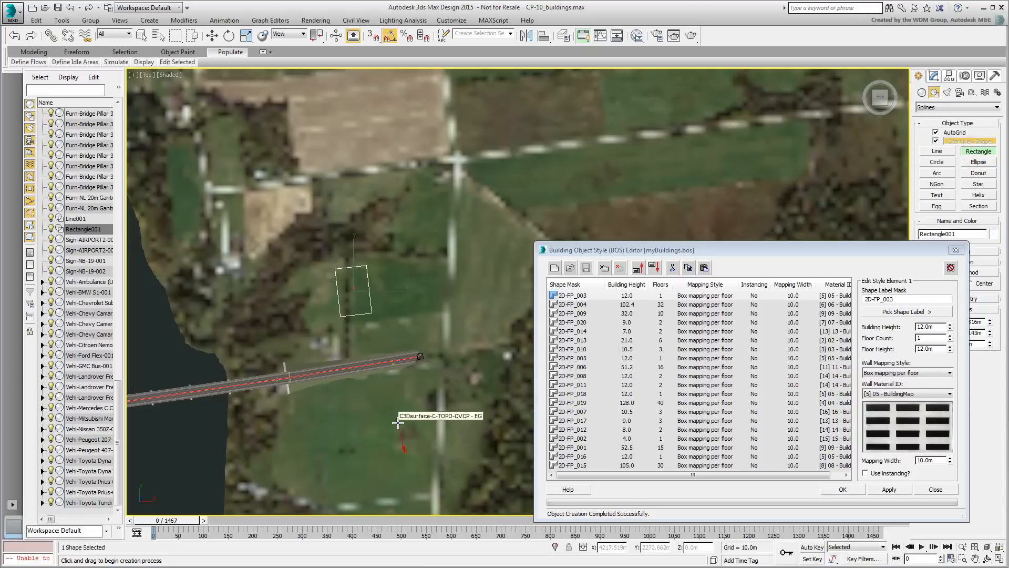
Step: Rename the new rectangle as 2D-FP_009 to match the shape mask in the building style
{"action": "left_click_drag", "start_coordinate": [768, 251], "coordinate": [696, 272]}
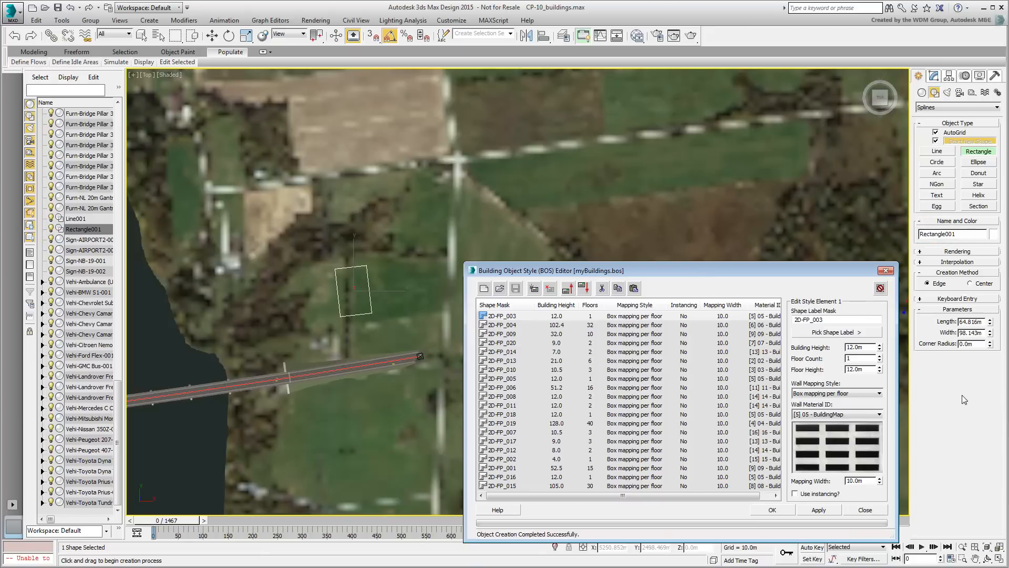
{"action": "double_click", "coordinate": [968, 238]}
{"action": "type", "text": "2D"}
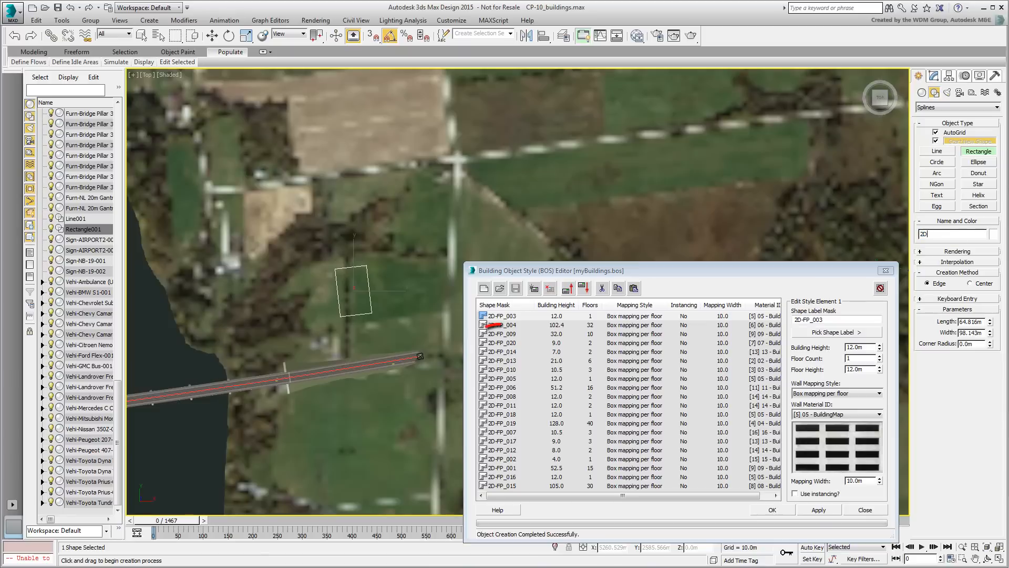
{"action": "type", "text": "-FP_009"}
Step: Apply the myBuildings.bos style to the selected rectangle in the maximized perspective view
{"action": "key", "text": "alt+w"}
{"action": "middle_click", "coordinate": [904, 344]}
{"action": "key", "text": "alt+w"}
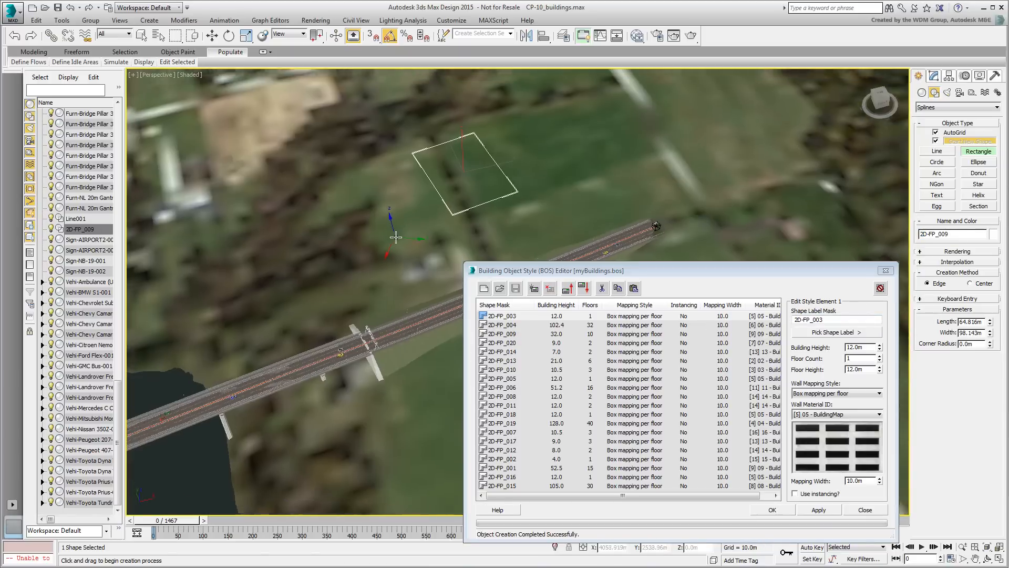
{"action": "middle_click_drag", "start_coordinate": [394, 234], "coordinate": [322, 341], "text": "alt"}
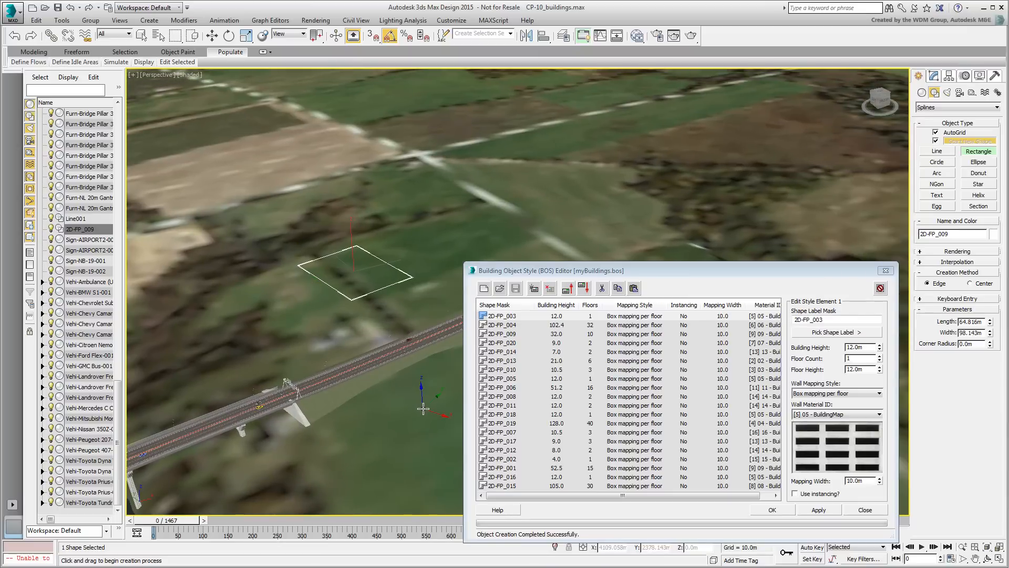
{"action": "left_click", "coordinate": [818, 511]}
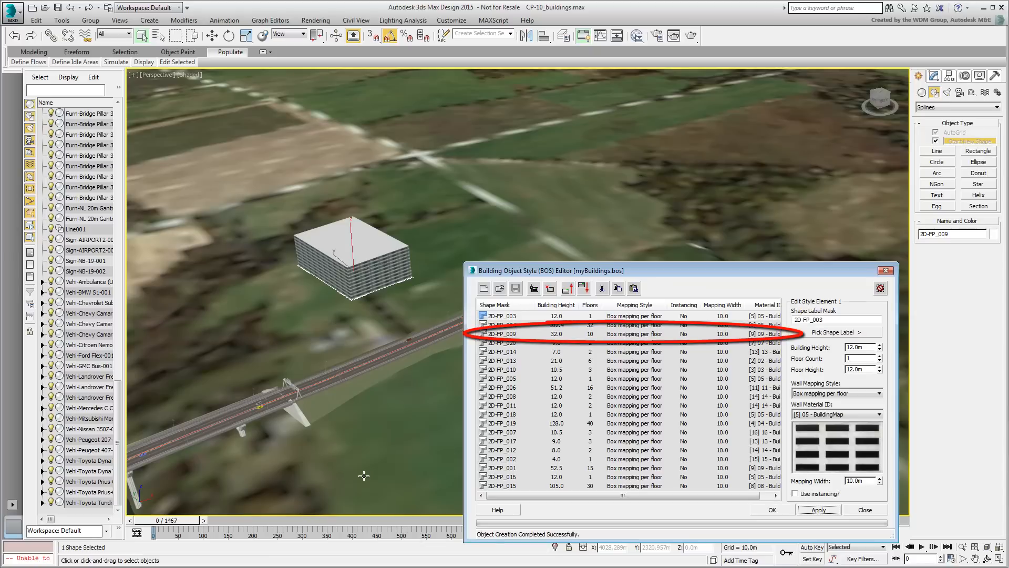
{"action": "scroll", "coordinate": [367, 310], "scroll_direction": "down", "scroll_amount": 6}
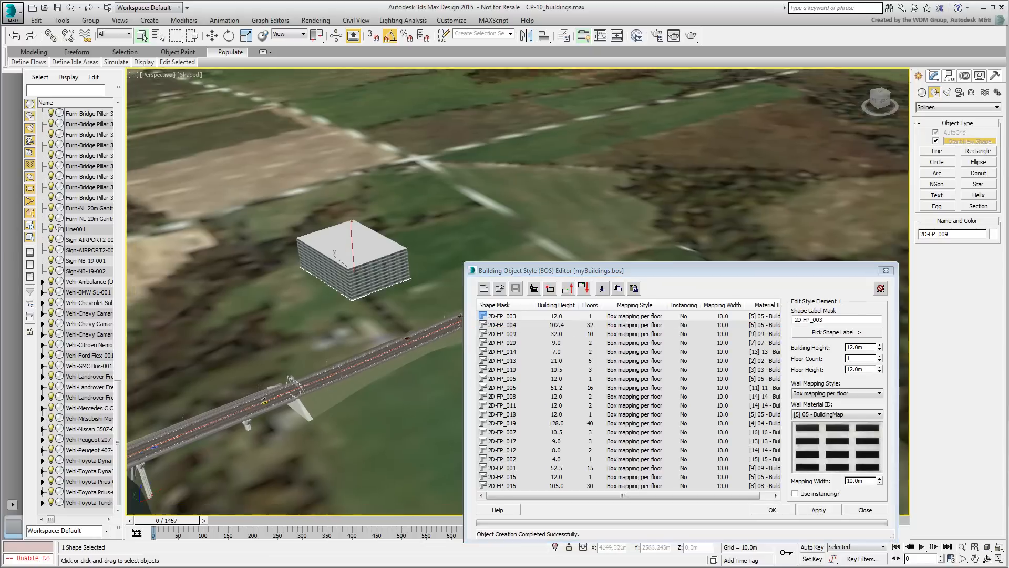
Step: Merge all footprint shapes from inplace-fprints_E.max, keeping duplicate names for every conflict
{"action": "left_click", "coordinate": [13, 12]}
{"action": "mouse_move", "coordinate": [72, 152]}
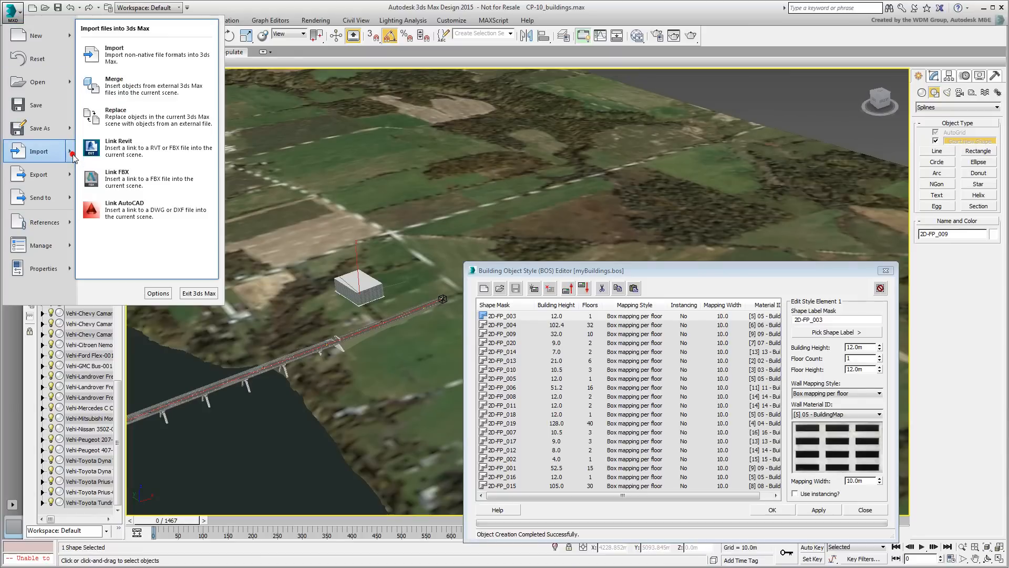
{"action": "left_click", "coordinate": [131, 85]}
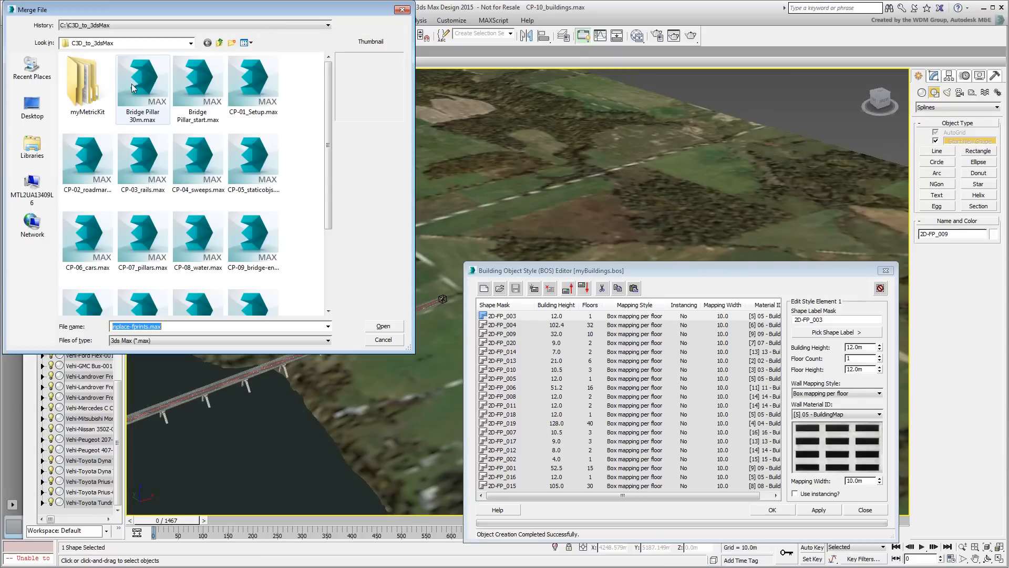
{"action": "scroll", "coordinate": [332, 294], "scroll_direction": "down", "scroll_amount": 2}
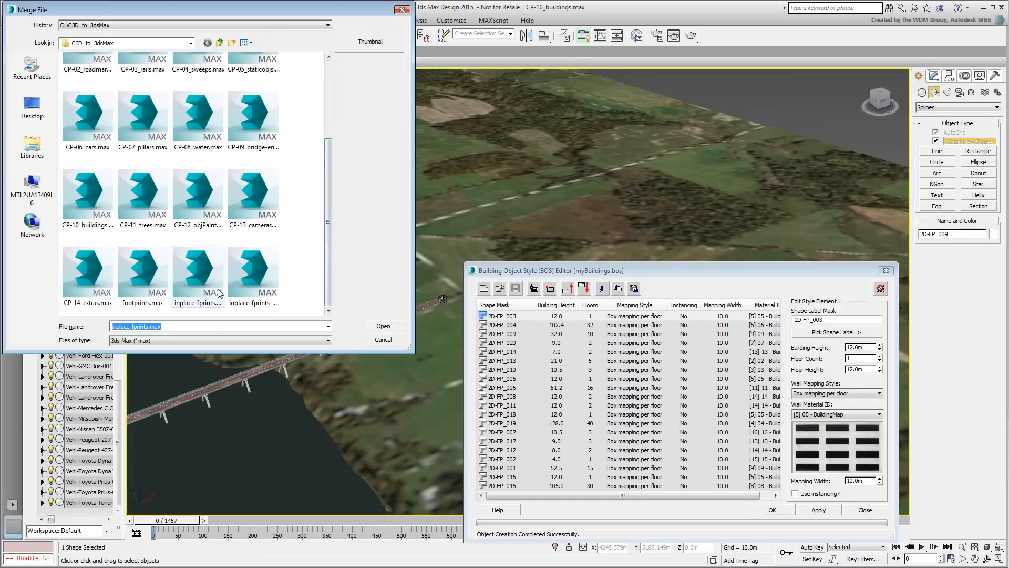
{"action": "left_click", "coordinate": [259, 288]}
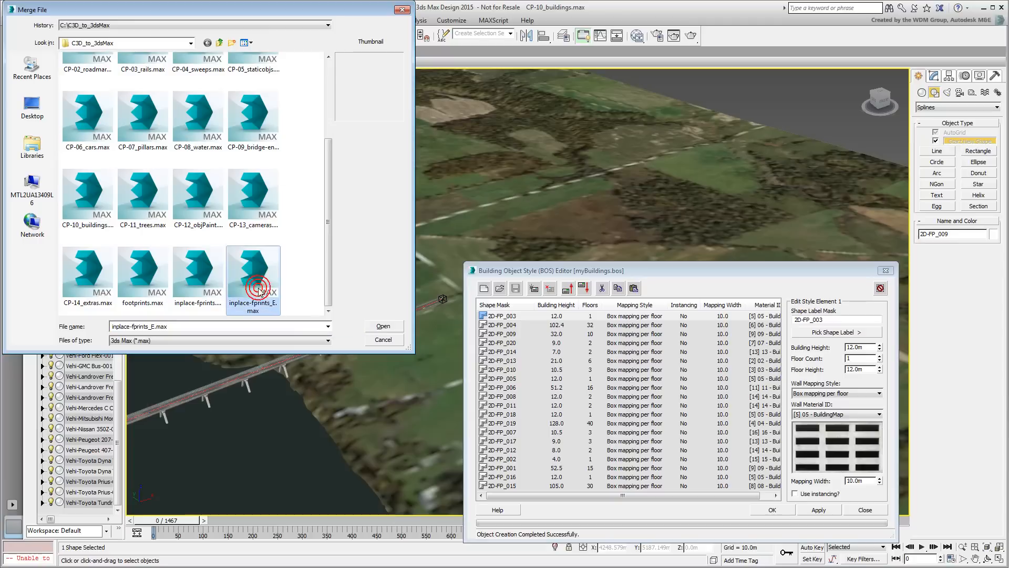
{"action": "left_click", "coordinate": [383, 327]}
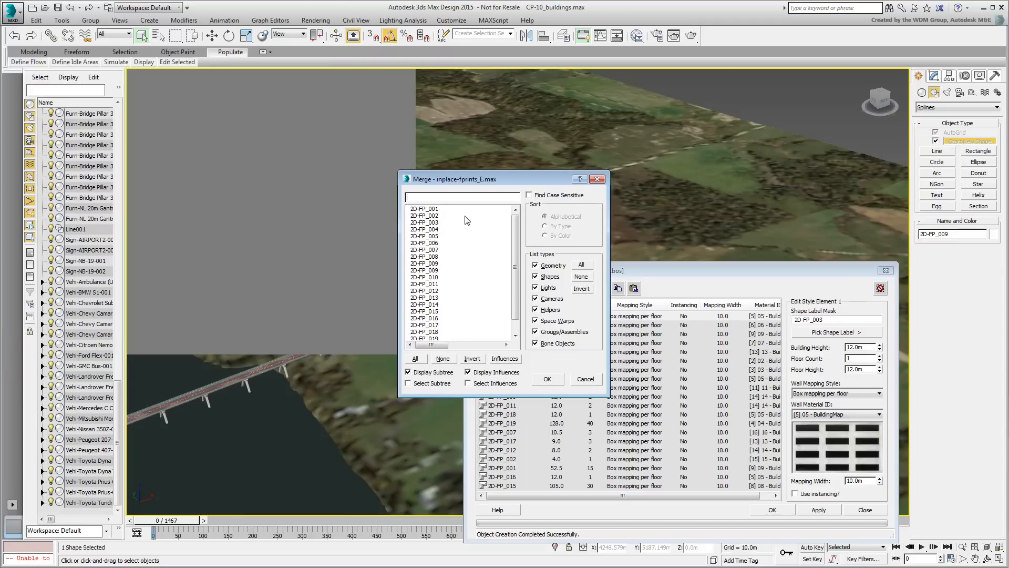
{"action": "left_click_drag", "start_coordinate": [438, 211], "coordinate": [443, 364]}
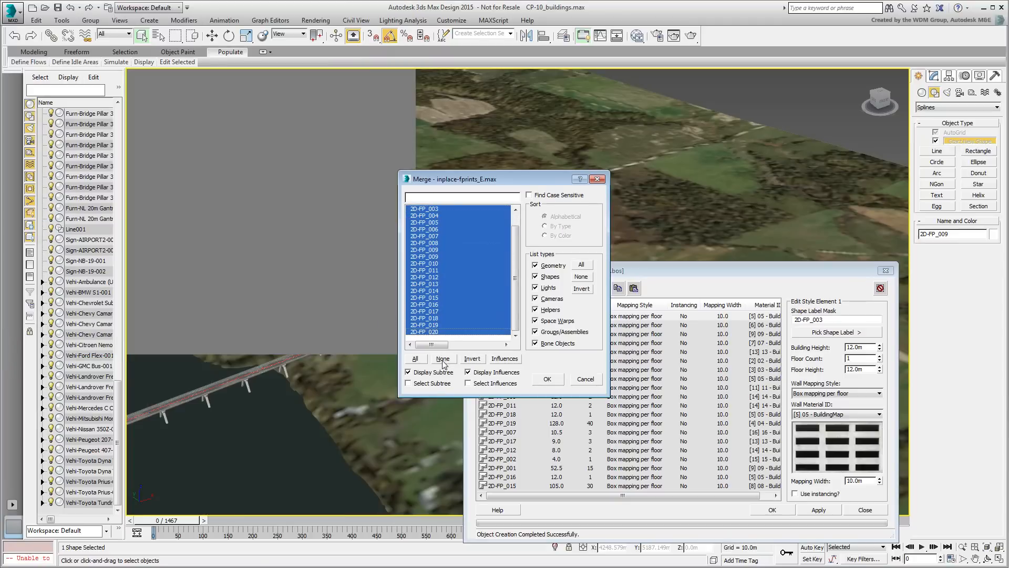
{"action": "left_click", "coordinate": [544, 379]}
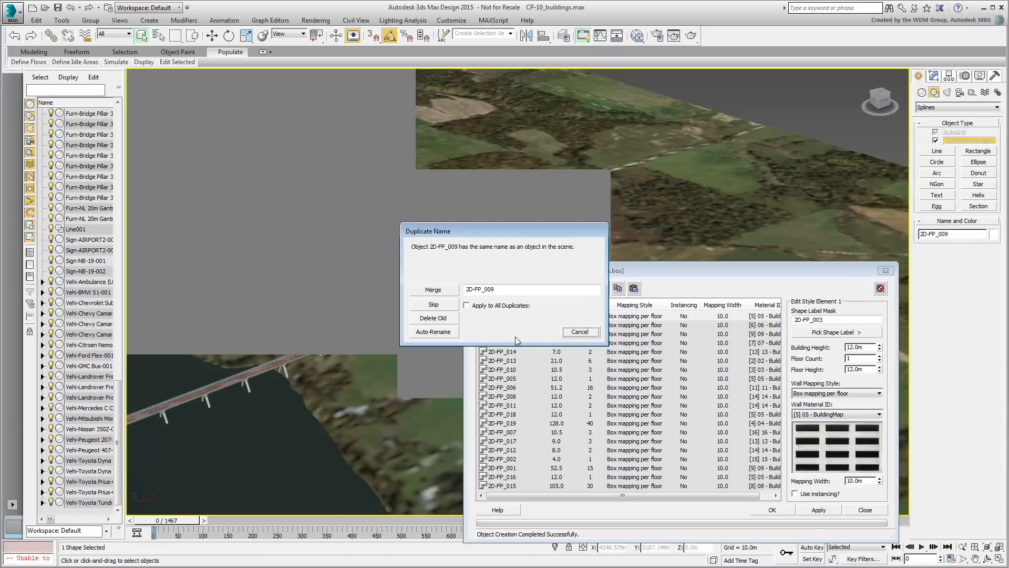
{"action": "left_click", "coordinate": [467, 306]}
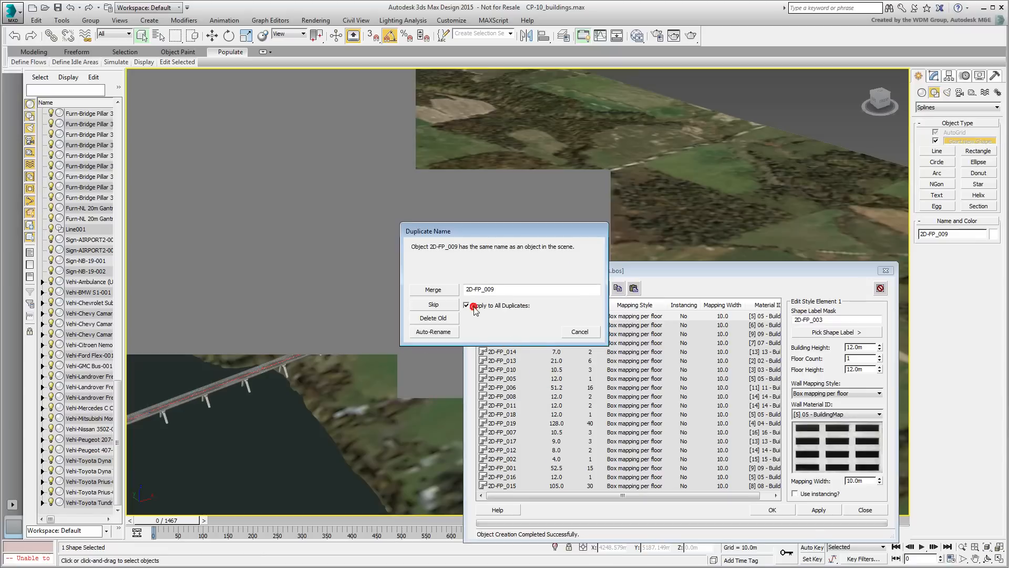
{"action": "left_click", "coordinate": [433, 290]}
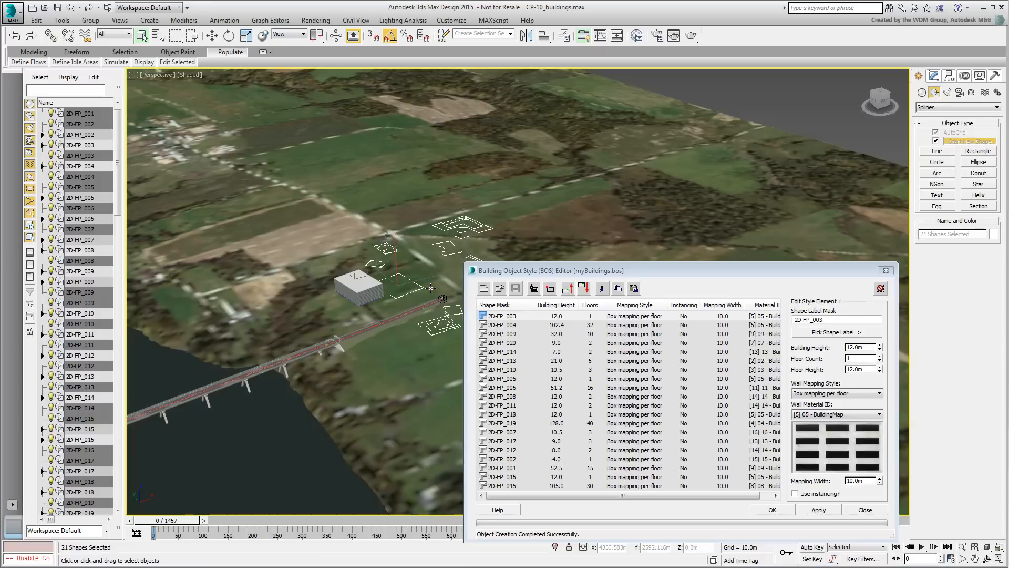
Step: Apply the myBuildings.bos style to the merged footprints at the bridge's east end
{"action": "left_click_drag", "start_coordinate": [650, 271], "coordinate": [752, 273]}
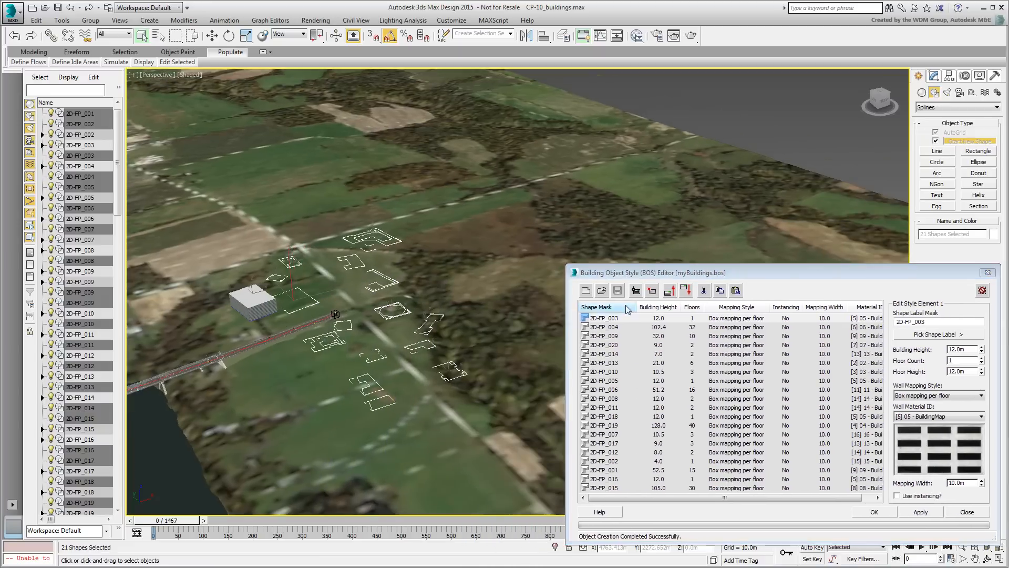
{"action": "left_click_drag", "start_coordinate": [765, 277], "coordinate": [693, 266]}
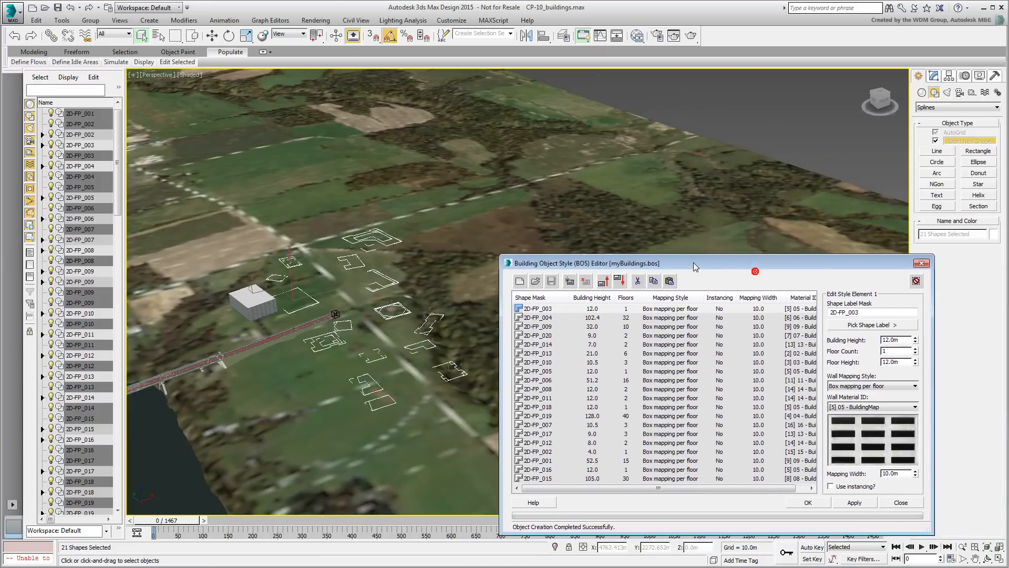
{"action": "left_click", "coordinate": [851, 503]}
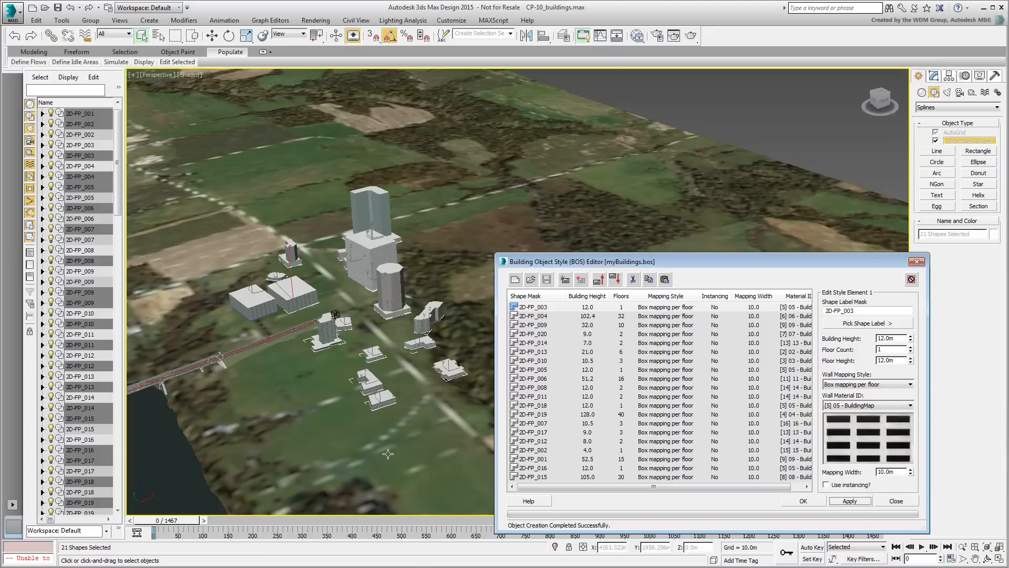
Step: Delete the test building made from the hand-drawn rectangle, together with its parent spline
{"action": "middle_click_drag", "start_coordinate": [268, 374], "coordinate": [288, 375], "text": "alt"}
{"action": "right_click", "coordinate": [292, 374]}
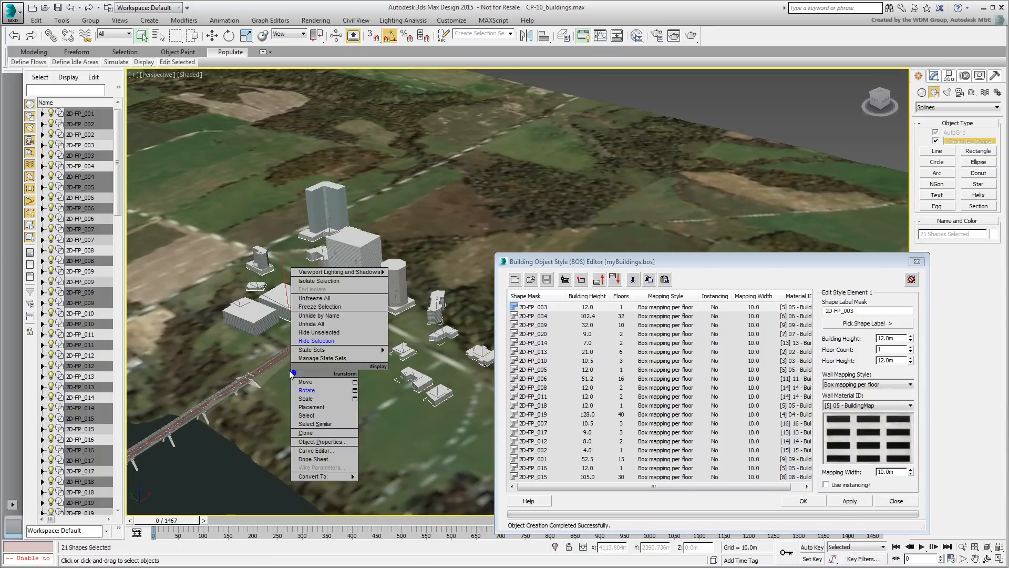
{"action": "left_click", "coordinate": [311, 381]}
{"action": "left_click", "coordinate": [262, 323]}
{"action": "key", "text": "Delete"}
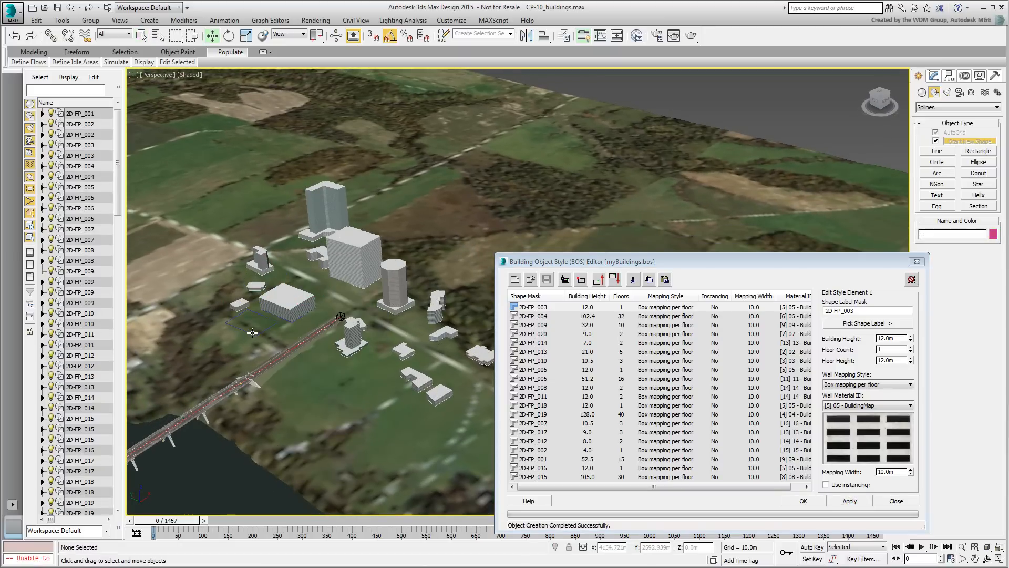
{"action": "left_click", "coordinate": [252, 334]}
{"action": "key", "text": "Delete"}
Step: Close the Building Object Style Editor and view the new buildings from the bridge deck
{"action": "middle_click_drag", "start_coordinate": [351, 375], "coordinate": [279, 352], "text": "alt"}
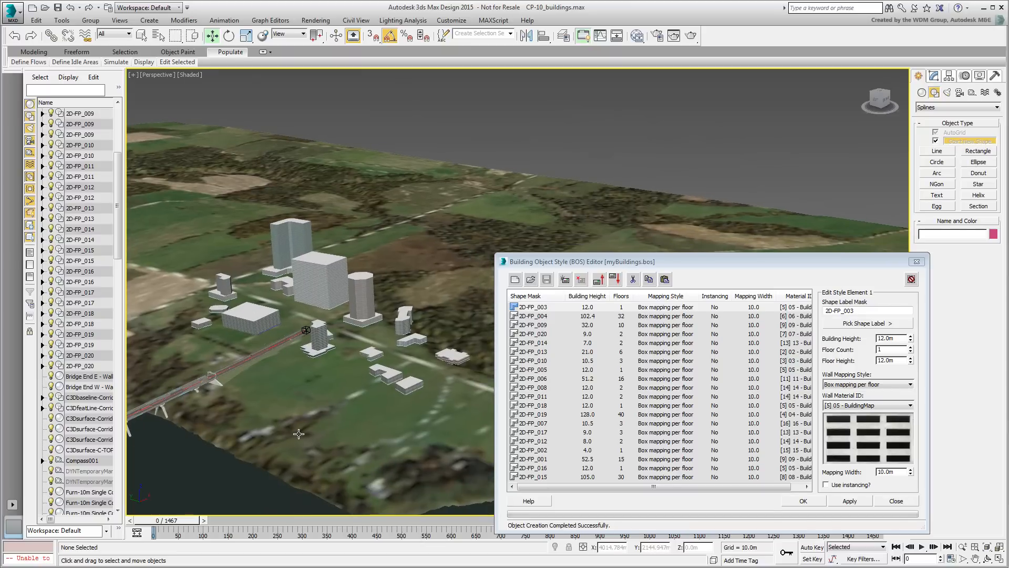
{"action": "left_click", "coordinate": [900, 500]}
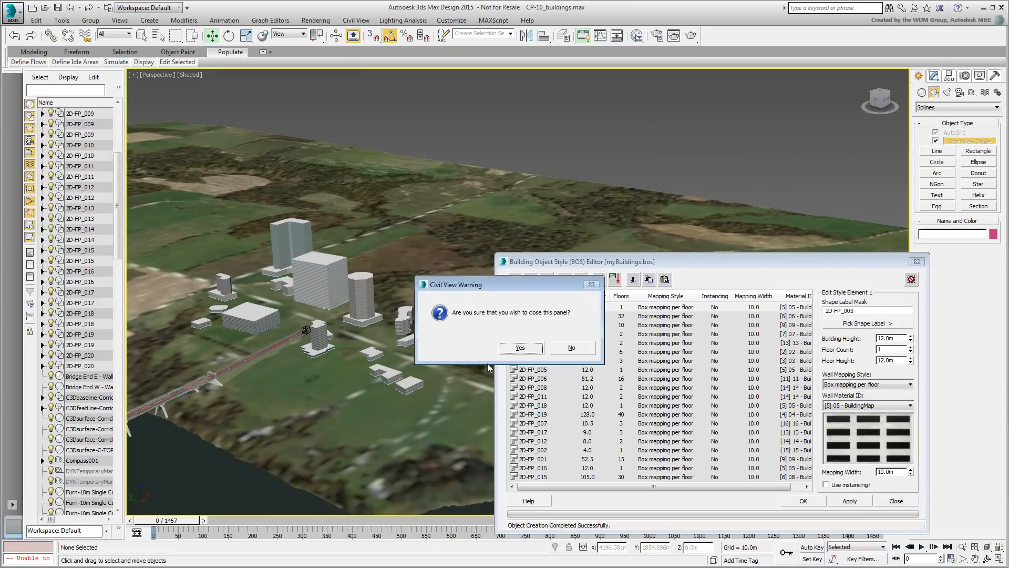
{"action": "left_click", "coordinate": [517, 350]}
{"action": "middle_click_drag", "start_coordinate": [343, 382], "coordinate": [581, 263]}
{"action": "scroll", "coordinate": [496, 319], "scroll_direction": "down", "scroll_amount": 3}
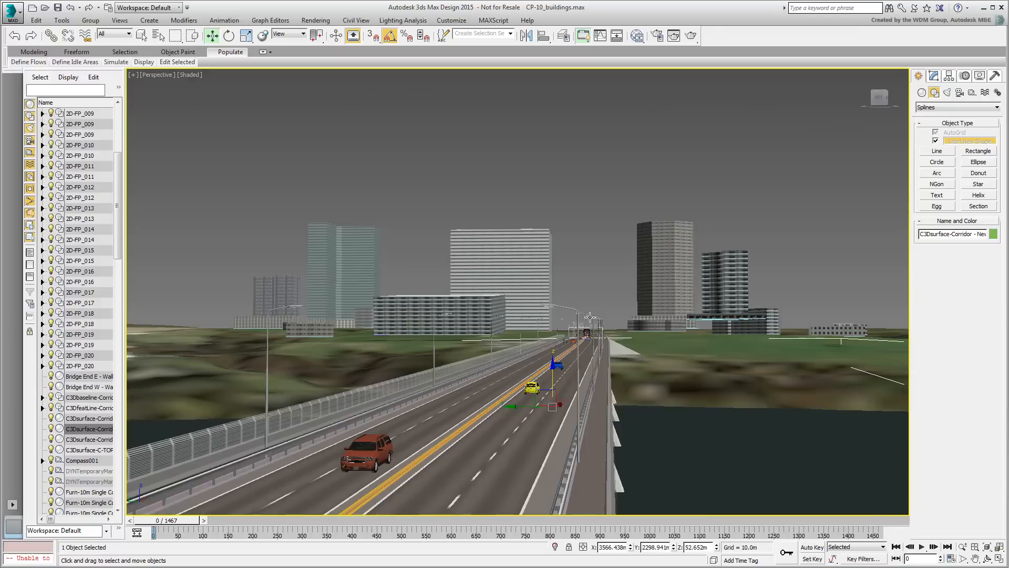
Step: Set the floor count of the tall white building on 2D-FP_015 to 20 in the Civil View Explorer
{"action": "left_click", "coordinate": [522, 268]}
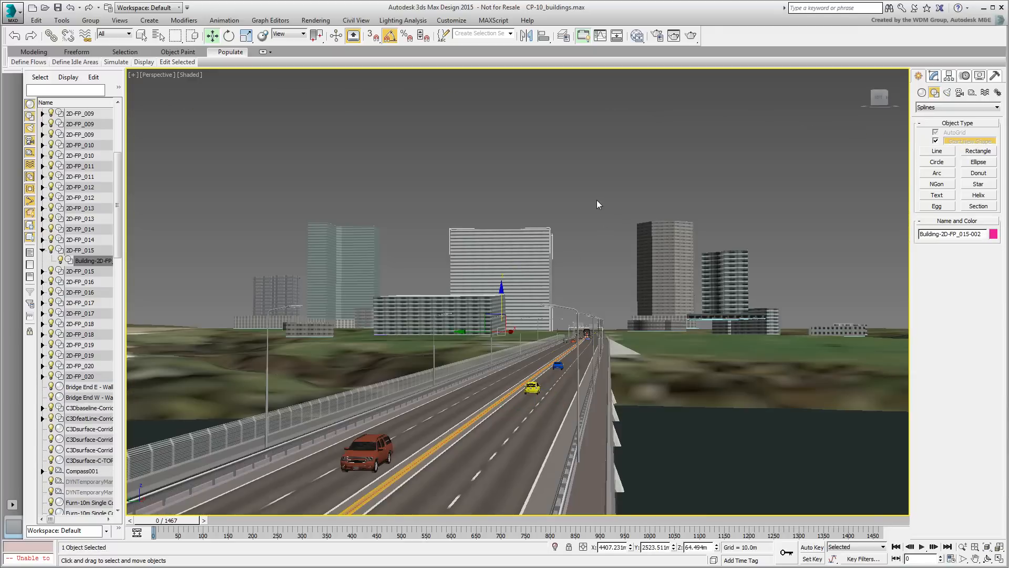
{"action": "left_click", "coordinate": [356, 20]}
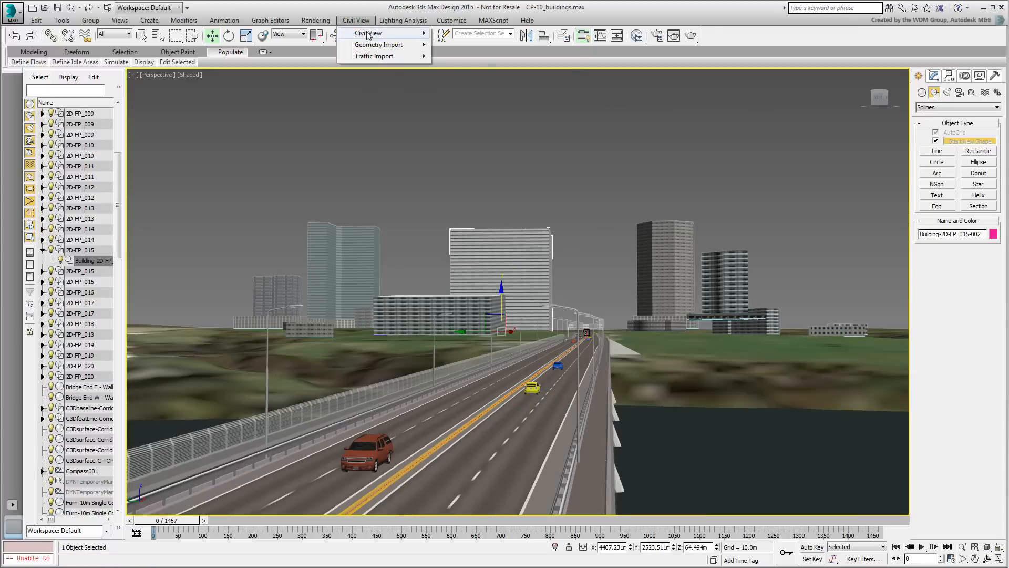
{"action": "mouse_move", "coordinate": [368, 34]}
{"action": "left_click", "coordinate": [487, 34]}
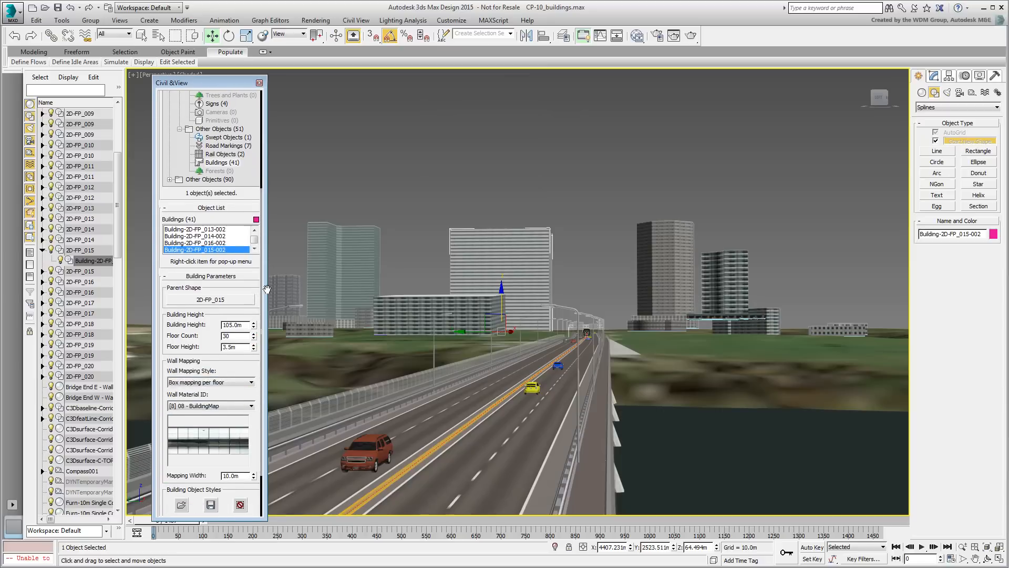
{"action": "left_click_drag", "start_coordinate": [267, 289], "coordinate": [266, 286]}
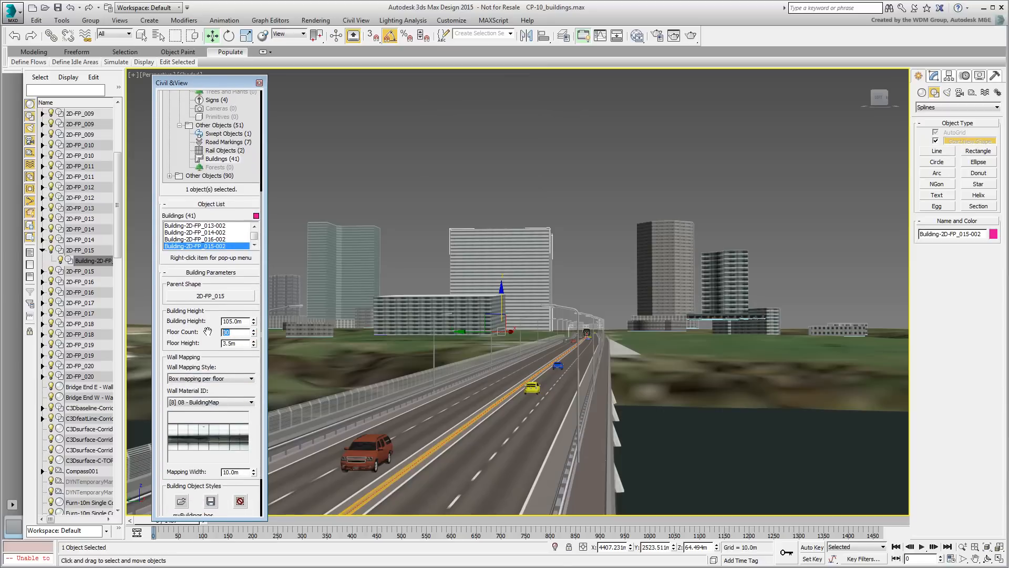
{"action": "type", "text": "20"}
{"action": "key", "text": "Return"}
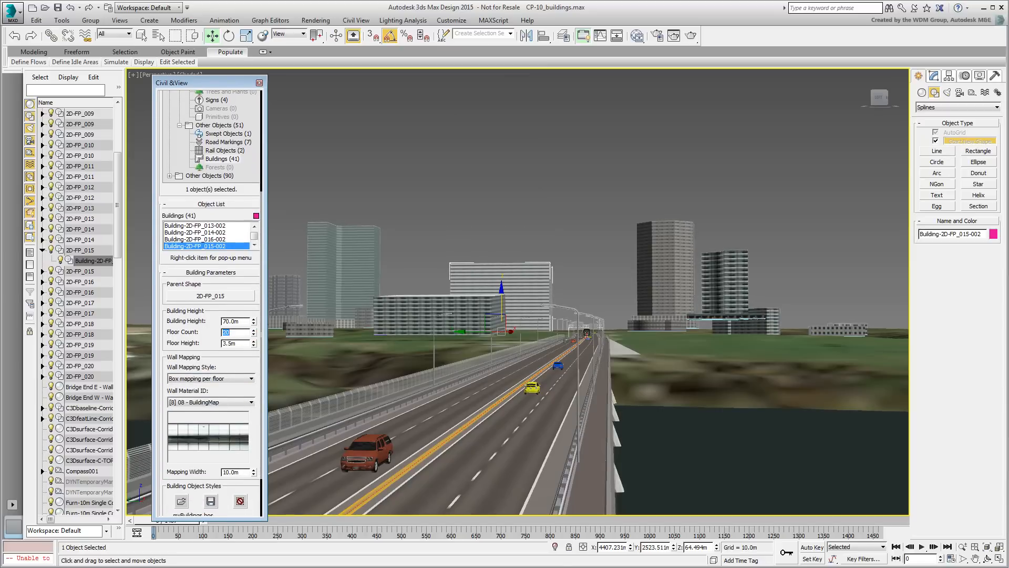
Step: Deselect the building, frame the bridge with the east-side skyline, and render the perspective view
{"action": "left_click", "coordinate": [589, 167]}
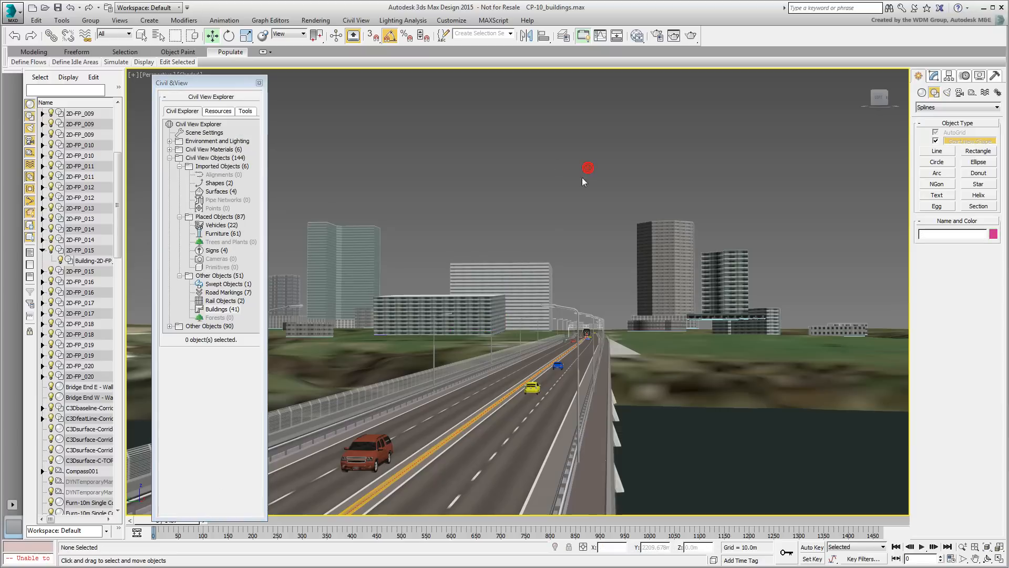
{"action": "scroll", "coordinate": [588, 322], "scroll_direction": "up", "scroll_amount": 2}
{"action": "middle_click_drag", "start_coordinate": [591, 318], "coordinate": [564, 269]}
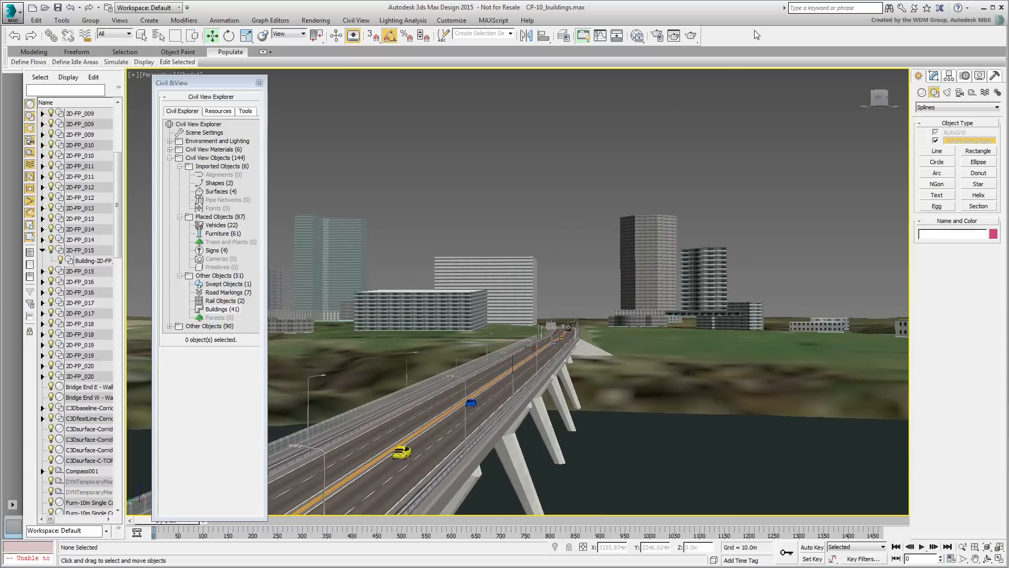
{"action": "left_click", "coordinate": [690, 35]}
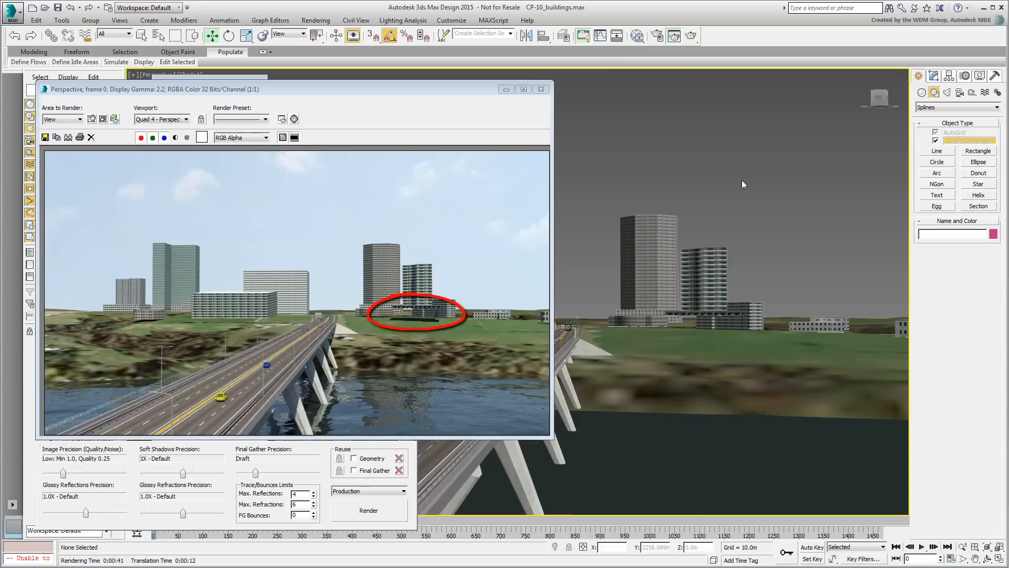
Step: Close the rendered image and the Civil View Explorer, with the single-storey base of the dark high-rise beside the road selected
{"action": "left_click", "coordinate": [540, 92]}
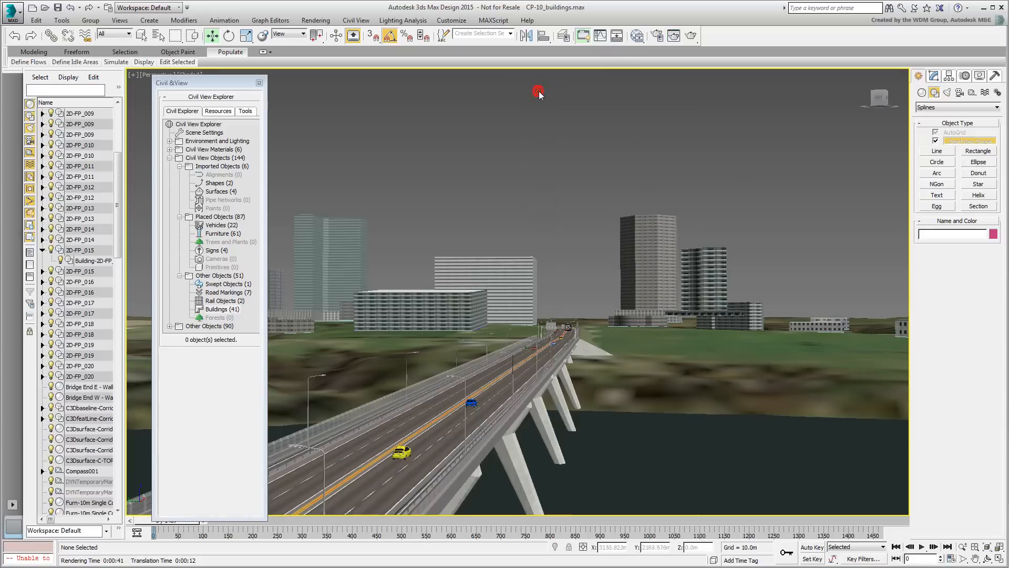
{"action": "middle_click_drag", "start_coordinate": [691, 314], "coordinate": [688, 317], "text": "alt"}
{"action": "middle_click_drag", "start_coordinate": [746, 298], "coordinate": [625, 351]}
{"action": "scroll", "coordinate": [607, 359], "scroll_direction": "up", "scroll_amount": 5}
{"action": "left_click", "coordinate": [642, 334]}
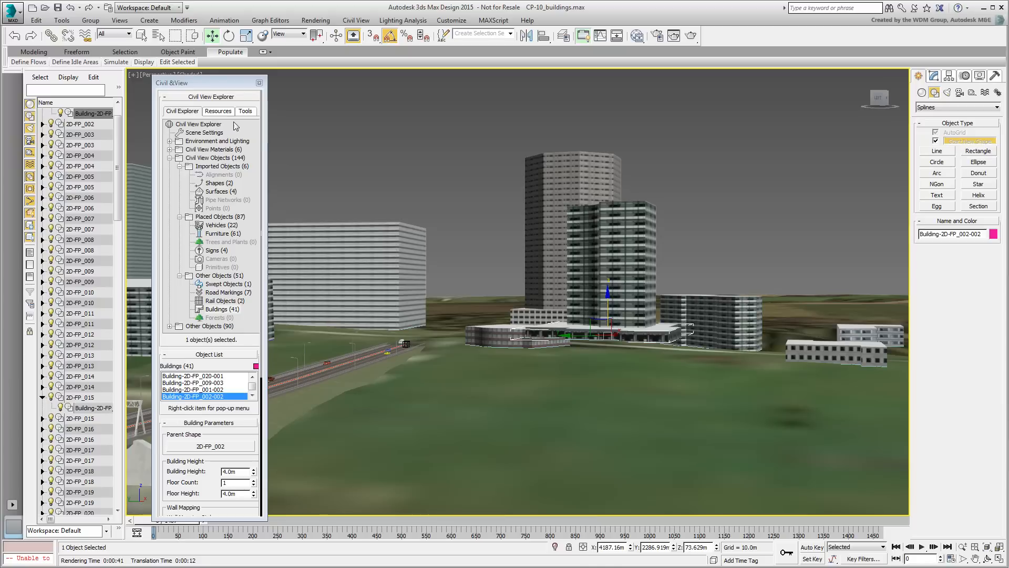
{"action": "left_click", "coordinate": [259, 83]}
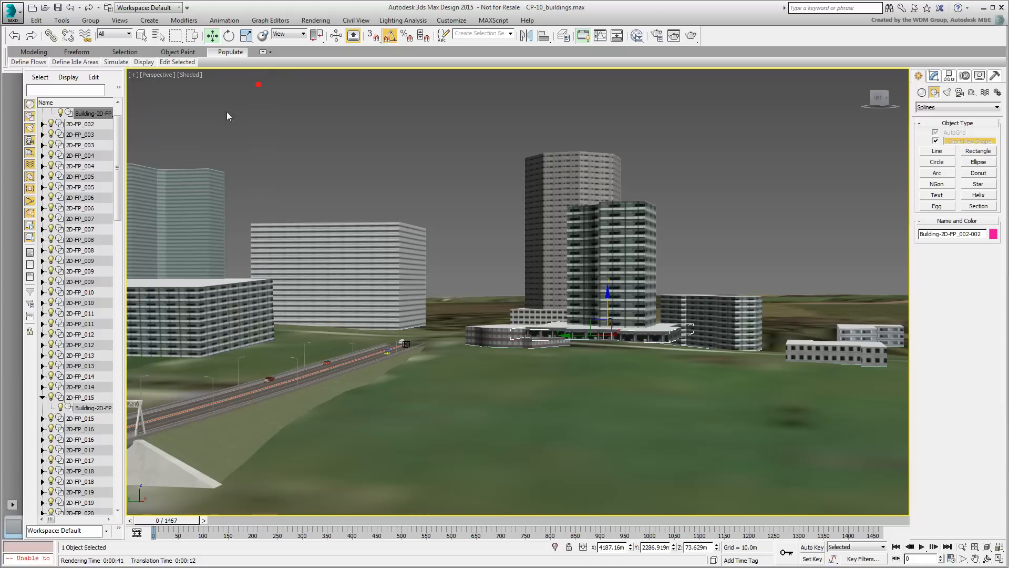
Step: Lower the parent splines 2D-FP_002 and 2D-FP_001 vertically so the base and its tower sit on the terrain, moving 2D-FP_001 about 11.65 m
{"action": "left_click", "coordinate": [118, 103]}
{"action": "left_click", "coordinate": [118, 103]}
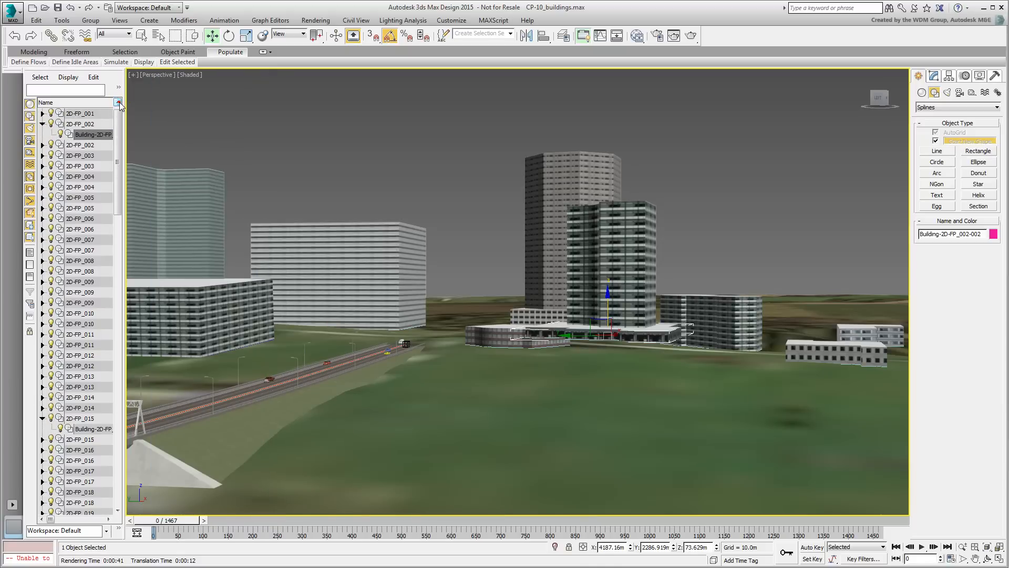
{"action": "left_click", "coordinate": [83, 125]}
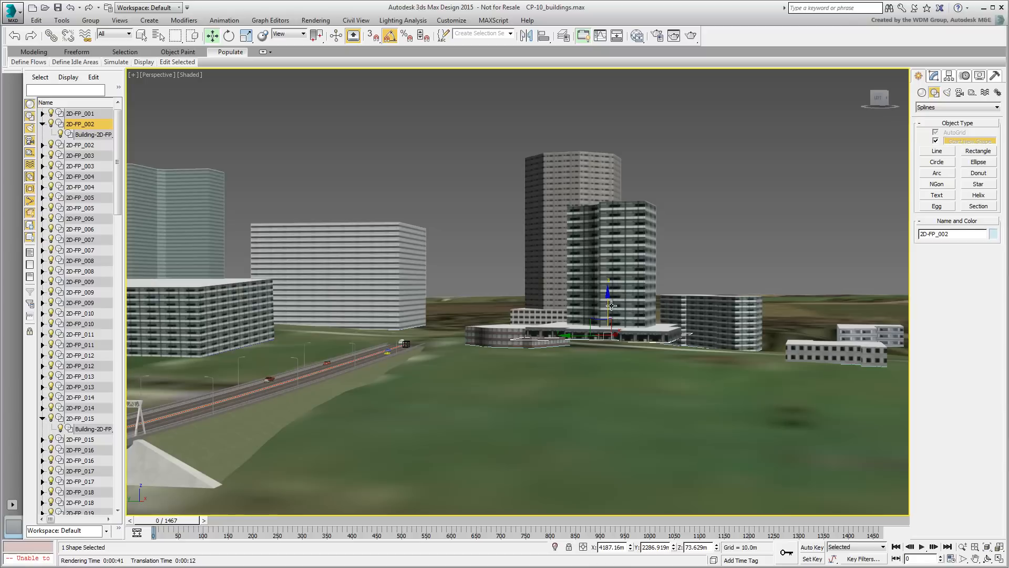
{"action": "left_click_drag", "start_coordinate": [611, 305], "coordinate": [612, 334]}
{"action": "left_click", "coordinate": [619, 302]}
{"action": "left_click", "coordinate": [81, 114]}
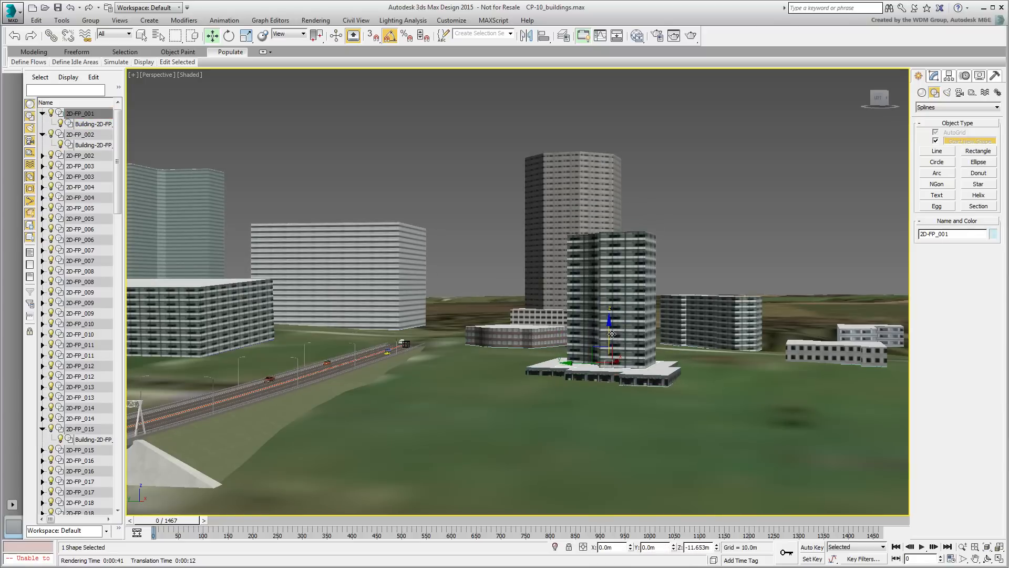
Step: Lower the parent splines 2D-FP_017 and 2D-FP_015 slightly to seat the low-rise and the white building on the ground
{"action": "left_click", "coordinate": [81, 482]}
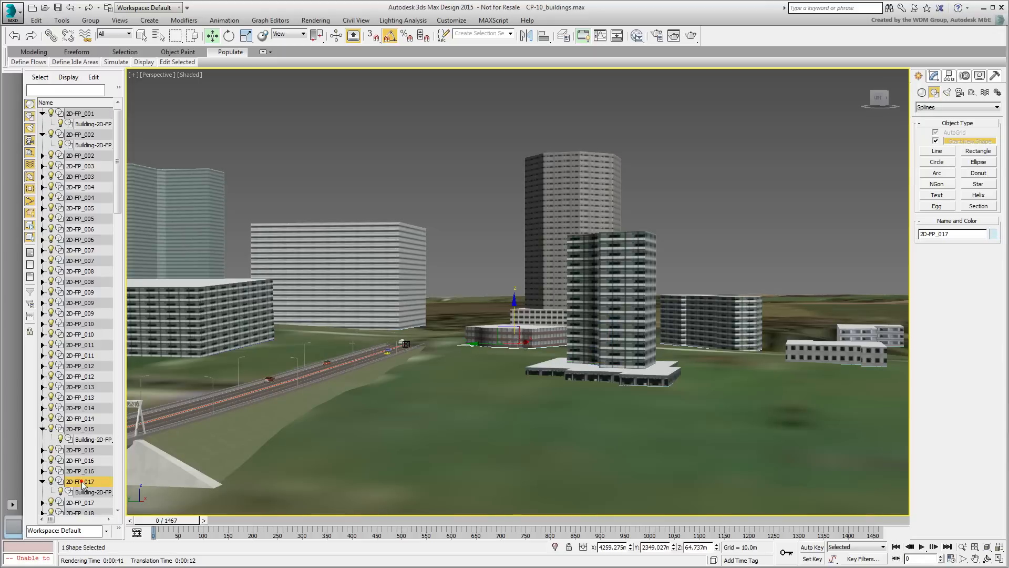
{"action": "left_click", "coordinate": [309, 299]}
{"action": "left_click", "coordinate": [82, 429]}
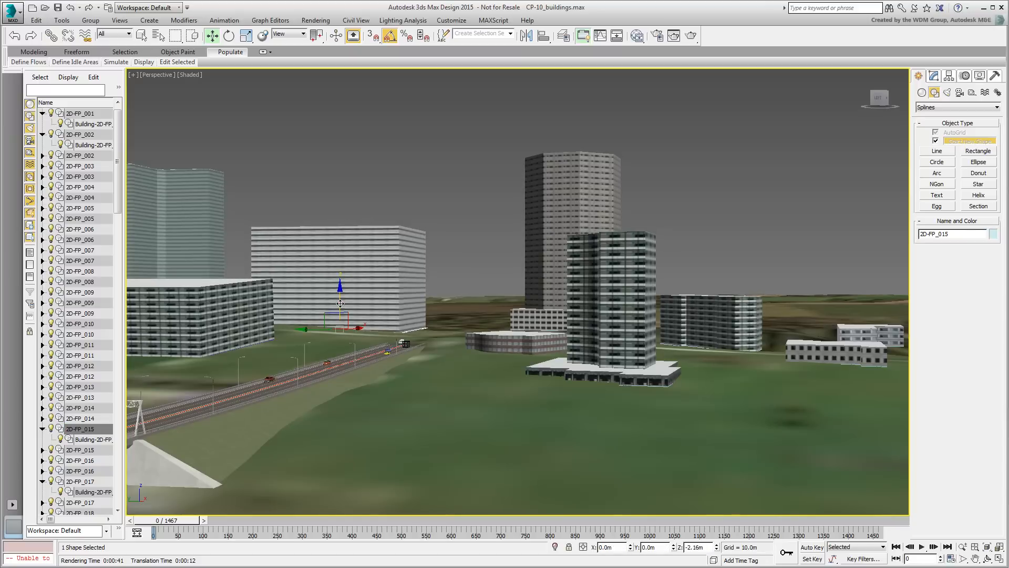
{"action": "left_click_drag", "start_coordinate": [340, 307], "coordinate": [341, 307]}
Step: Set the perspective viewport to Realistic shading, illuminated with scene lights, while viewing the buildings at the other end of the bridge
{"action": "middle_click_drag", "start_coordinate": [460, 364], "coordinate": [471, 356]}
{"action": "scroll", "coordinate": [471, 356], "scroll_direction": "down", "scroll_amount": 5}
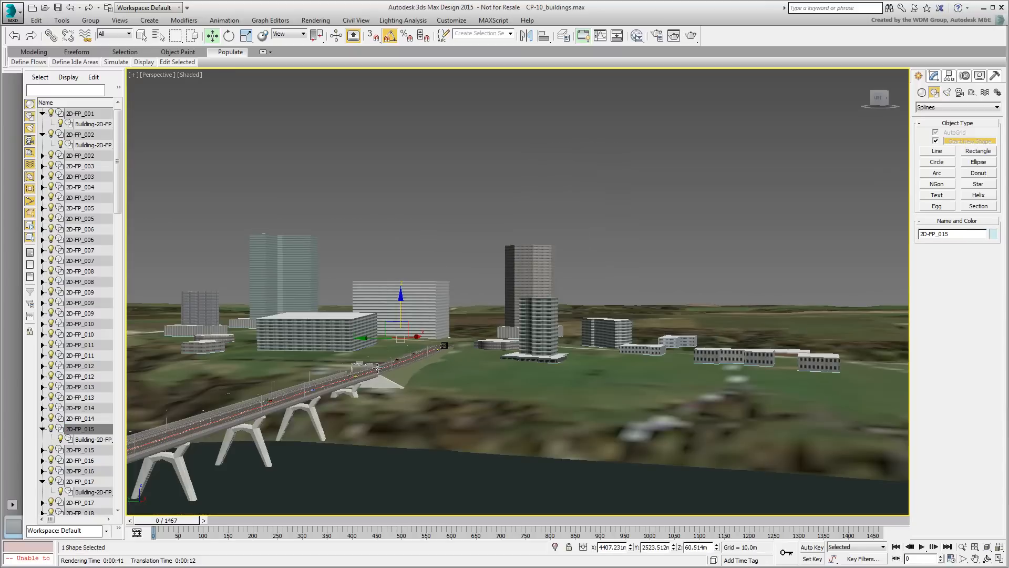
{"action": "middle_click_drag", "start_coordinate": [377, 368], "coordinate": [295, 415], "text": "alt"}
{"action": "scroll", "coordinate": [257, 375], "scroll_direction": "down", "scroll_amount": 5}
{"action": "middle_click_drag", "start_coordinate": [295, 326], "coordinate": [604, 301]}
{"action": "scroll", "coordinate": [387, 360], "scroll_direction": "up", "scroll_amount": 5}
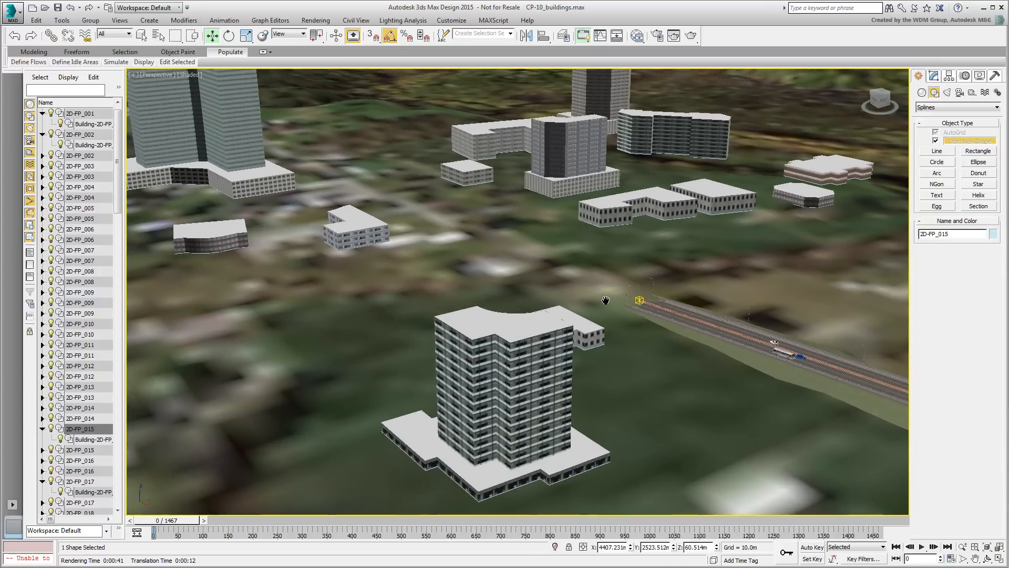
{"action": "left_click", "coordinate": [192, 74]}
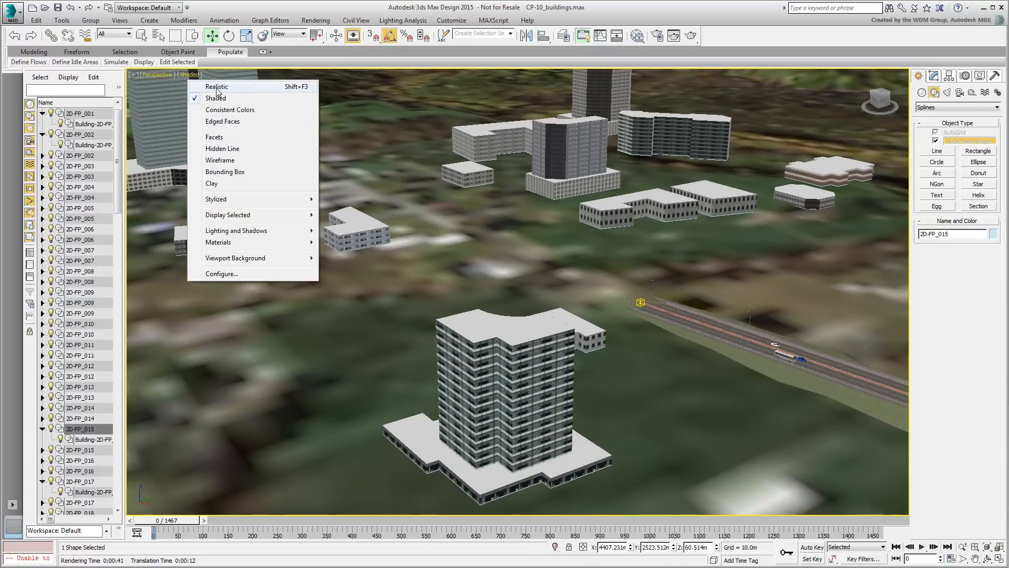
{"action": "left_click", "coordinate": [215, 88]}
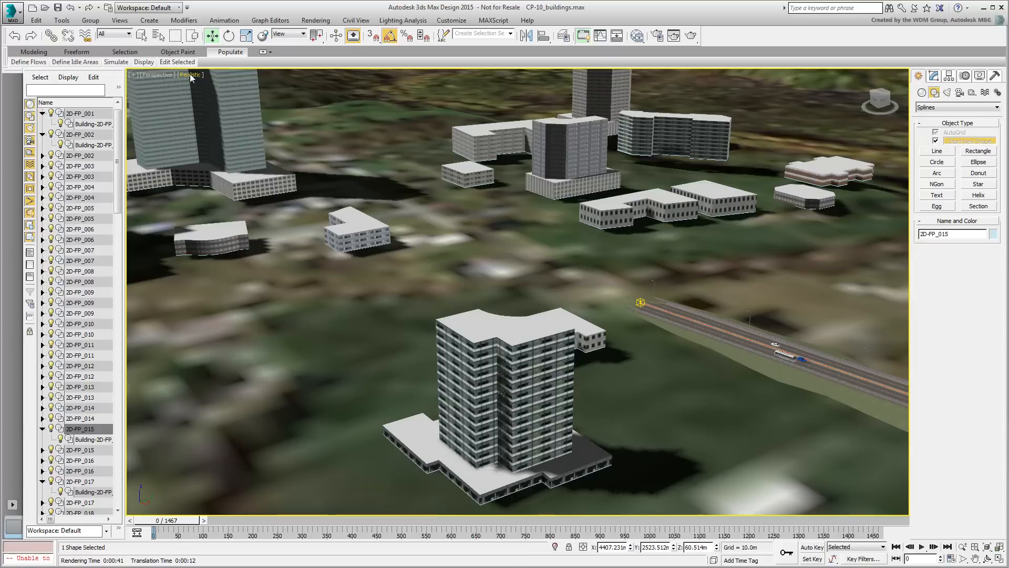
{"action": "left_click", "coordinate": [191, 77]}
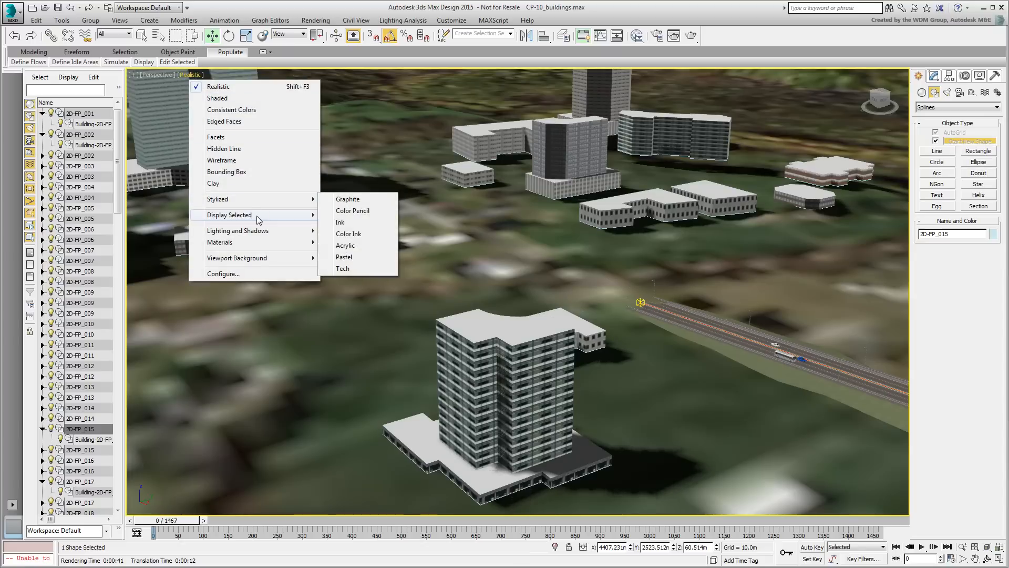
{"action": "mouse_move", "coordinate": [259, 231]}
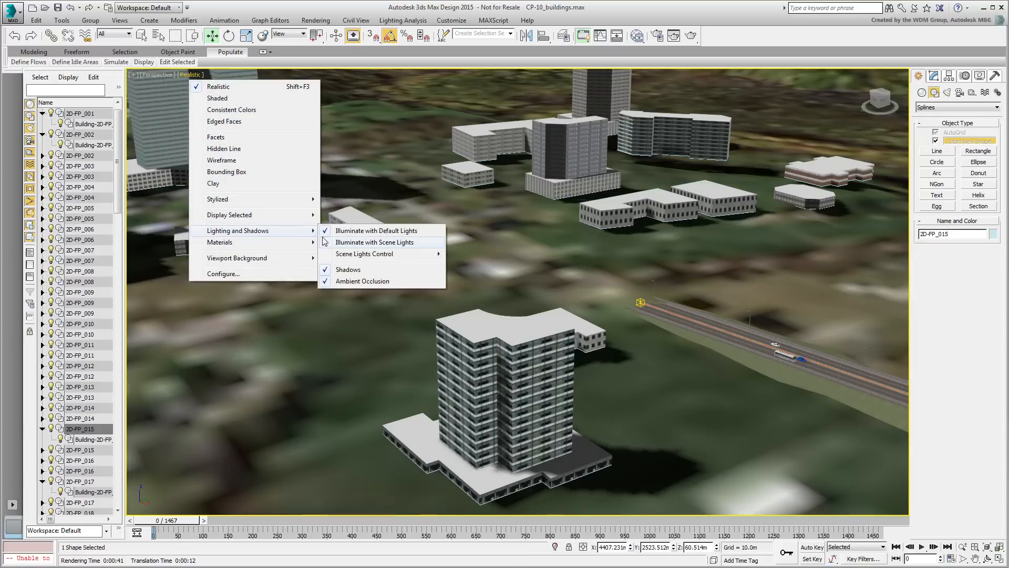
{"action": "left_click", "coordinate": [375, 242]}
Step: Lower the parent spline 2D-FP_007 about 3 m onto the terrain, and likewise lower the neighbouring curved low-rise on 2D-FP_017
{"action": "middle_click_drag", "start_coordinate": [591, 394], "coordinate": [602, 319]}
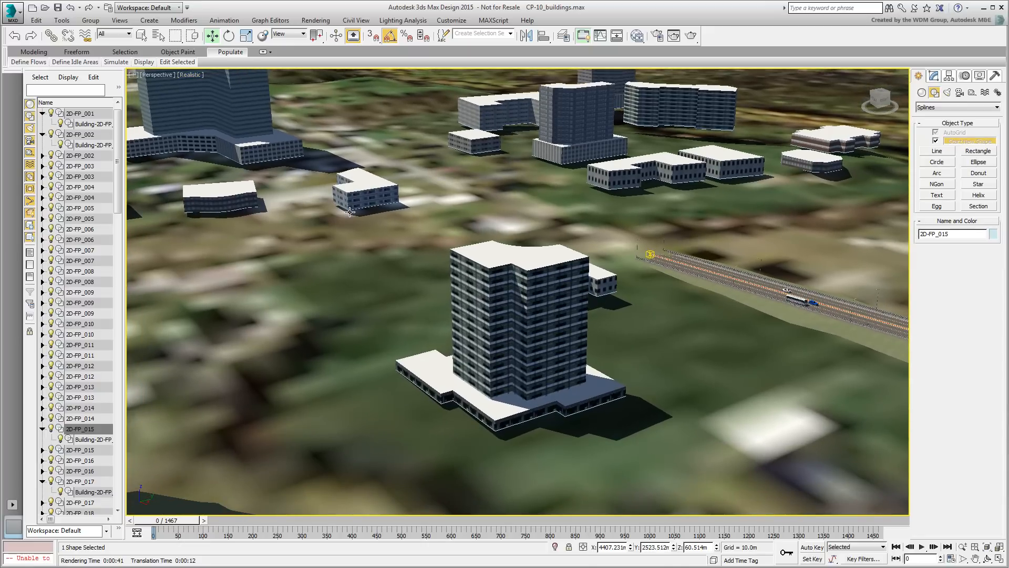
{"action": "scroll", "coordinate": [410, 211], "scroll_direction": "up", "scroll_amount": 5}
{"action": "left_click", "coordinate": [79, 261]}
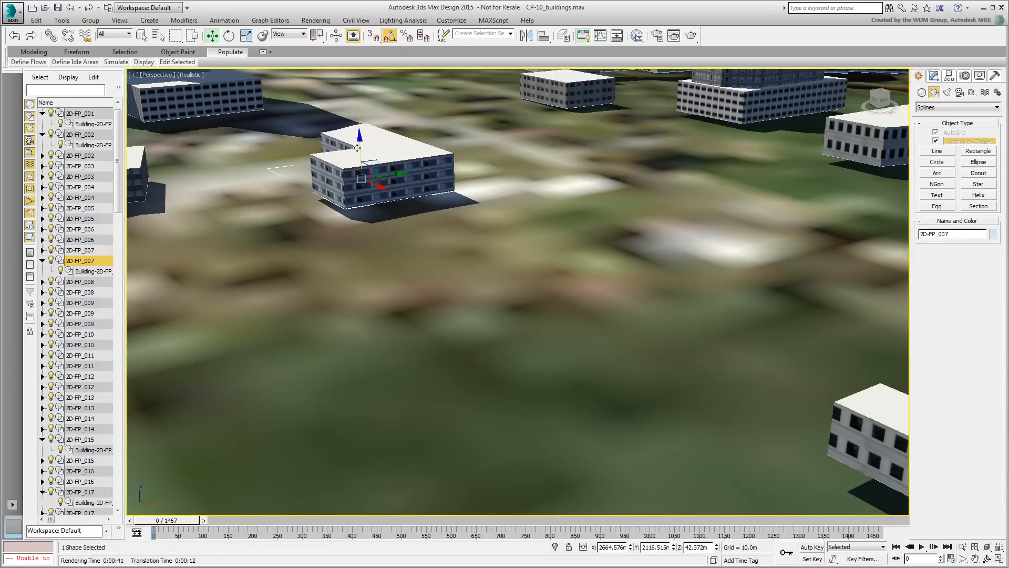
{"action": "left_click_drag", "start_coordinate": [360, 147], "coordinate": [361, 158]}
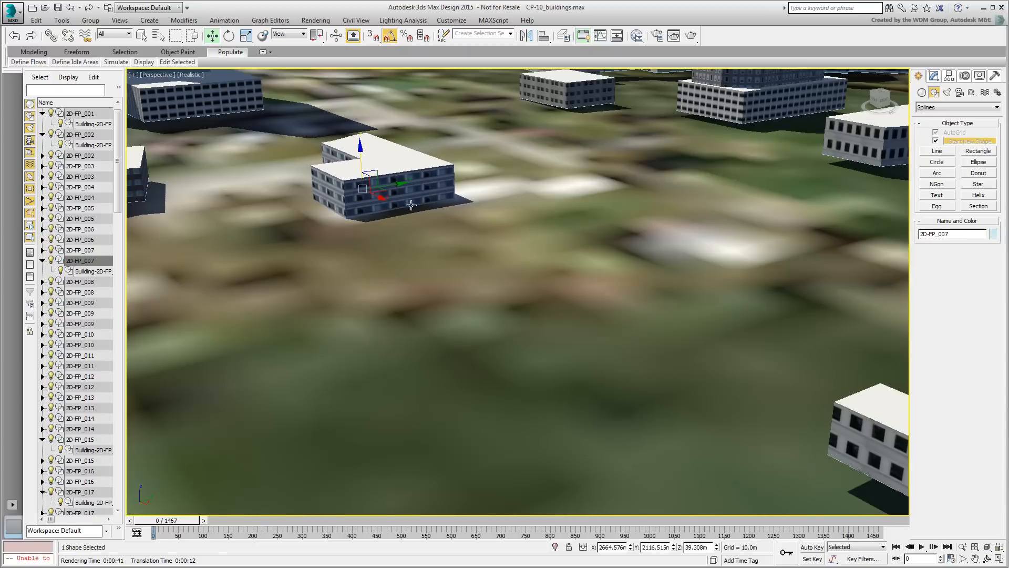
{"action": "middle_click_drag", "start_coordinate": [411, 206], "coordinate": [662, 194]}
{"action": "left_click", "coordinate": [355, 163]}
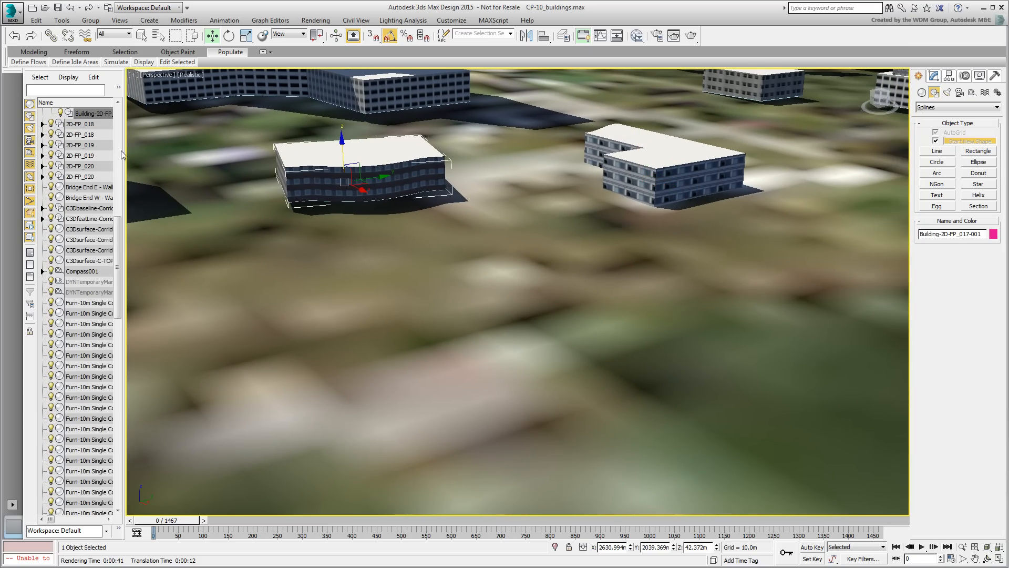
{"action": "left_click_drag", "start_coordinate": [343, 153], "coordinate": [343, 154]}
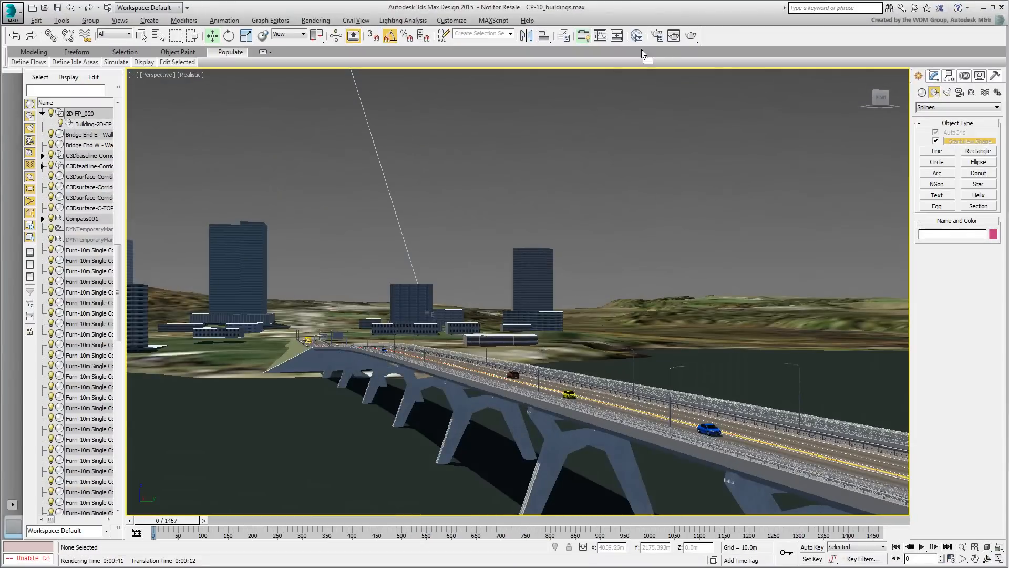
Step: Render the perspective view of the bridge with the buildings at its far end
{"action": "left_click", "coordinate": [690, 35]}
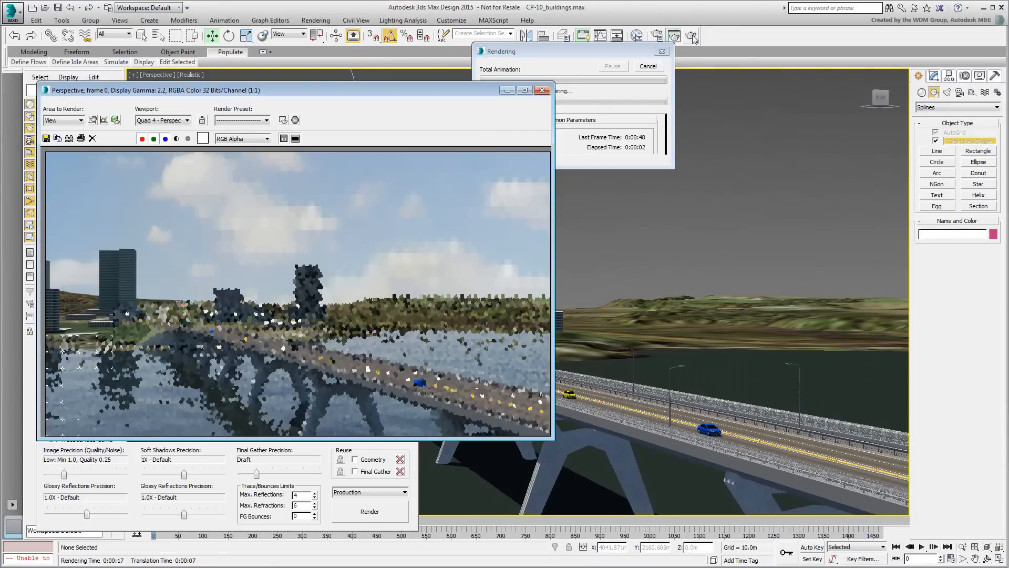